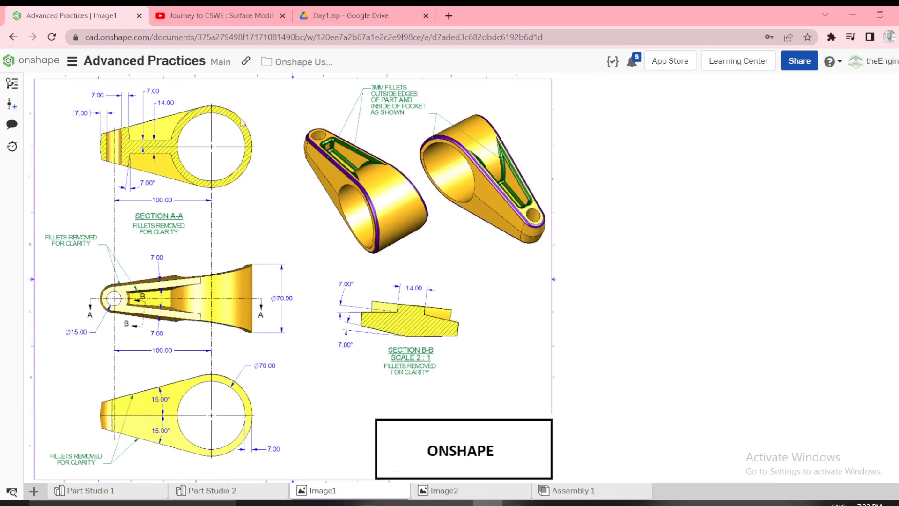
Examine the part drawing in Image1 and the configuration table in Image2.
{"action": "left_click", "coordinate": [444, 491]}
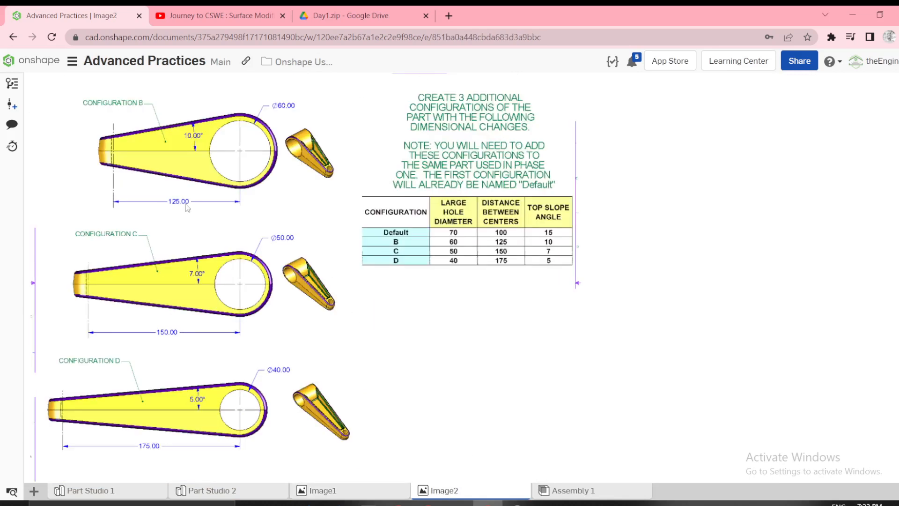
{"action": "left_click", "coordinate": [307, 490]}
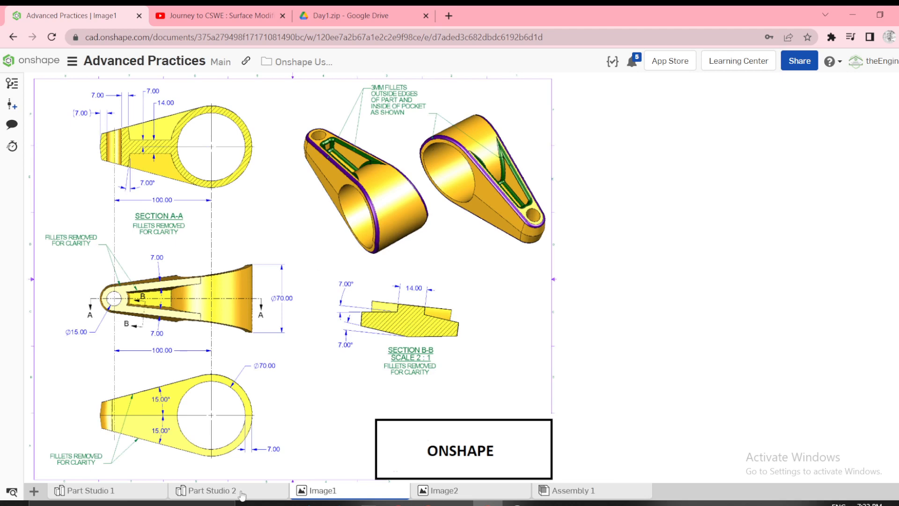
{"action": "left_click", "coordinate": [210, 493]}
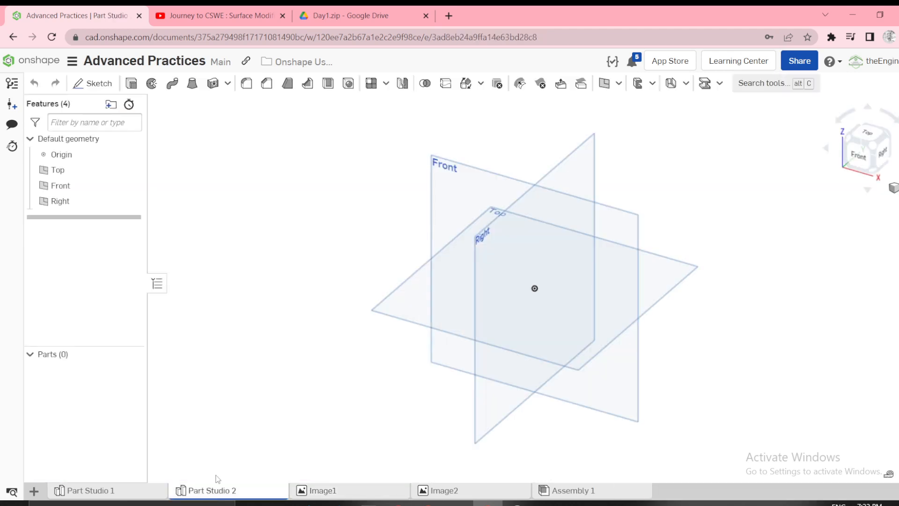
{"action": "left_click", "coordinate": [334, 498]}
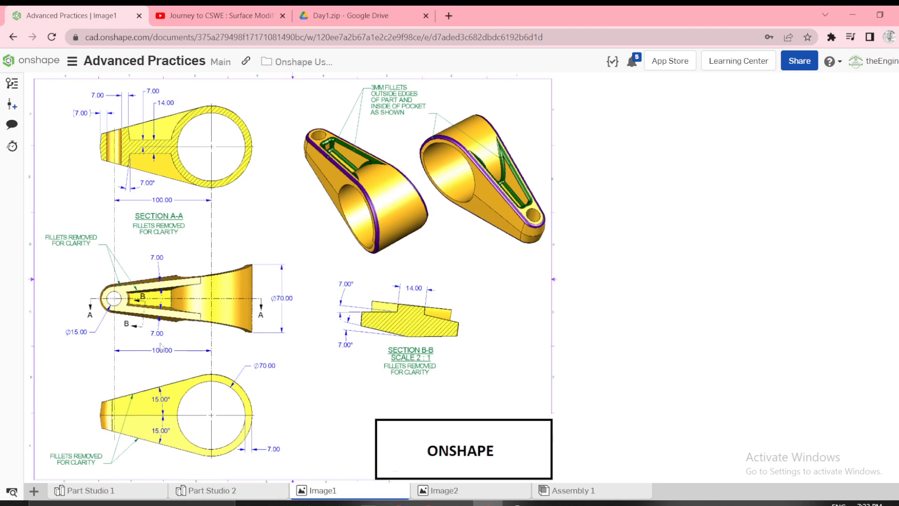
Rename the Part Studio 2 tab as PartONE.
{"action": "left_click", "coordinate": [186, 495]}
{"action": "right_click", "coordinate": [187, 491]}
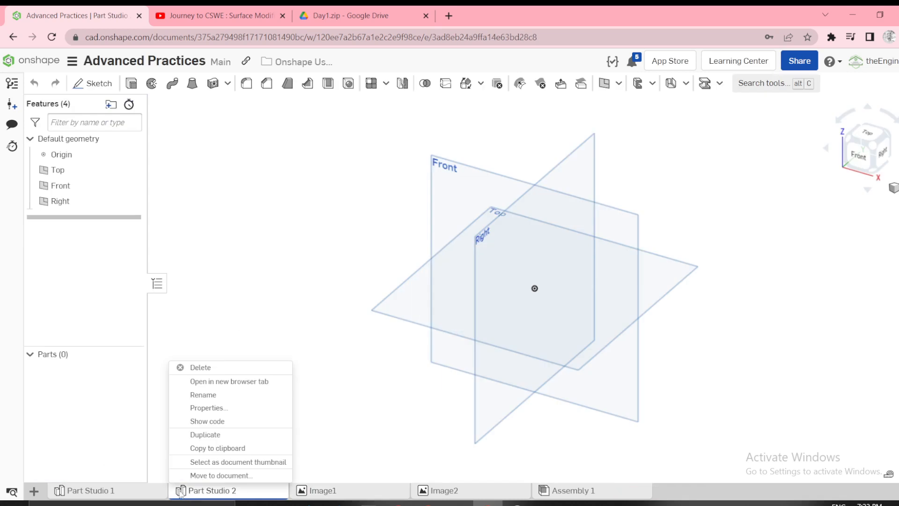
{"action": "left_click", "coordinate": [220, 402]}
{"action": "type", "text": "PartONE"}
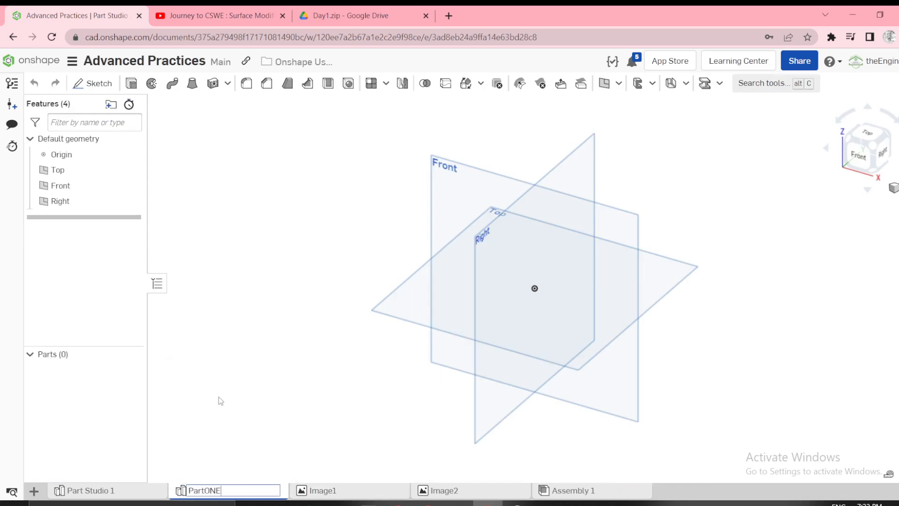
{"action": "key", "text": "Return"}
Start a sketch on the Front plane and draw a circle centred on the origin with a diameter of 70 mm.
{"action": "left_click", "coordinate": [467, 207]}
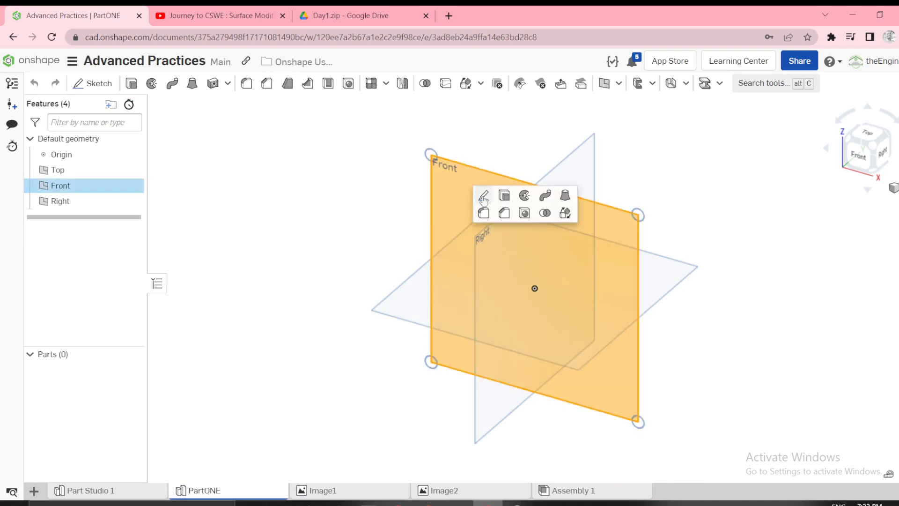
{"action": "left_click", "coordinate": [484, 197]}
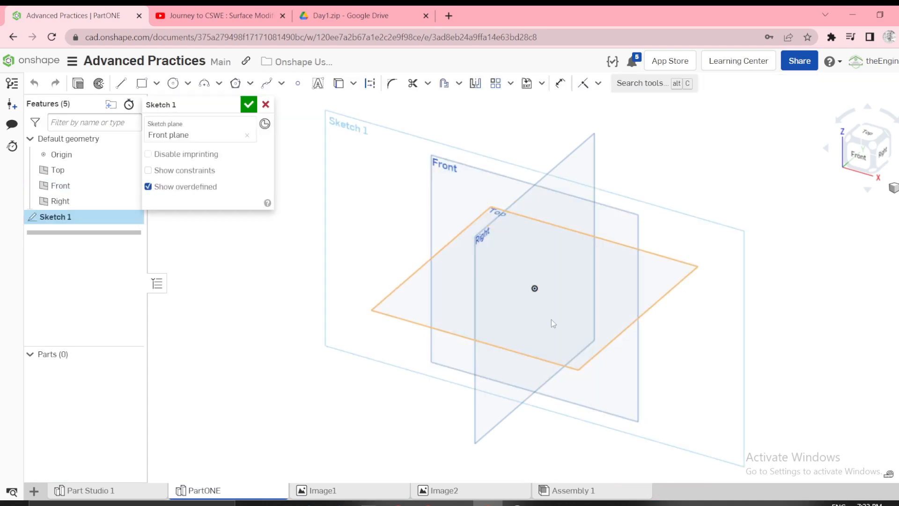
{"action": "left_click", "coordinate": [858, 158]}
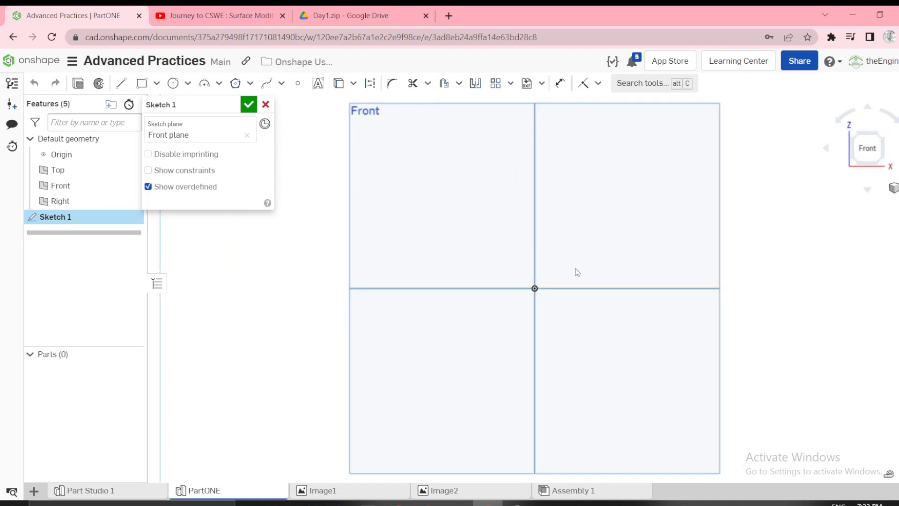
{"action": "key", "text": "c"}
{"action": "left_click", "coordinate": [554, 278]}
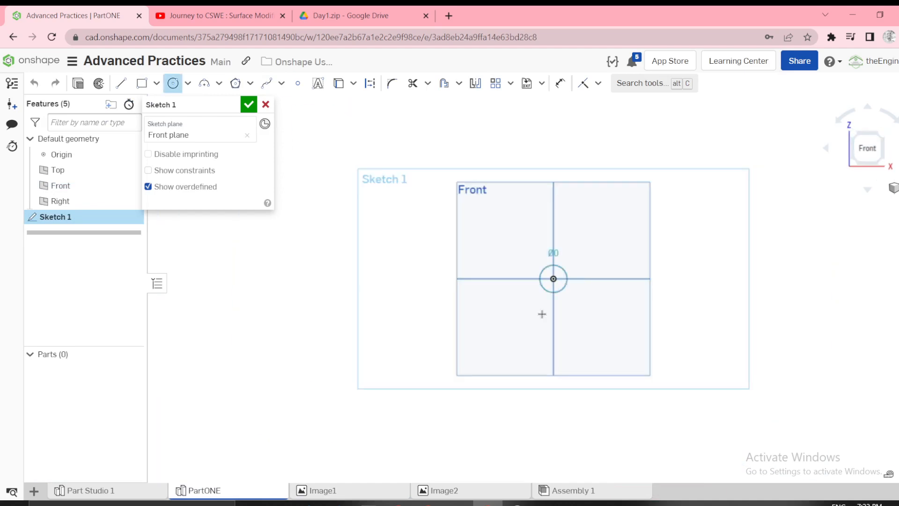
{"action": "left_click", "coordinate": [531, 368]}
{"action": "key", "text": "d"}
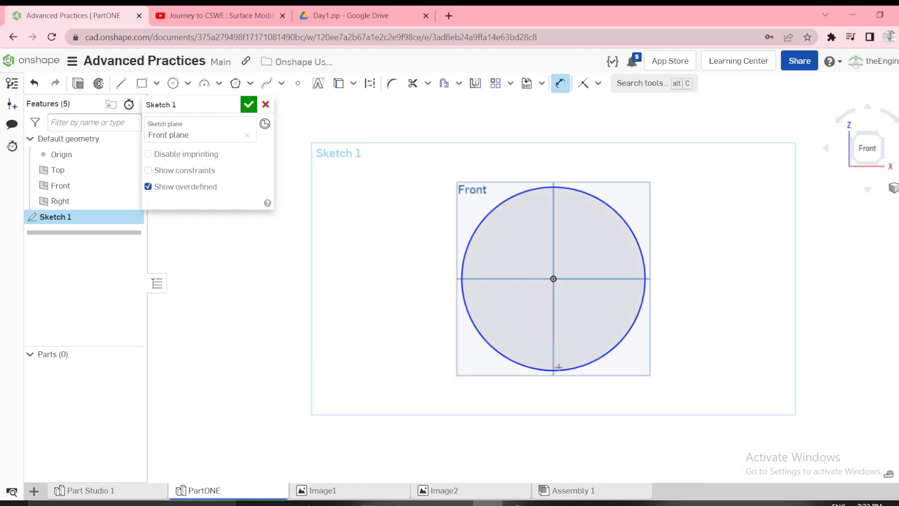
{"action": "left_click", "coordinate": [620, 363]}
{"action": "left_click", "coordinate": [721, 358]}
{"action": "type", "text": "70"}
{"action": "key", "text": "Return"}
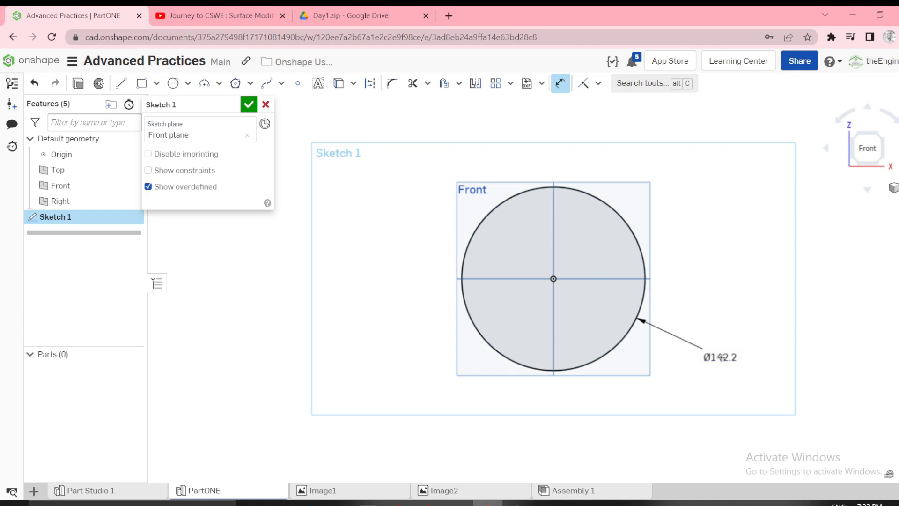
Offset the circle inward by 7 mm.
{"action": "key", "text": "o"}
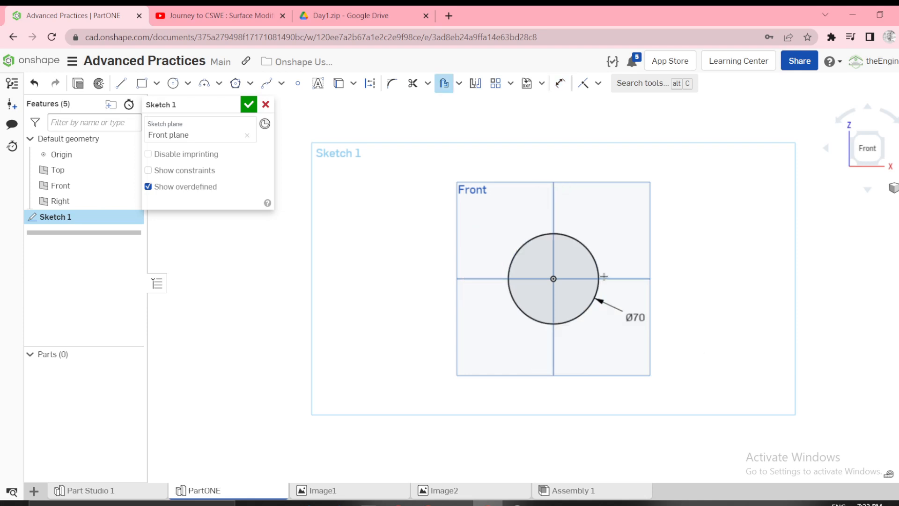
{"action": "left_click", "coordinate": [599, 278]}
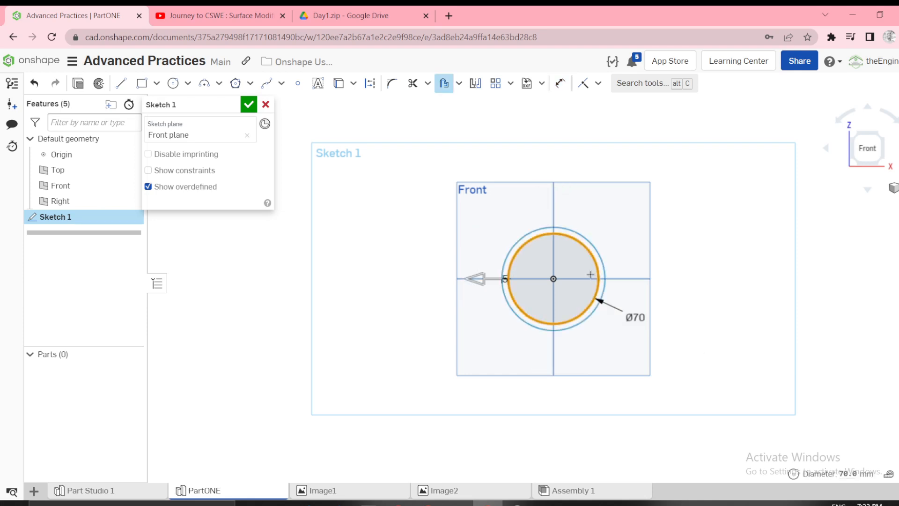
{"action": "left_click", "coordinate": [484, 279]}
{"action": "left_click", "coordinate": [485, 361]}
{"action": "type", "text": "7"}
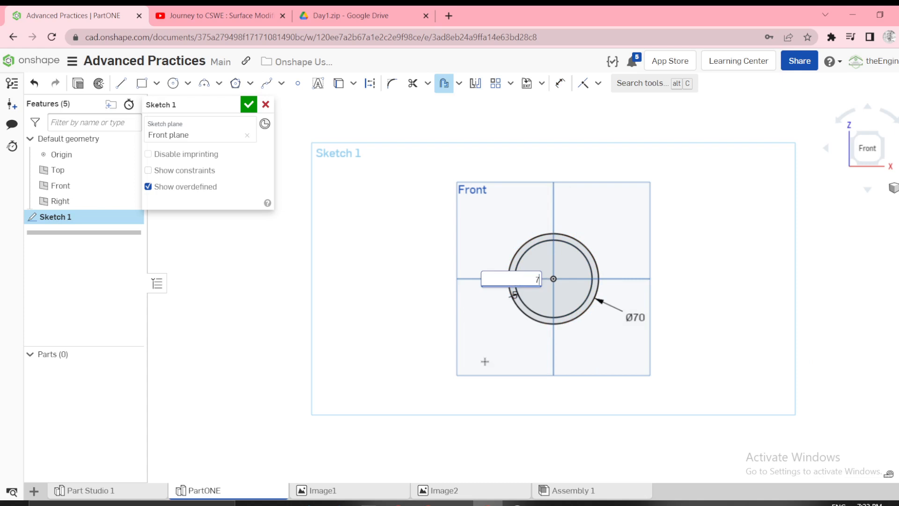
{"action": "key", "text": "Return"}
{"action": "key", "text": "f"}
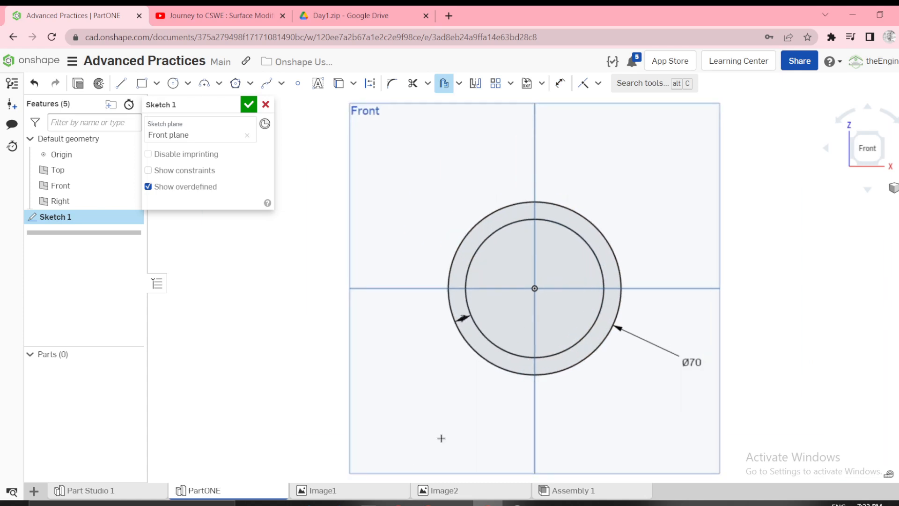
Check the hole diameter in the Image1 drawing and replace the outer circle's dimension with a 70 mm diameter on the inner circle.
{"action": "mouse_move", "coordinate": [440, 493]}
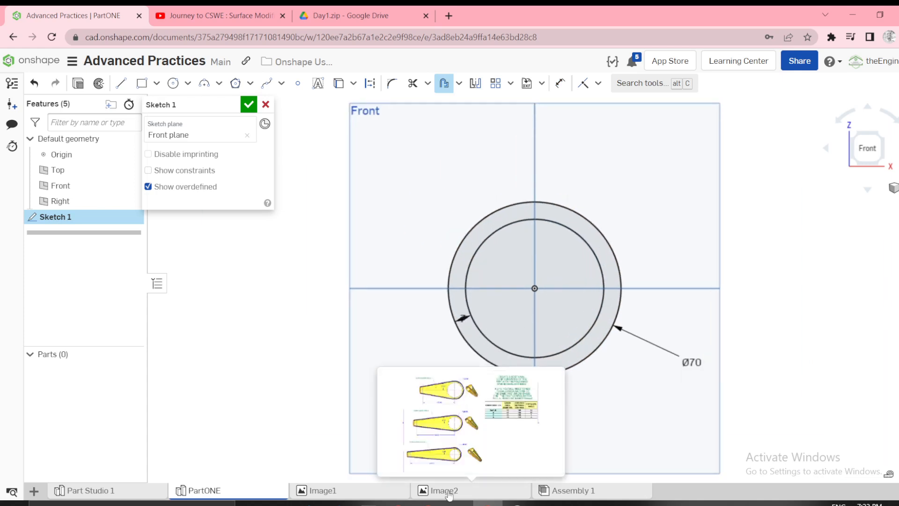
{"action": "left_click", "coordinate": [324, 494]}
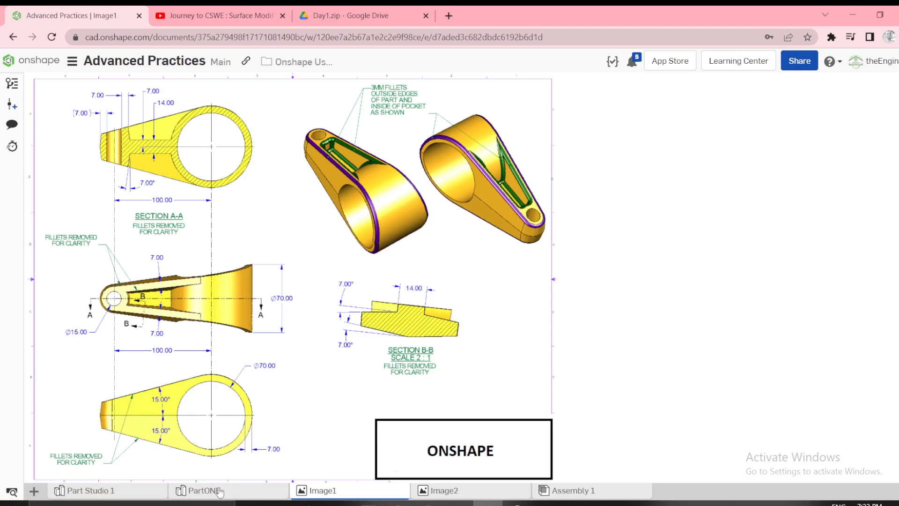
{"action": "left_click", "coordinate": [204, 490]}
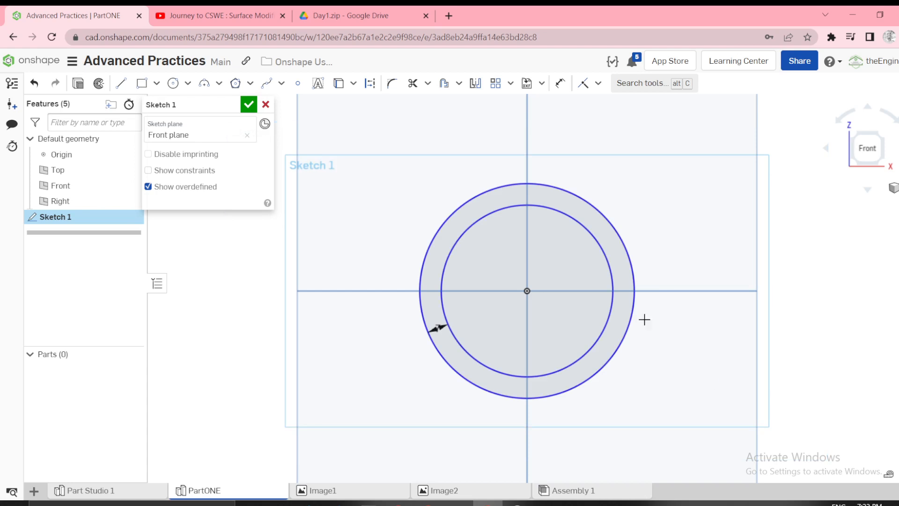
{"action": "key", "text": "u"}
{"action": "left_click", "coordinate": [605, 251]}
{"action": "left_click", "coordinate": [653, 223]}
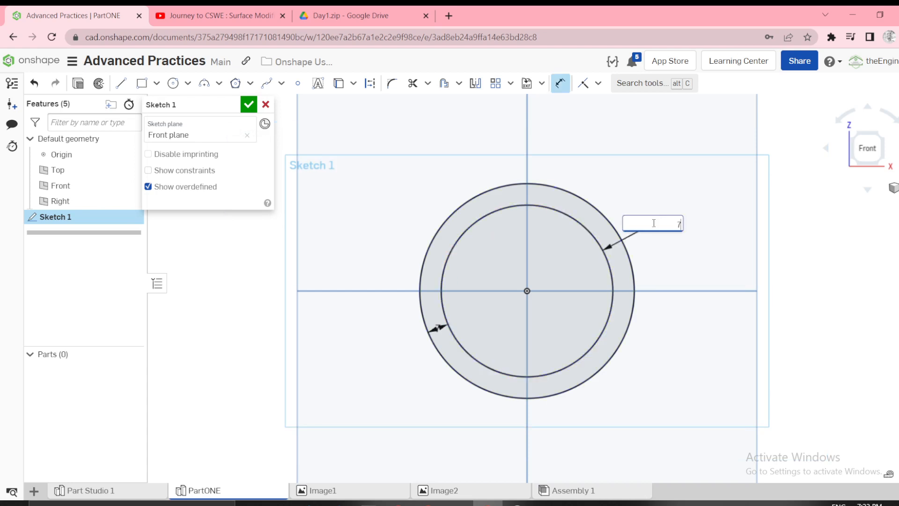
{"action": "type", "text": "70"}
{"action": "key", "text": "Return"}
Draw a slanted line from just above the circles down and away past their left side.
{"action": "scroll", "coordinate": [627, 242], "scroll_direction": "down", "scroll_amount": 3}
{"action": "key", "text": "l"}
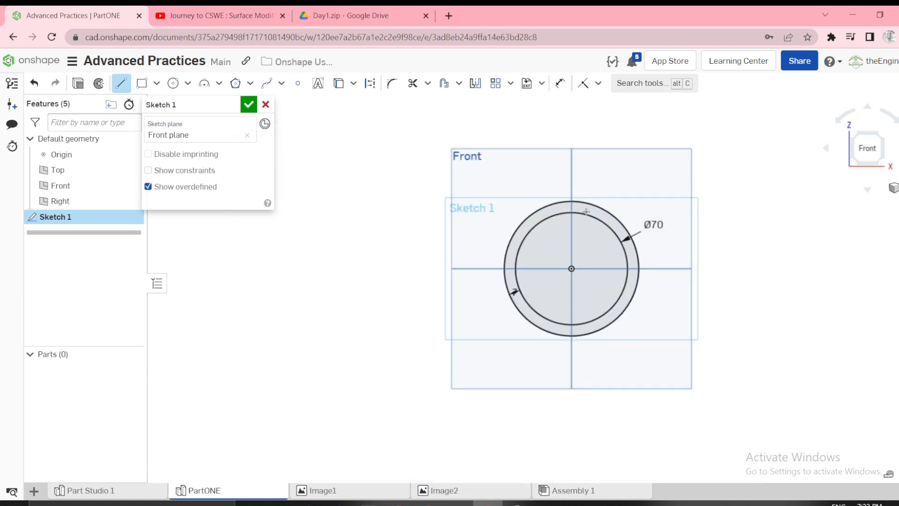
{"action": "left_click", "coordinate": [579, 181]}
{"action": "left_click", "coordinate": [283, 251]}
{"action": "key", "text": "Escape"}
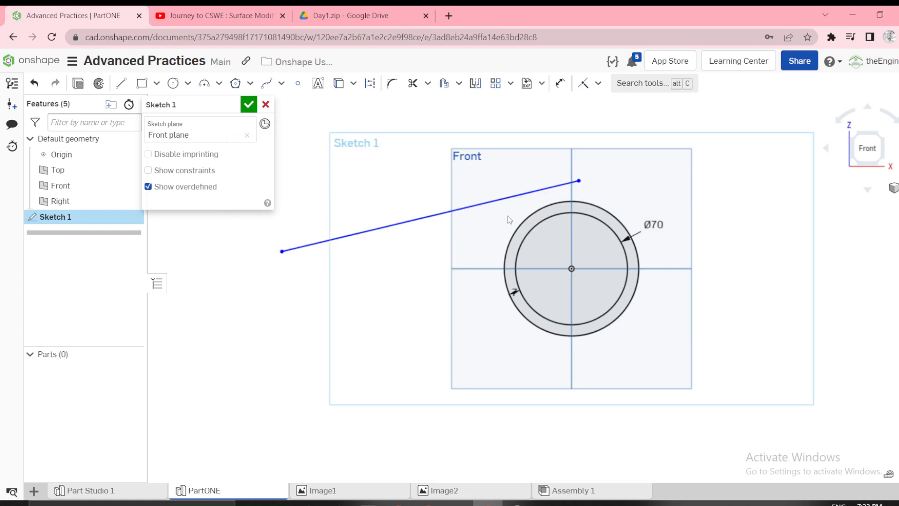
Make the slanted line tangent to the outer circle and its upper endpoint coincident with that circle.
{"action": "key", "text": "t"}
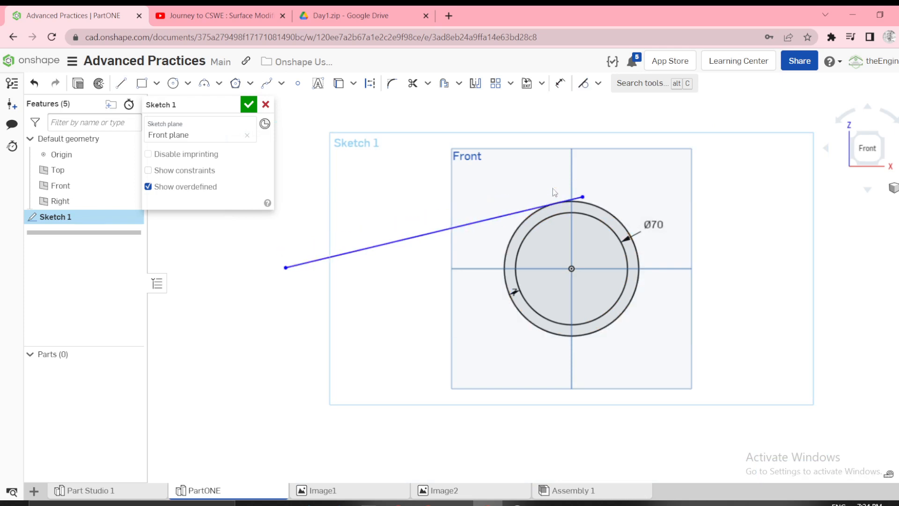
{"action": "left_click", "coordinate": [591, 203]}
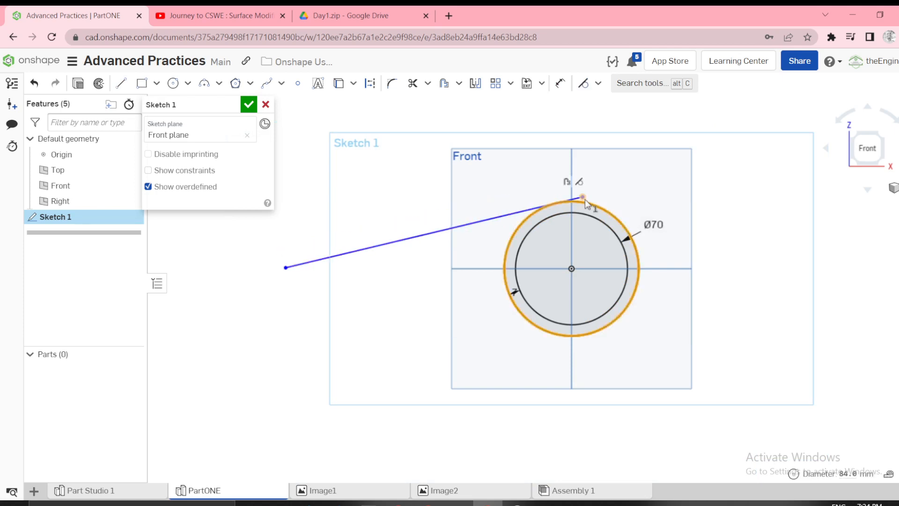
{"action": "left_click", "coordinate": [585, 198]}
{"action": "key", "text": "i"}
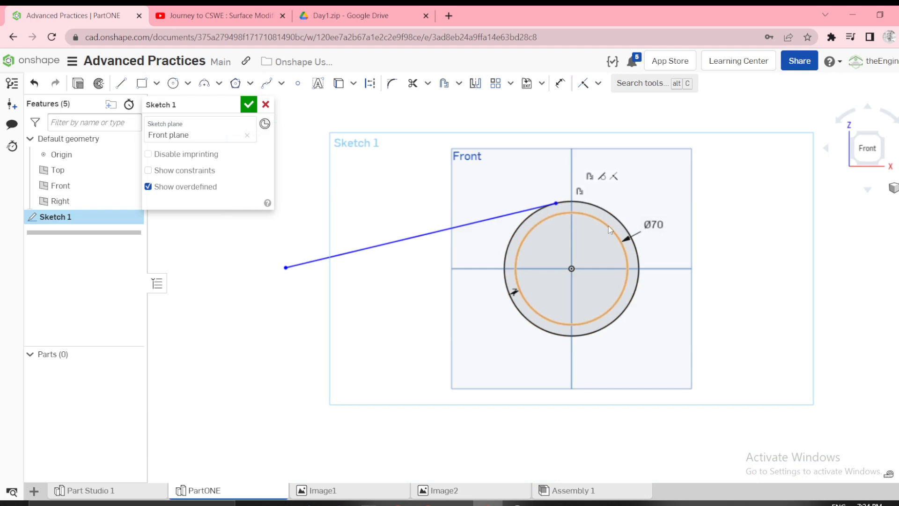
{"action": "key", "text": "l"}
{"action": "left_click", "coordinate": [579, 269]}
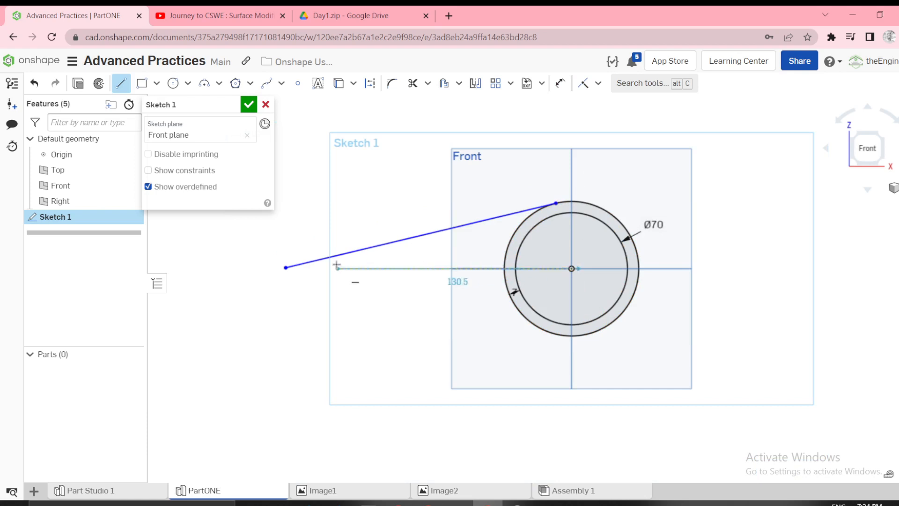
{"action": "left_click", "coordinate": [304, 269]}
{"action": "key", "text": "Escape"}
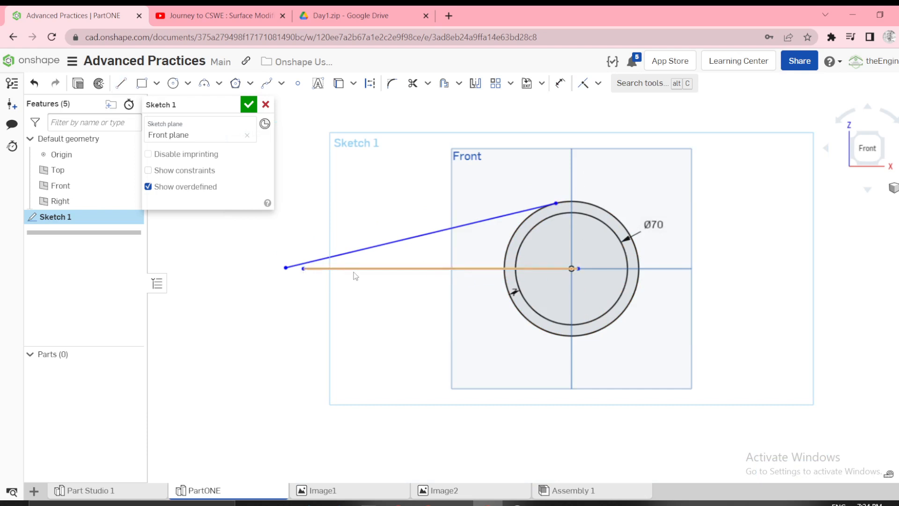
{"action": "left_click", "coordinate": [354, 273]}
{"action": "key", "text": "q"}
{"action": "left_click", "coordinate": [390, 301]}
{"action": "scroll", "coordinate": [405, 294], "scroll_direction": "up", "scroll_amount": 3}
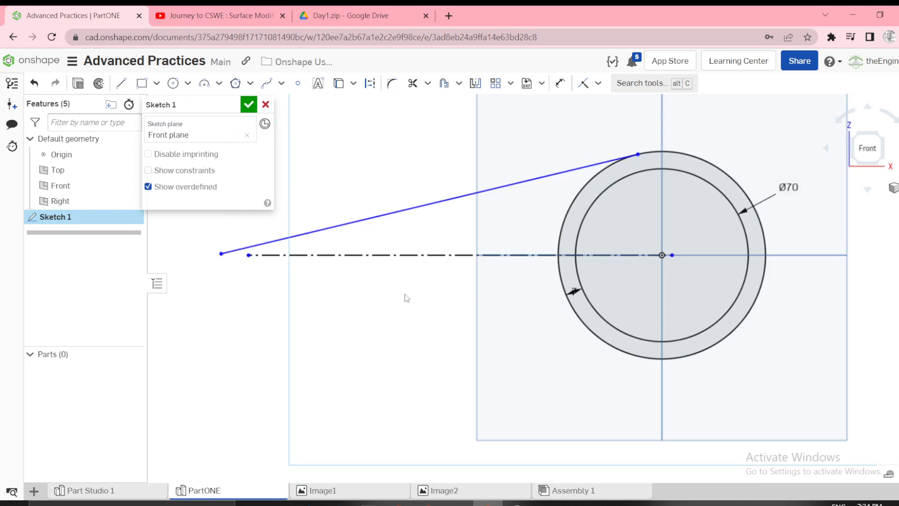
{"action": "left_click", "coordinate": [490, 254]}
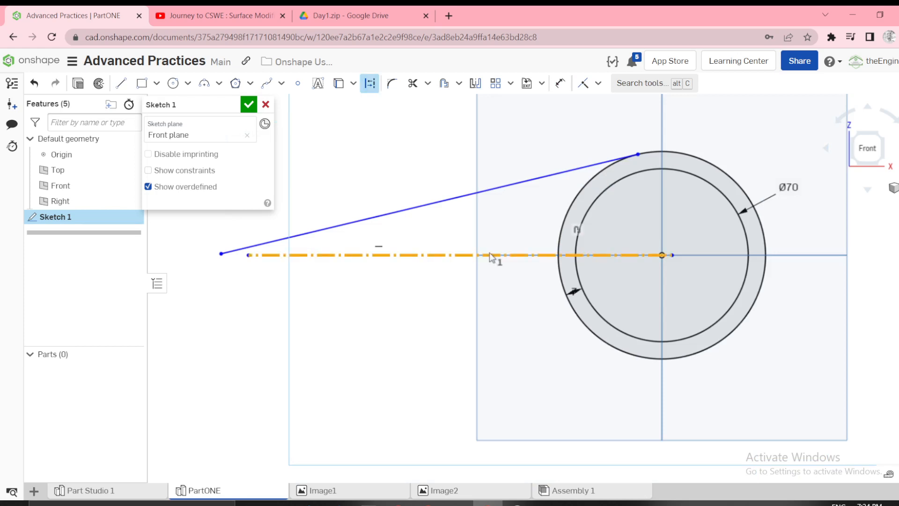
{"action": "key", "text": "Delete"}
Draw a horizontal line from the outer circle's rightmost point through the origin to below the slanted line's free end.
{"action": "key", "text": "l"}
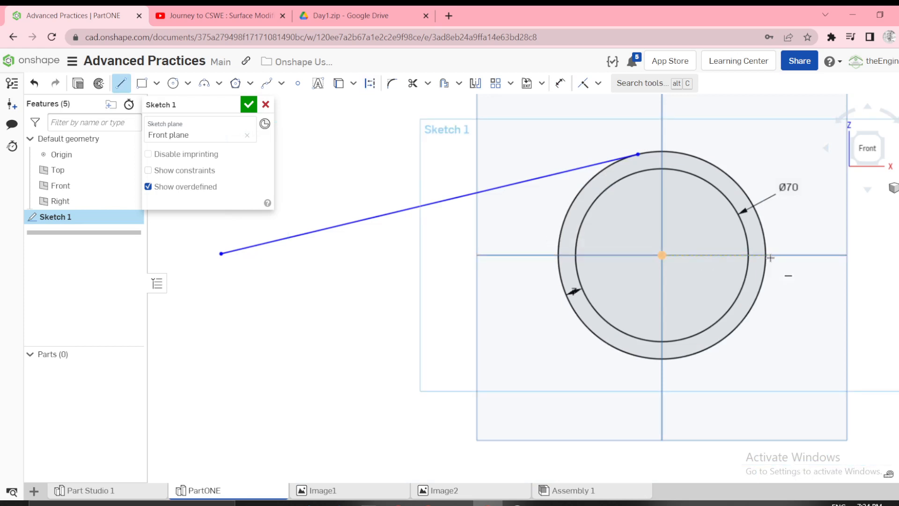
{"action": "left_click", "coordinate": [768, 254]}
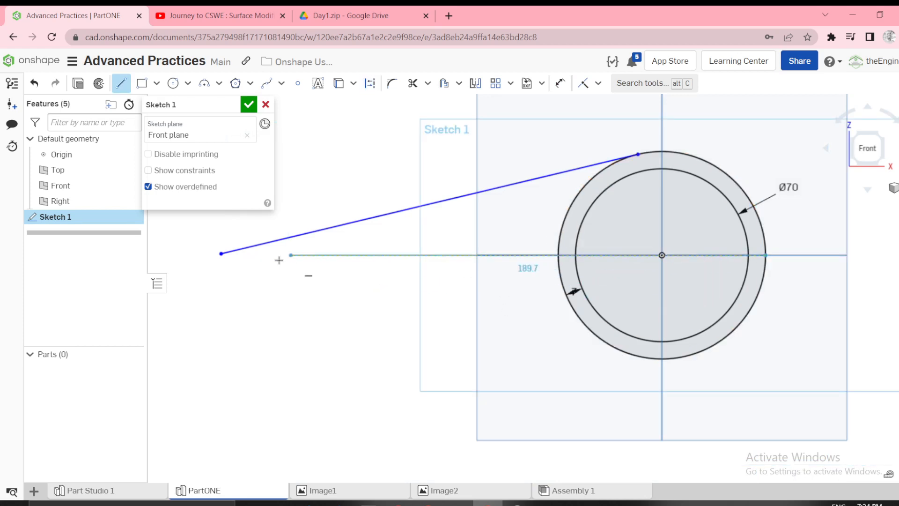
{"action": "left_click", "coordinate": [222, 254]}
{"action": "key", "text": "Escape"}
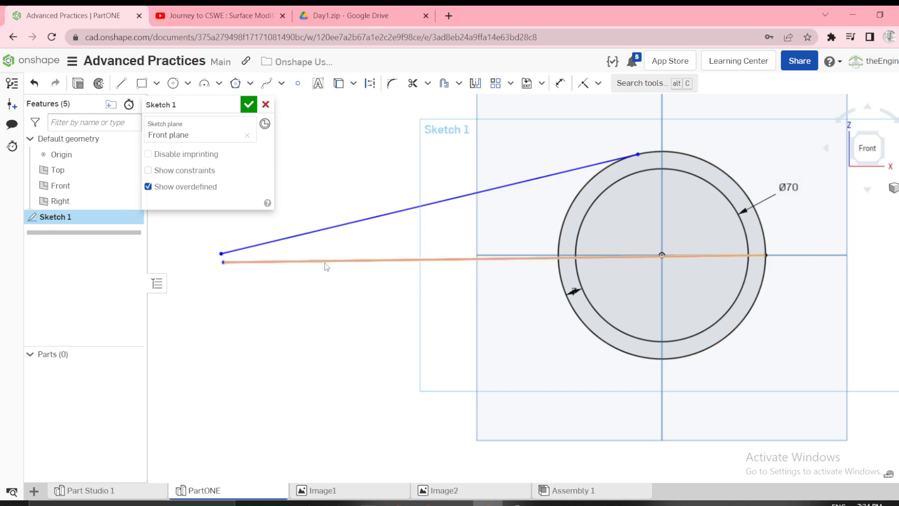
Move the slanted line's free end up and toward the circles, and check the slope angle in the Image1 drawing.
{"action": "left_click_drag", "start_coordinate": [222, 254], "coordinate": [314, 208]}
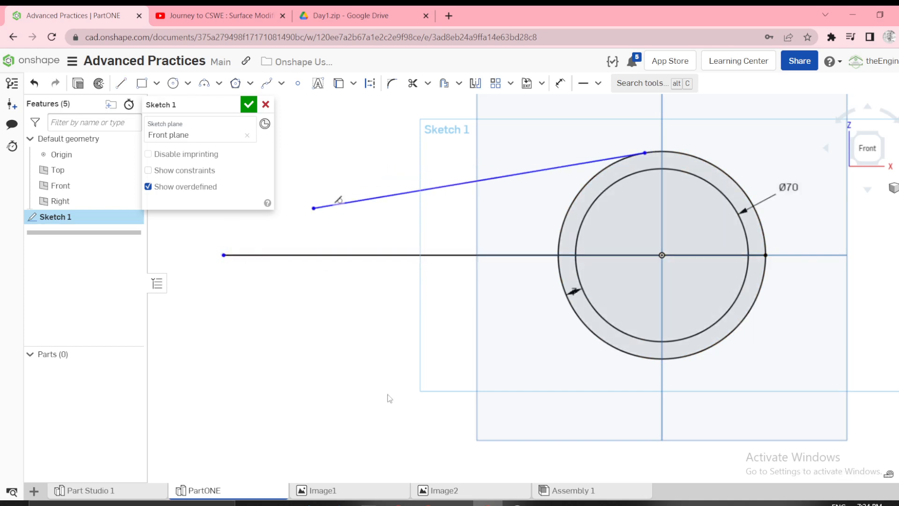
{"action": "left_click", "coordinate": [339, 489]}
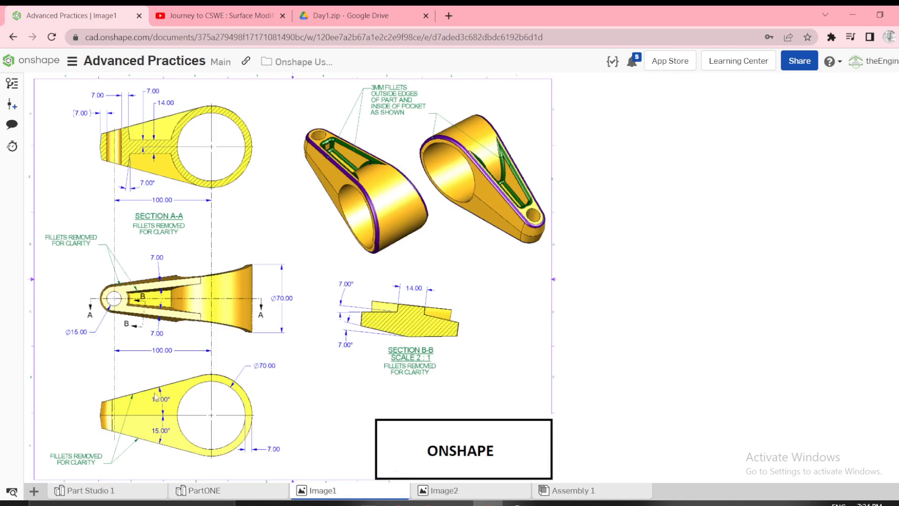
{"action": "left_click", "coordinate": [231, 491]}
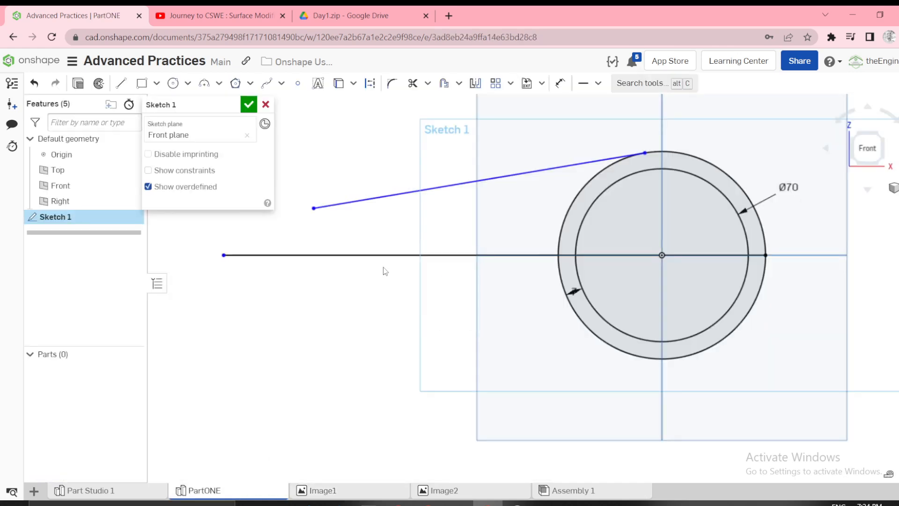
Dimension the angle between the slanted line and the horizontal line at 15°.
{"action": "left_click", "coordinate": [380, 196]}
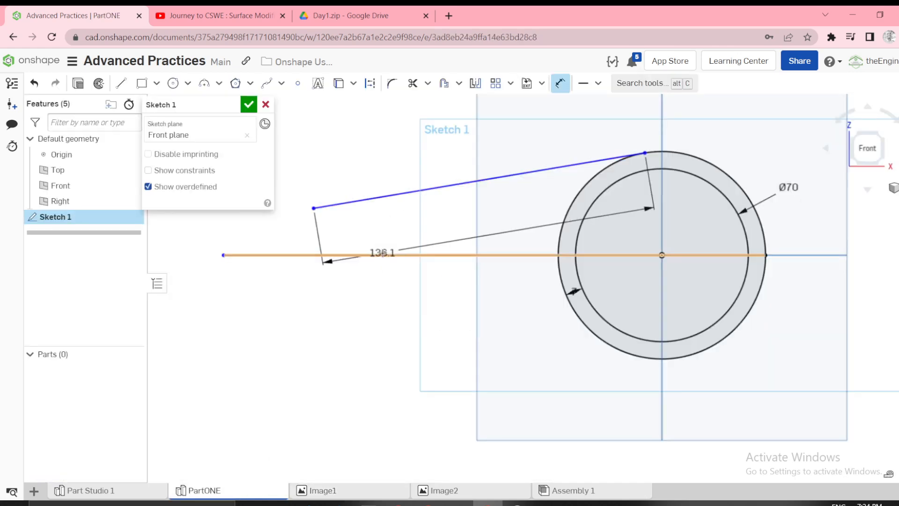
{"action": "left_click", "coordinate": [403, 255]}
{"action": "left_click", "coordinate": [419, 232]}
{"action": "type", "text": "15"}
{"action": "key", "text": "Return"}
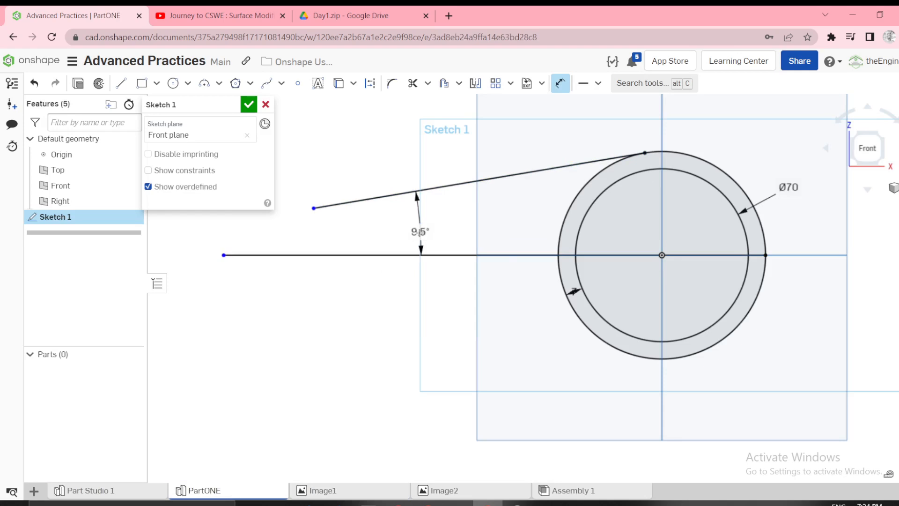
Draw a line joining the free ends of the horizontal and slanted lines to close the arm profile.
{"action": "scroll", "coordinate": [435, 243], "scroll_direction": "down", "scroll_amount": 3}
{"action": "scroll", "coordinate": [363, 242], "scroll_direction": "up", "scroll_amount": 3}
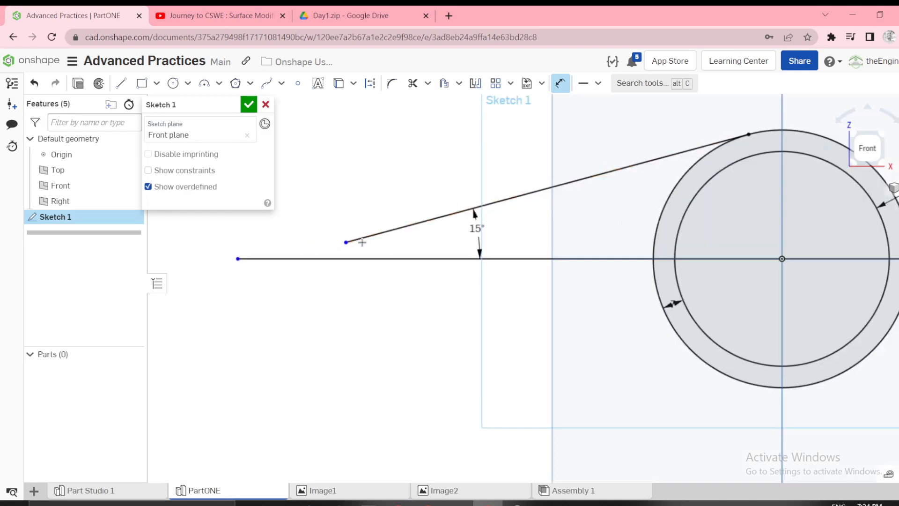
{"action": "key", "text": "Escape"}
{"action": "key", "text": "l"}
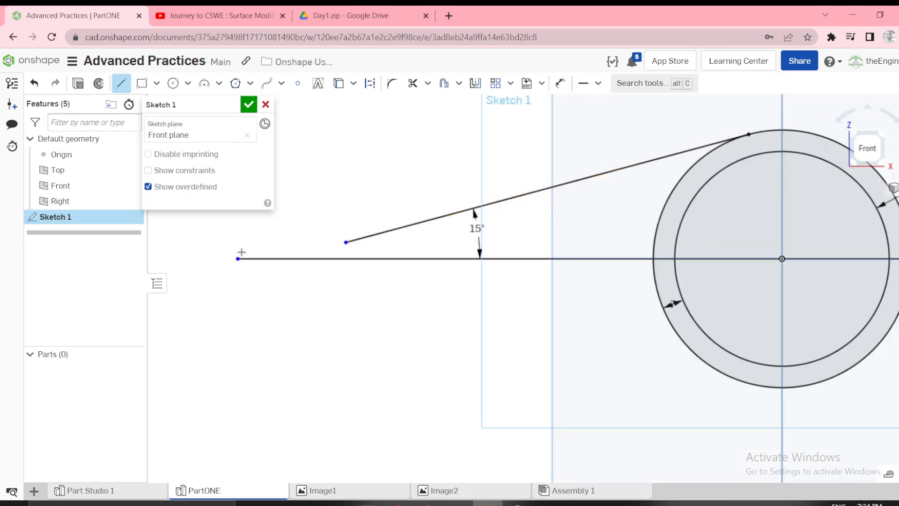
{"action": "left_click", "coordinate": [238, 258]}
{"action": "left_click", "coordinate": [345, 242]}
{"action": "key", "text": "Escape"}
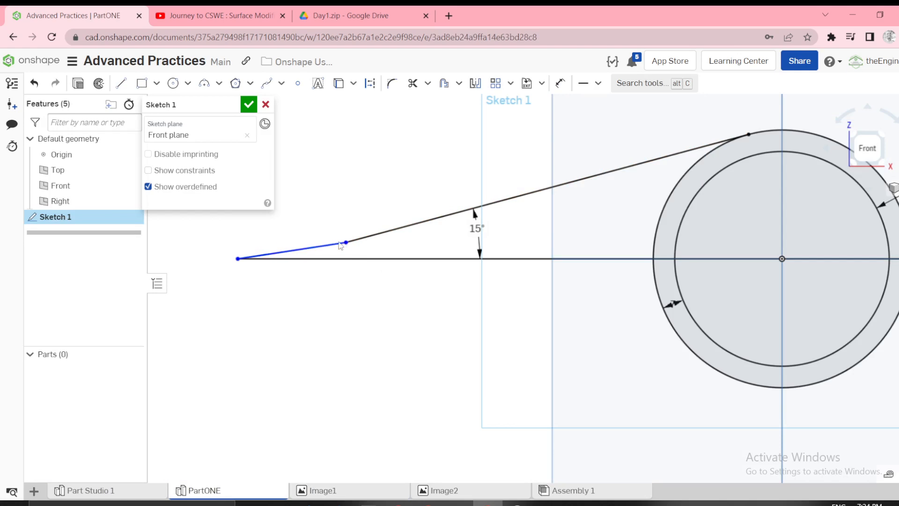
Make the arm's closing line vertical and move it slightly toward the large circles.
{"action": "left_click", "coordinate": [332, 244]}
{"action": "key", "text": "v"}
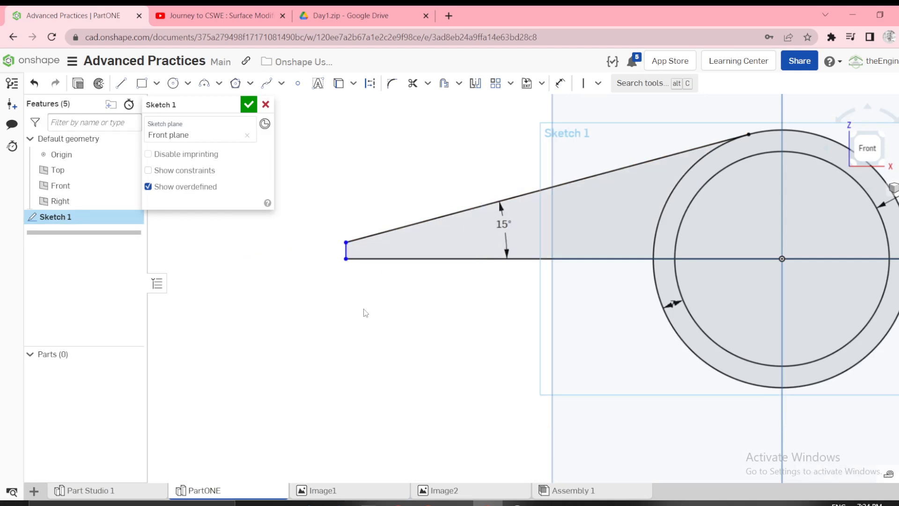
{"action": "mouse_move", "coordinate": [345, 259]}
{"action": "left_mouse_down"}
{"action": "mouse_move", "coordinate": [390, 268]}
{"action": "mouse_move", "coordinate": [358, 269]}
{"action": "mouse_move", "coordinate": [369, 277]}
{"action": "left_mouse_up"}
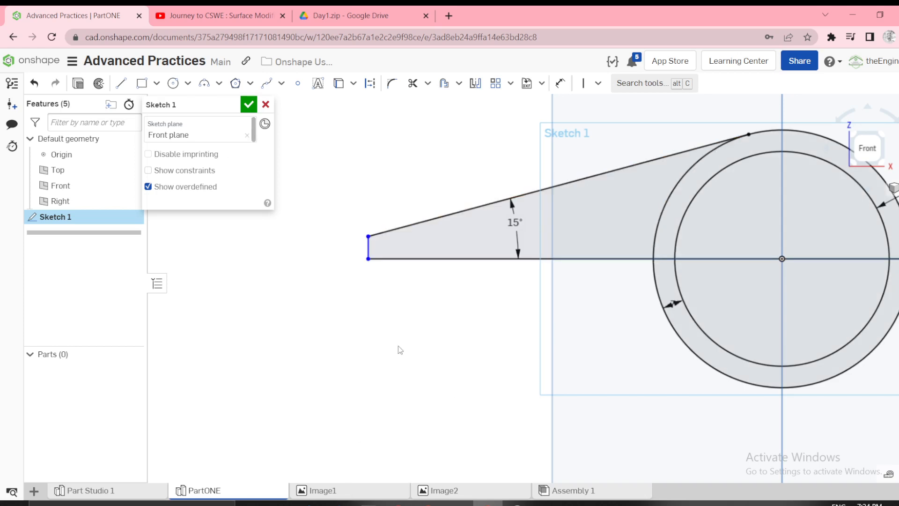
Following the Image1 drawing, draw a 15 mm diameter circle centred on the horizontal line near the arm's vertical end.
{"action": "left_click", "coordinate": [336, 496]}
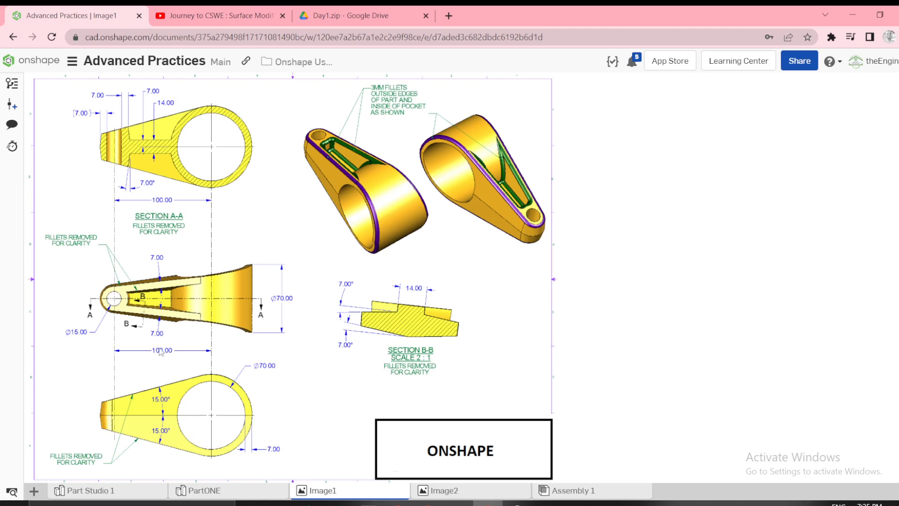
{"action": "left_click", "coordinate": [194, 489]}
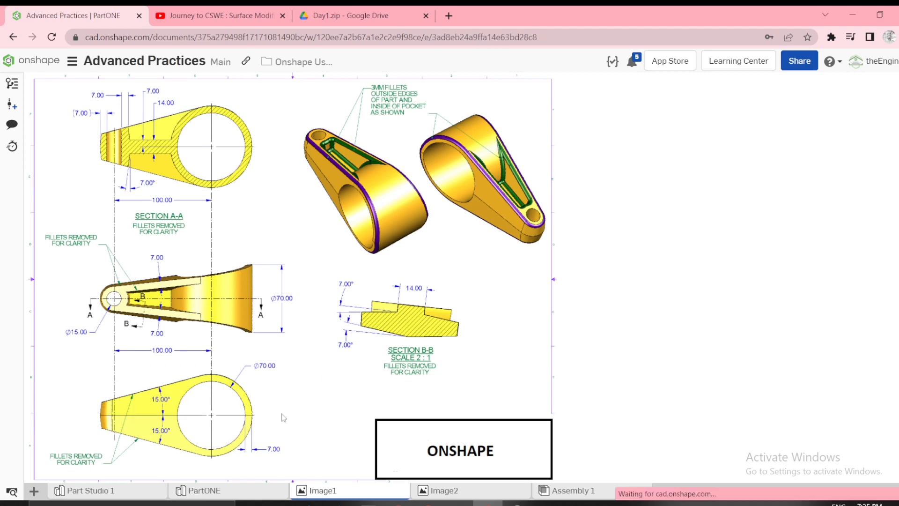
{"action": "scroll", "coordinate": [435, 298], "scroll_direction": "up", "scroll_amount": 2}
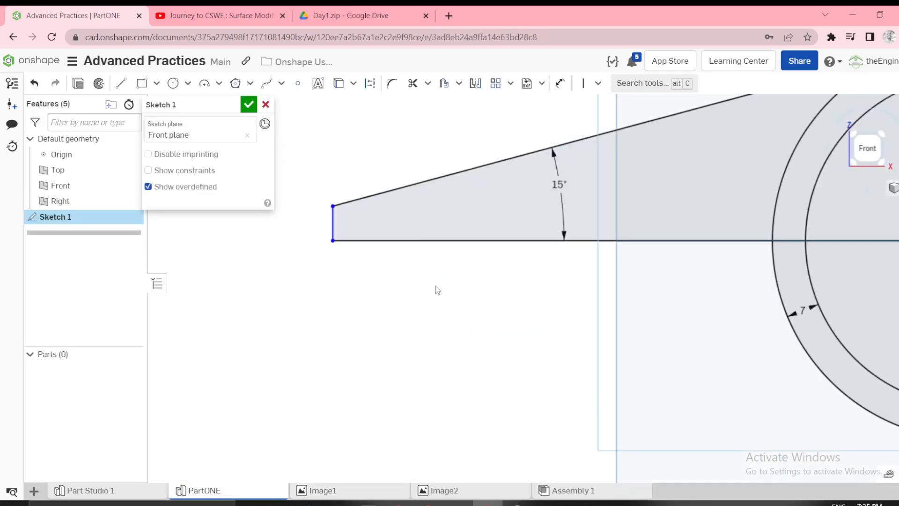
{"action": "left_click", "coordinate": [418, 240]}
{"action": "left_click", "coordinate": [419, 214]}
{"action": "key", "text": "d"}
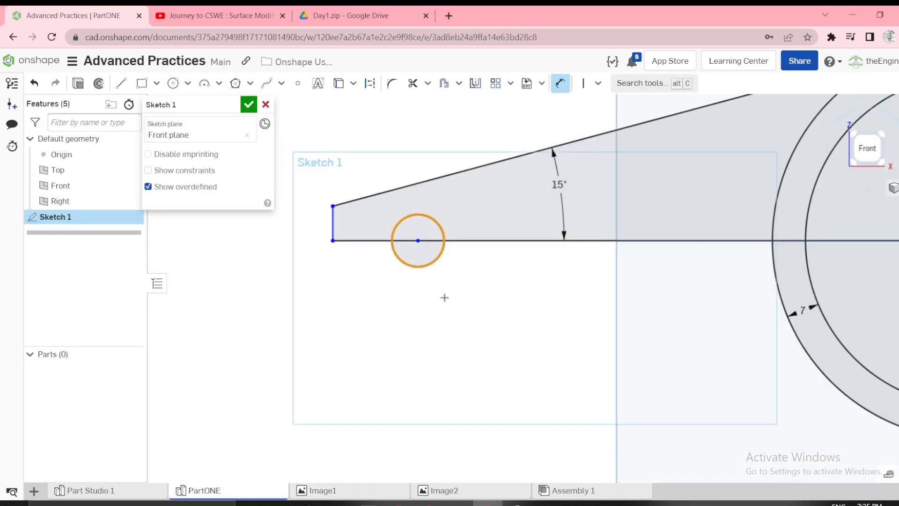
{"action": "left_click", "coordinate": [452, 312]}
{"action": "type", "text": "11"}
{"action": "key", "text": "Return"}
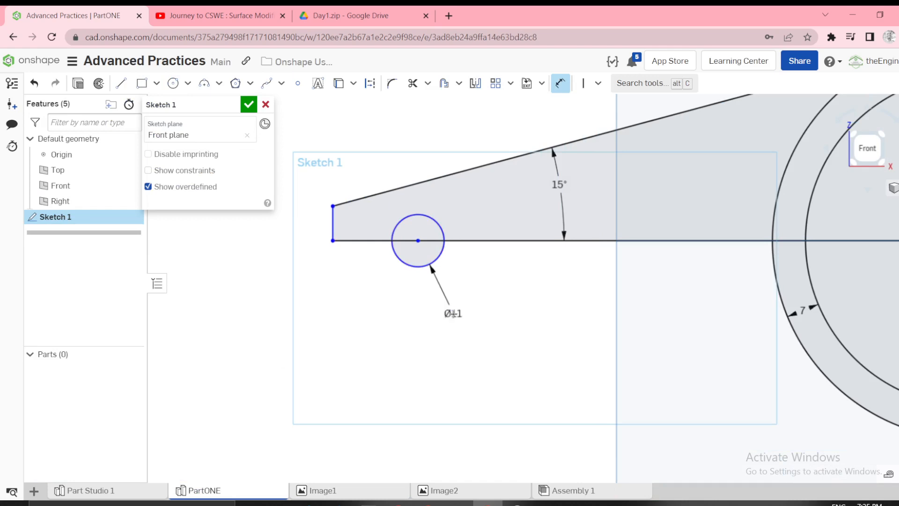
Convert the 15 mm circle to construction geometry.
{"action": "key", "text": "Escape"}
{"action": "left_click", "coordinate": [447, 262]}
{"action": "key", "text": "q"}
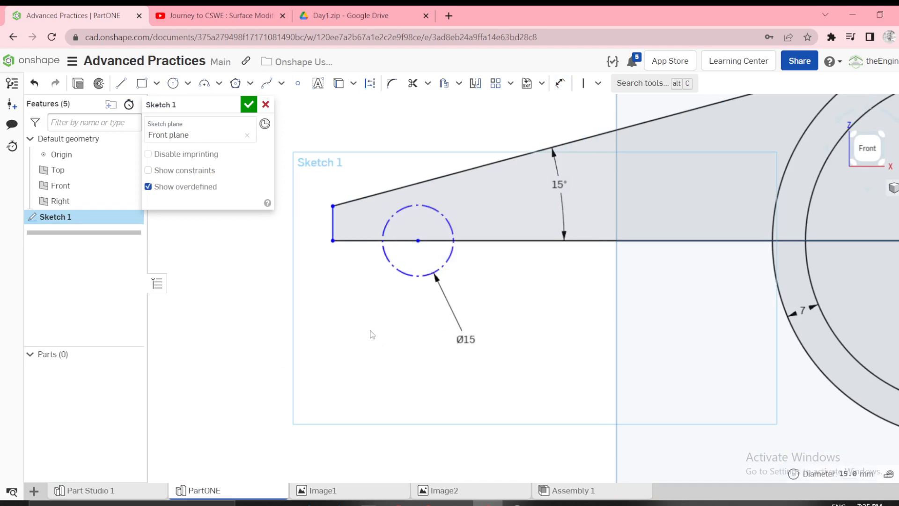
Check the Image1 drawing and set the gap between the vertical end line and the construction circle's near edge to 7 mm.
{"action": "scroll", "coordinate": [491, 293], "scroll_direction": "down", "scroll_amount": 2}
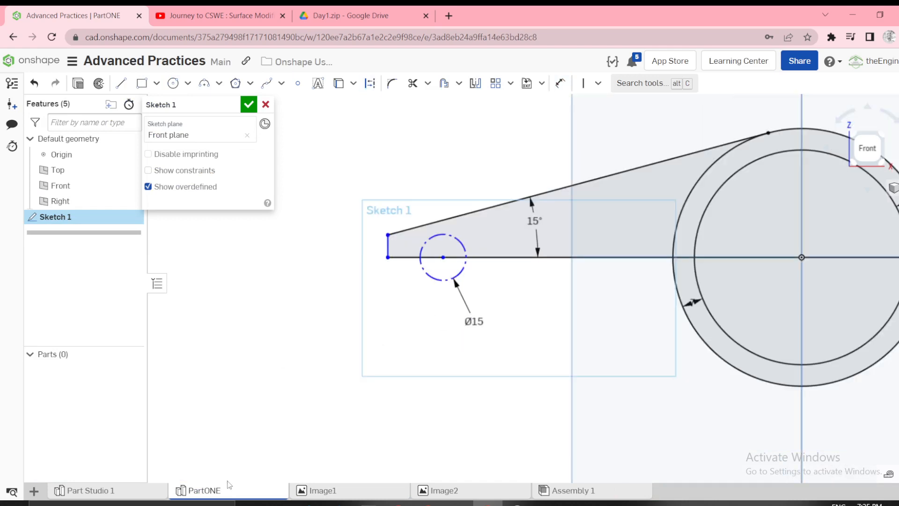
{"action": "left_click", "coordinate": [124, 491]}
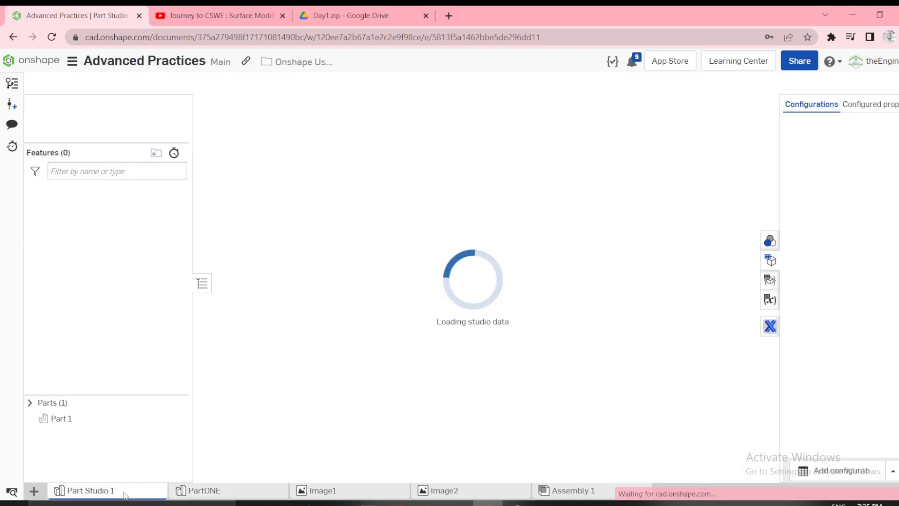
{"action": "left_click", "coordinate": [322, 490]}
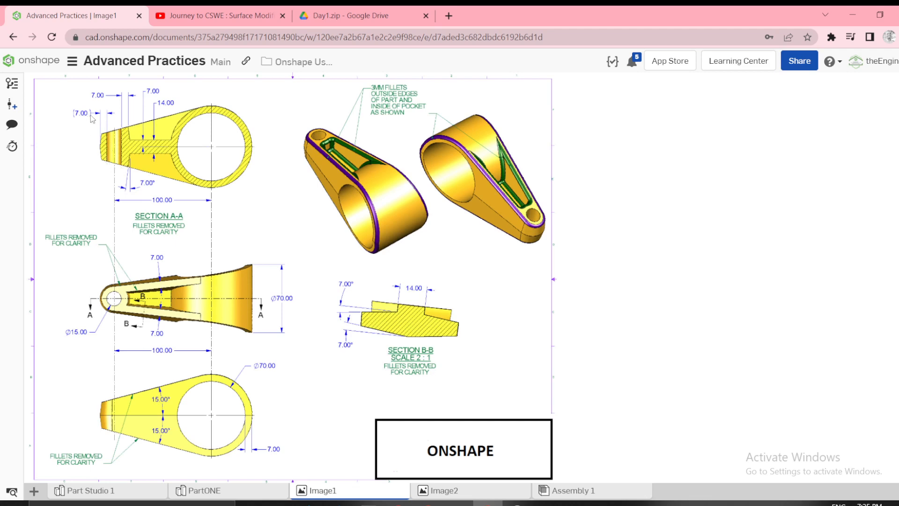
{"action": "left_click", "coordinate": [208, 491]}
{"action": "scroll", "coordinate": [389, 245], "scroll_direction": "up", "scroll_amount": 2}
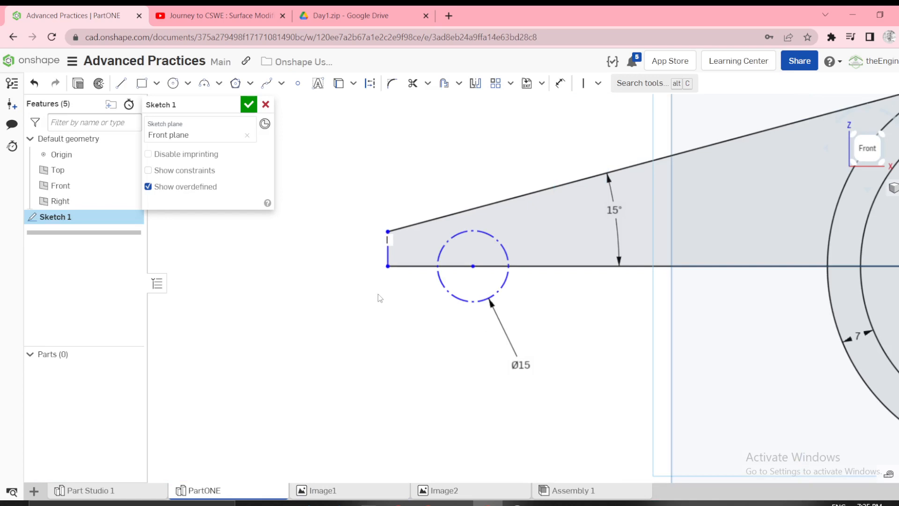
{"action": "key", "text": "u"}
{"action": "left_click", "coordinate": [439, 280]}
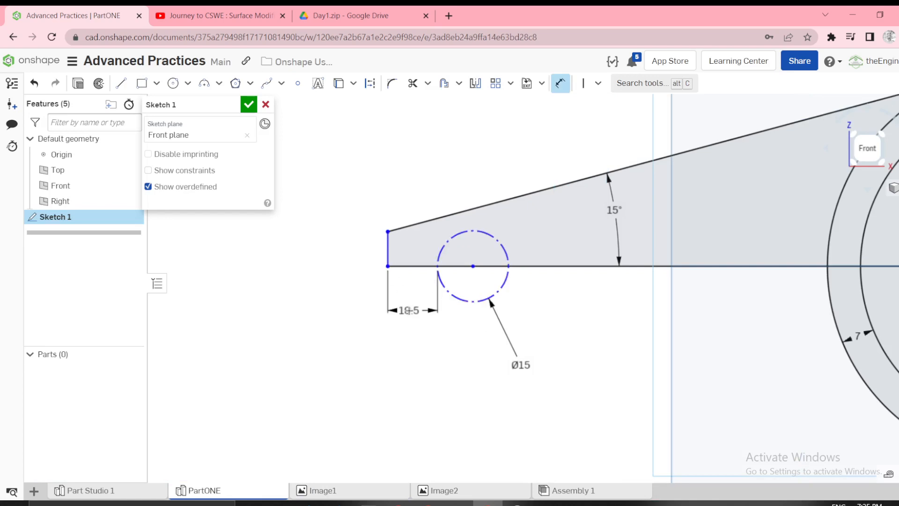
{"action": "left_click", "coordinate": [409, 310]}
{"action": "type", "text": "7"}
{"action": "key", "text": "Return"}
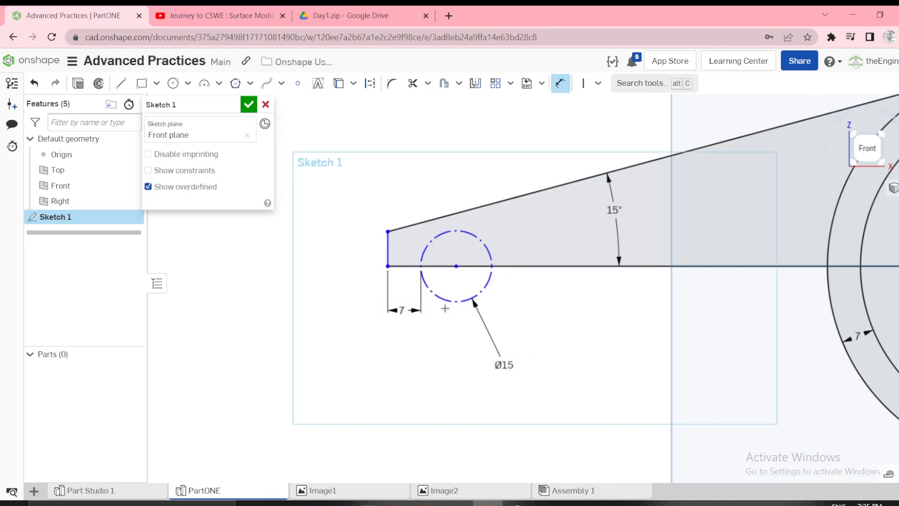
Dimension the horizontal distance between the construction circle's centre and the origin at 100 mm.
{"action": "scroll", "coordinate": [538, 327], "scroll_direction": "down", "scroll_amount": 2}
{"action": "scroll", "coordinate": [538, 327], "scroll_direction": "down", "scroll_amount": 1}
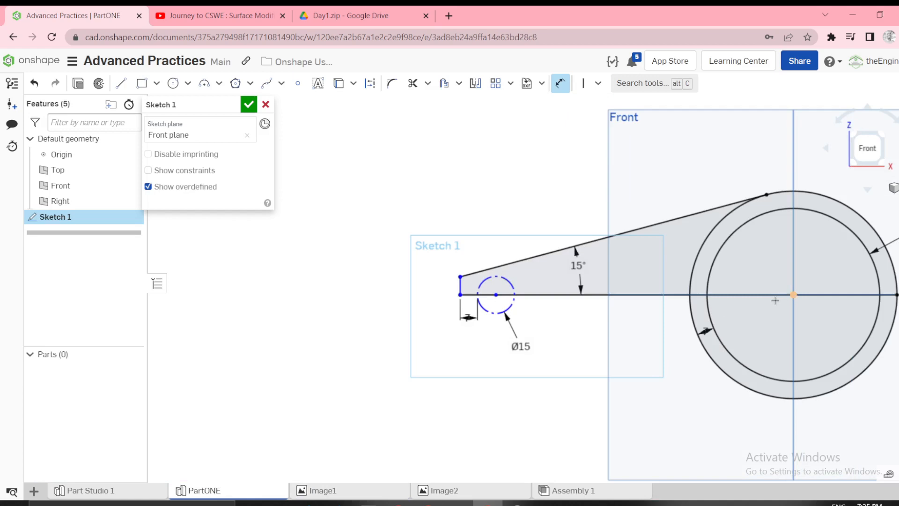
{"action": "double_click", "coordinate": [602, 407]}
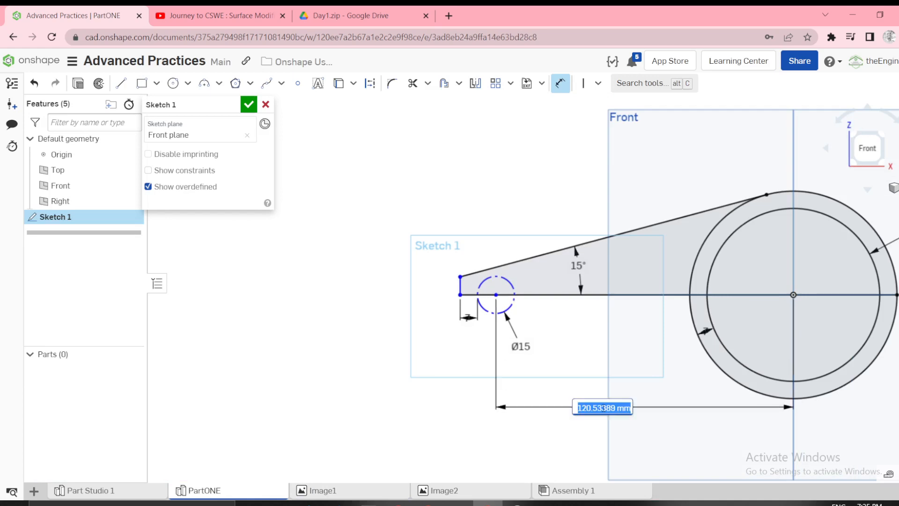
{"action": "type", "text": "100"}
{"action": "key", "text": "Return"}
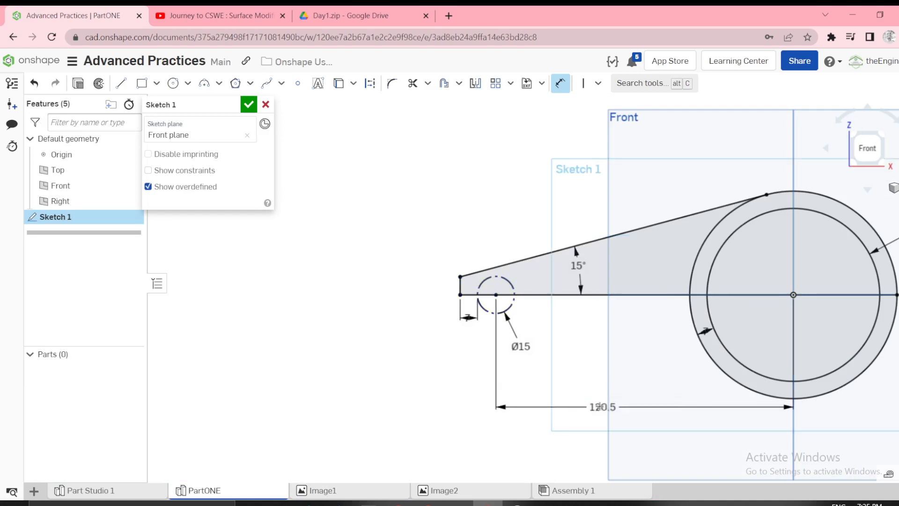
Move the Ø15 dimension label above the arm and the arm end's 7 mm label outside its extension lines.
{"action": "scroll", "coordinate": [630, 263], "scroll_direction": "up", "scroll_amount": 2}
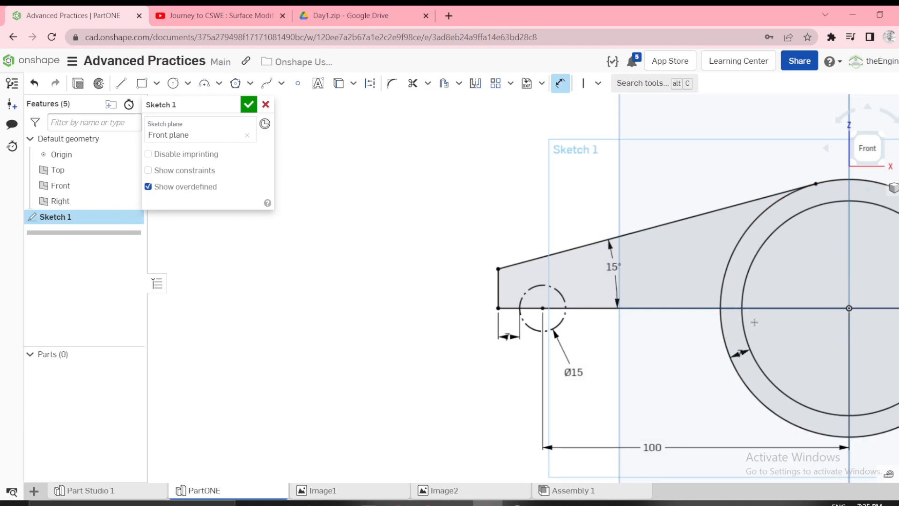
{"action": "key", "text": "f"}
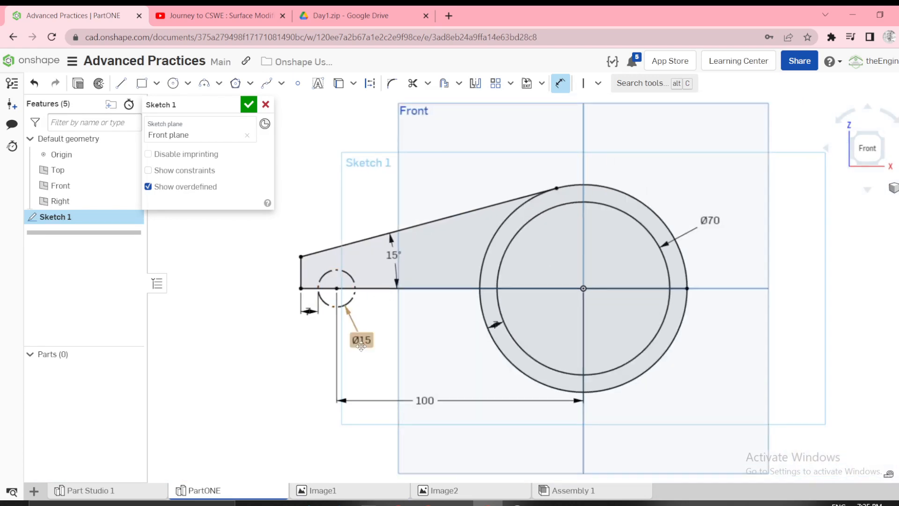
{"action": "left_click_drag", "start_coordinate": [376, 311], "coordinate": [379, 196]}
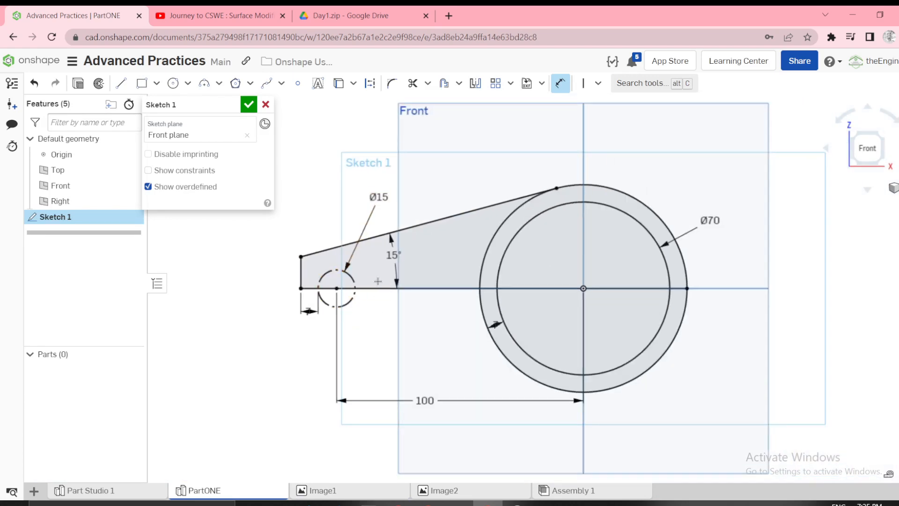
{"action": "scroll", "coordinate": [309, 320], "scroll_direction": "up", "scroll_amount": 2}
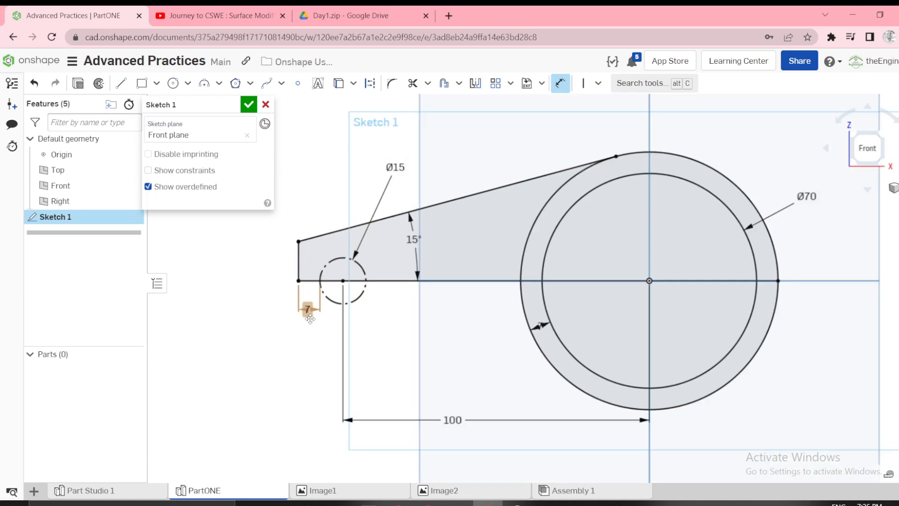
{"action": "left_click_drag", "start_coordinate": [310, 319], "coordinate": [274, 343]}
{"action": "scroll", "coordinate": [281, 356], "scroll_direction": "down", "scroll_amount": 2}
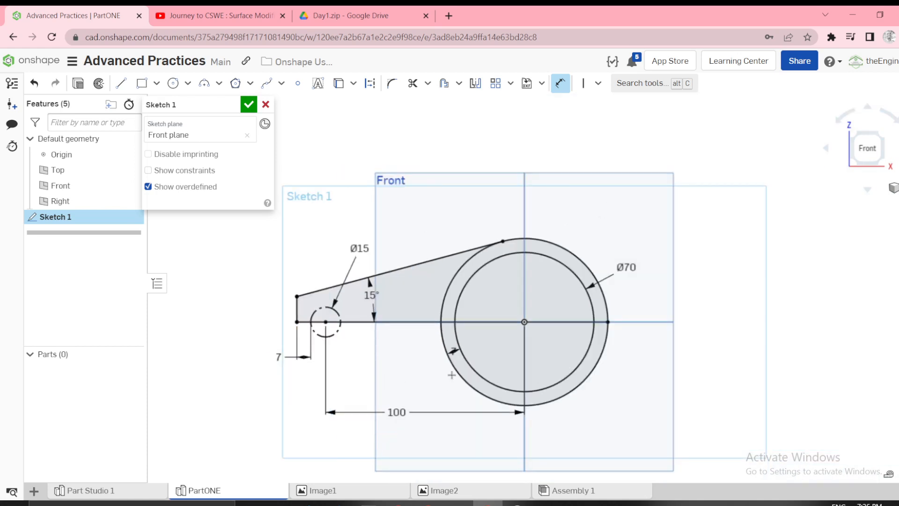
{"action": "scroll", "coordinate": [487, 341], "scroll_direction": "up", "scroll_amount": 2}
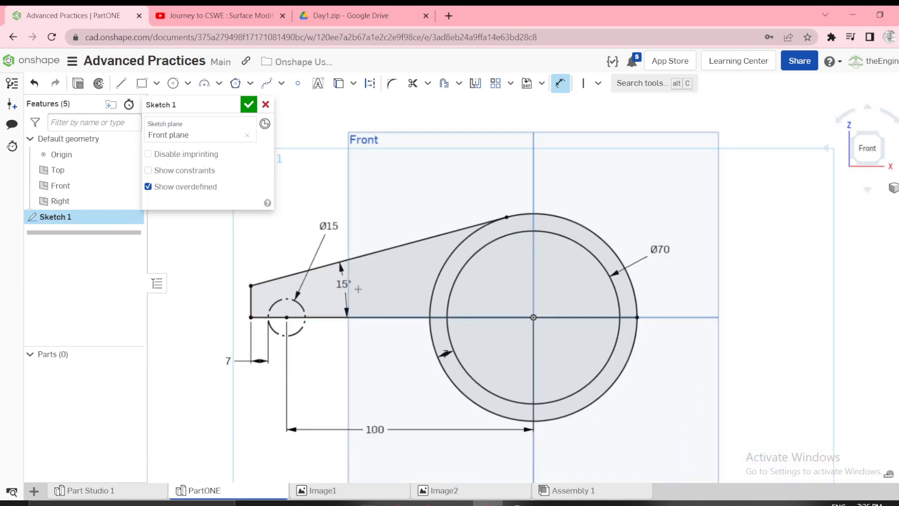
Compare the arm profile with the Image1 drawing and finish the sketch.
{"action": "right_click_drag", "start_coordinate": [345, 287], "coordinate": [286, 170]}
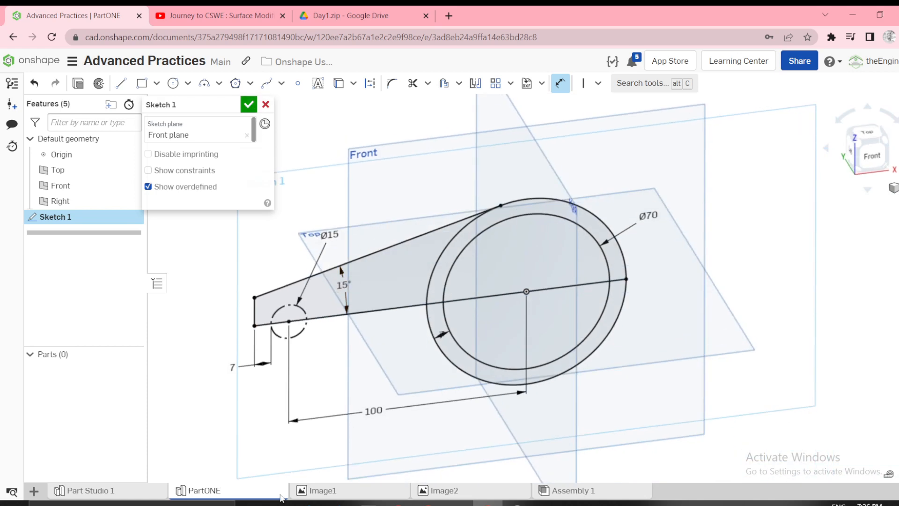
{"action": "left_click", "coordinate": [320, 491]}
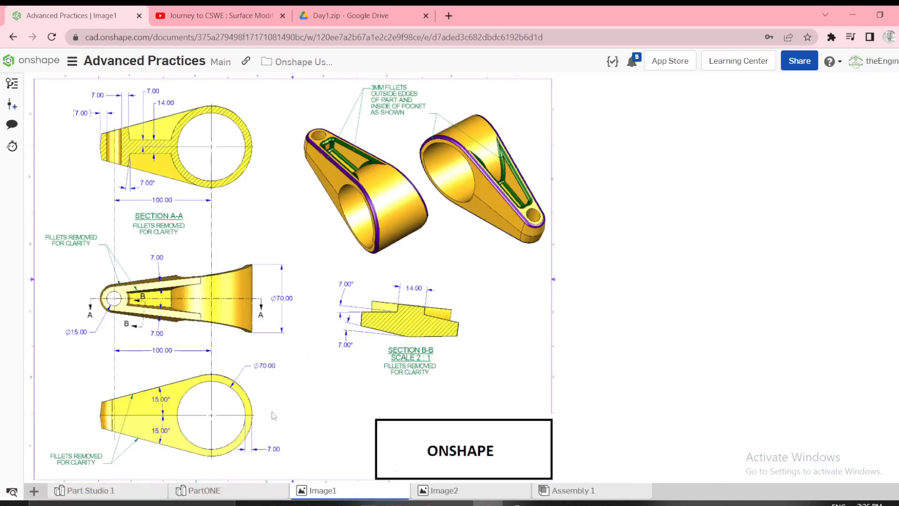
{"action": "left_click", "coordinate": [233, 491]}
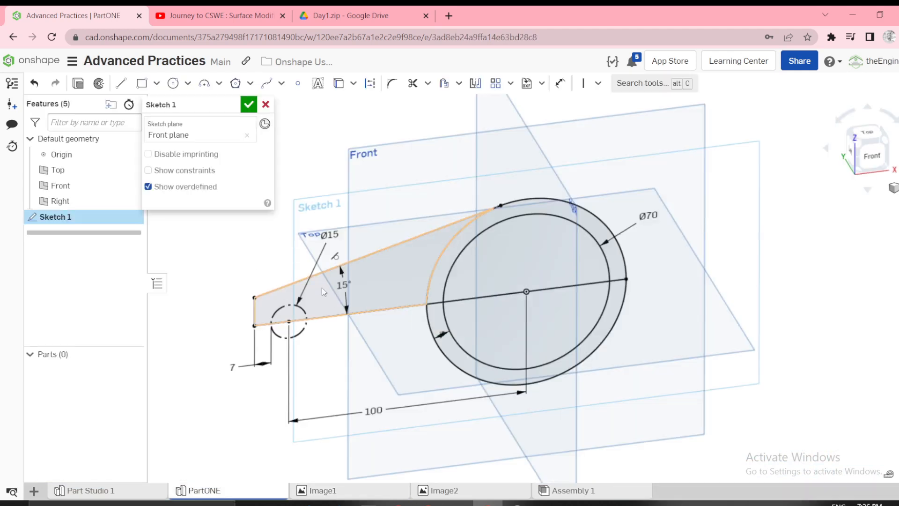
{"action": "right_click", "coordinate": [322, 290]}
{"action": "left_click", "coordinate": [225, 163]}
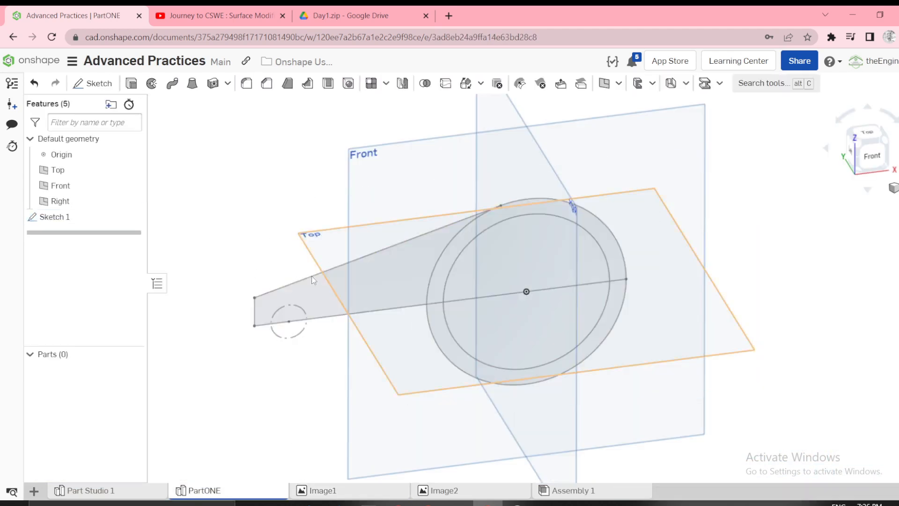
Extrude only the sloped arm region and the upper half-ring region symmetrically as a new solid, with a depth of 70 mm.
{"action": "key", "text": "shift+e"}
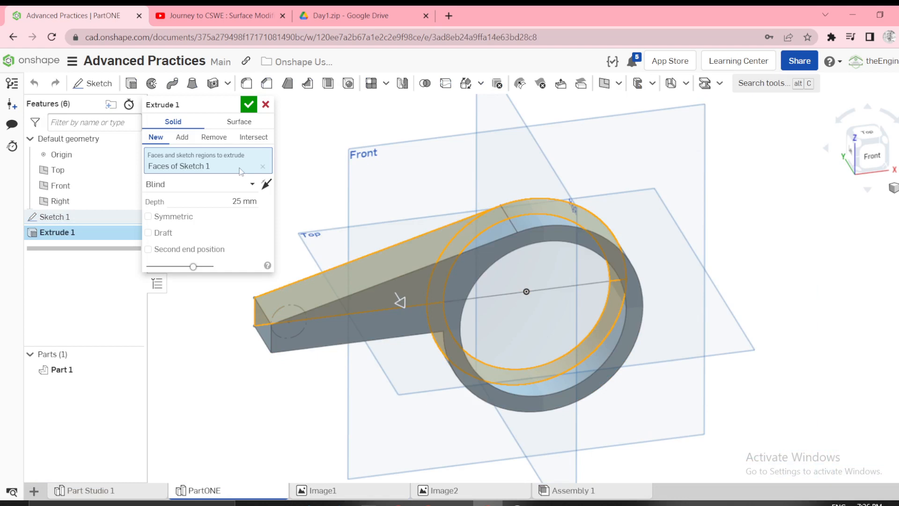
{"action": "left_click", "coordinate": [262, 166]}
{"action": "left_click", "coordinate": [316, 297]}
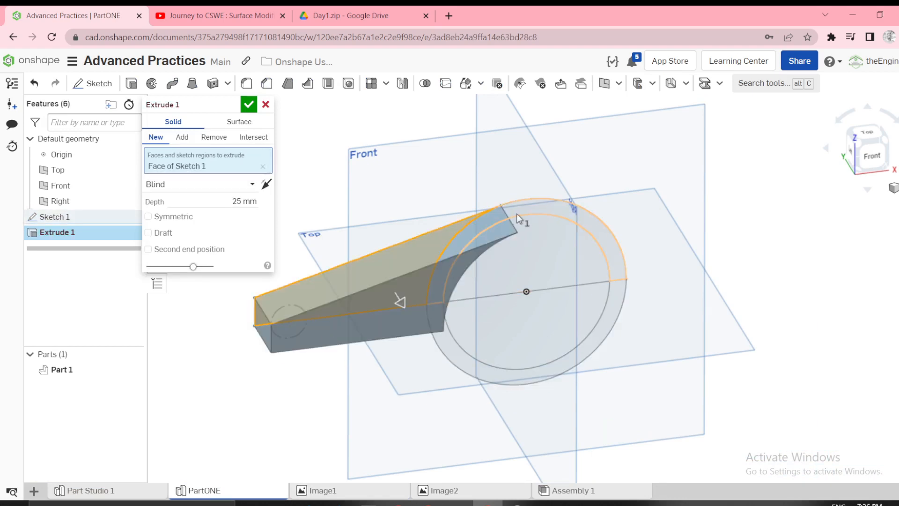
{"action": "left_click", "coordinate": [515, 213]}
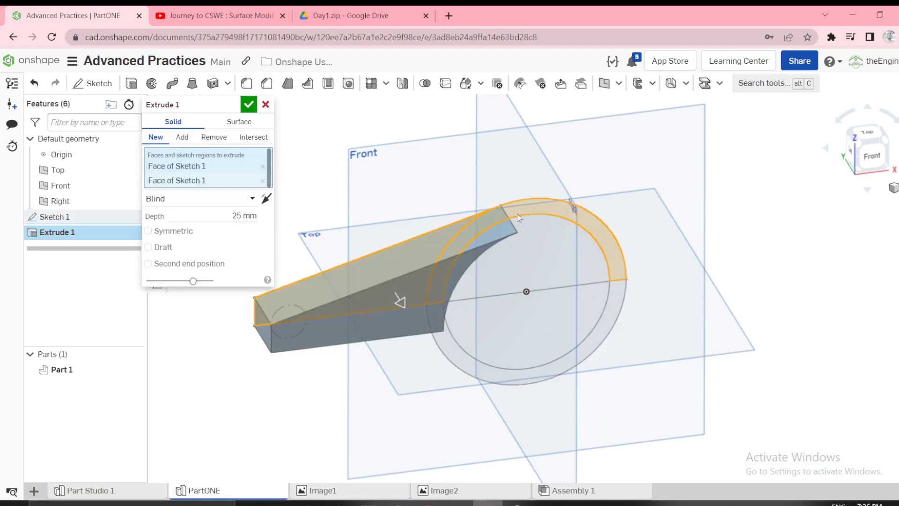
{"action": "left_click", "coordinate": [147, 231]}
{"action": "left_click", "coordinate": [239, 220]}
{"action": "type", "text": "7"}
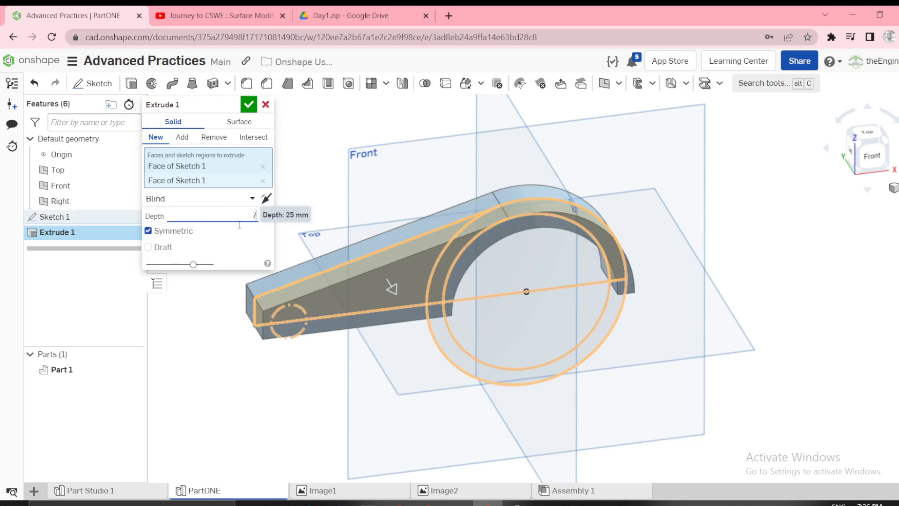
{"action": "type", "text": "0"}
{"action": "key", "text": "Return"}
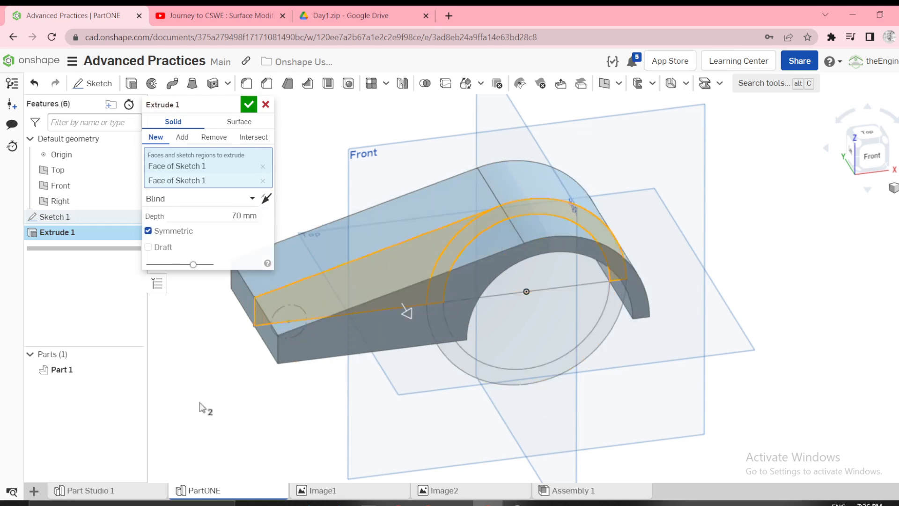
{"action": "left_click", "coordinate": [248, 104]}
Show Sketch 1 again and hide the default planes.
{"action": "scroll", "coordinate": [311, 183], "scroll_direction": "down", "scroll_amount": 3}
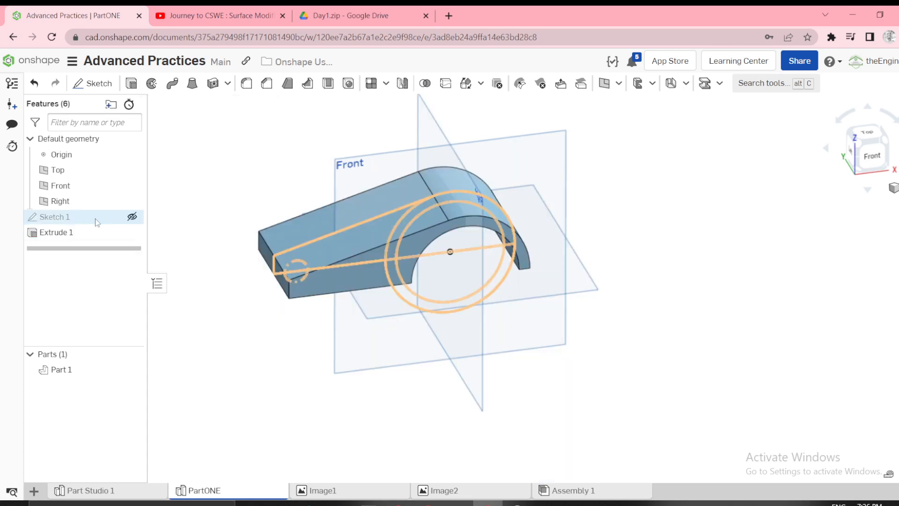
{"action": "left_click", "coordinate": [132, 216]}
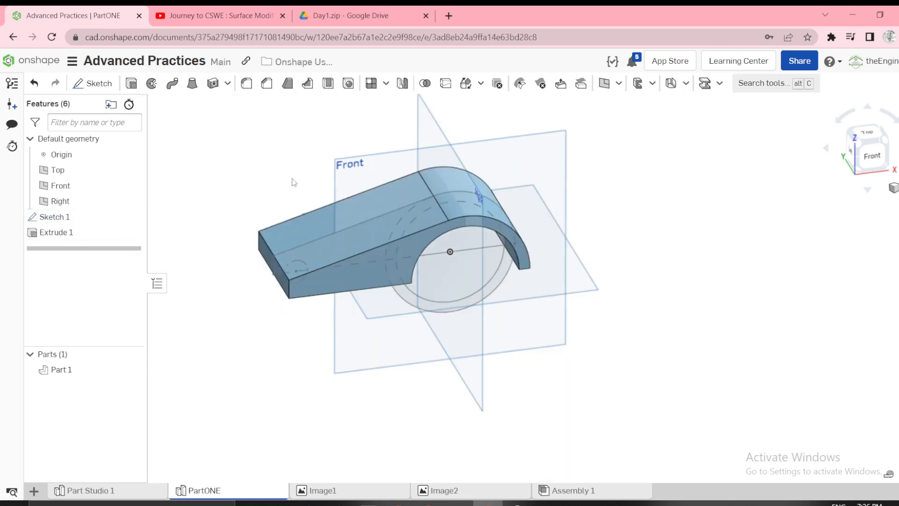
{"action": "key", "text": "p"}
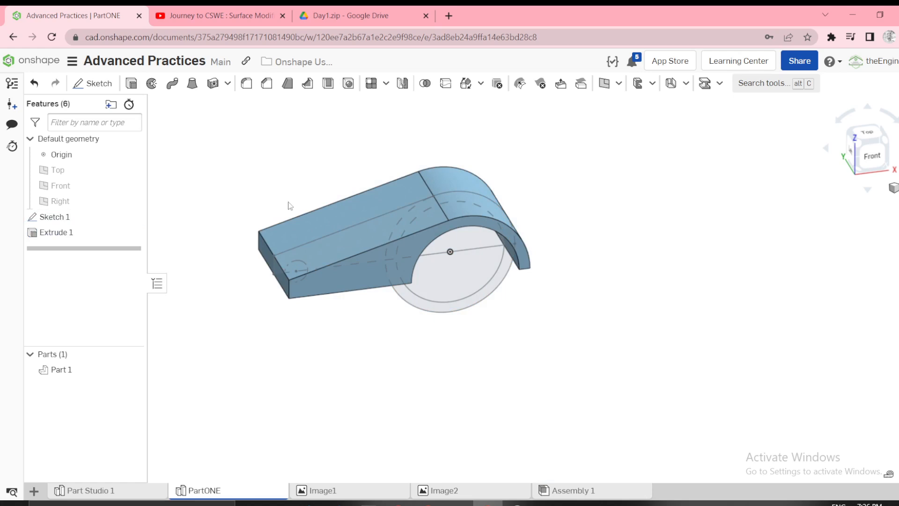
Compare the part's front view with the Image1 drawing and start a sketch on the Top plane, viewed from above.
{"action": "right_click_drag", "start_coordinate": [299, 203], "coordinate": [675, 228]}
{"action": "left_click", "coordinate": [869, 147]}
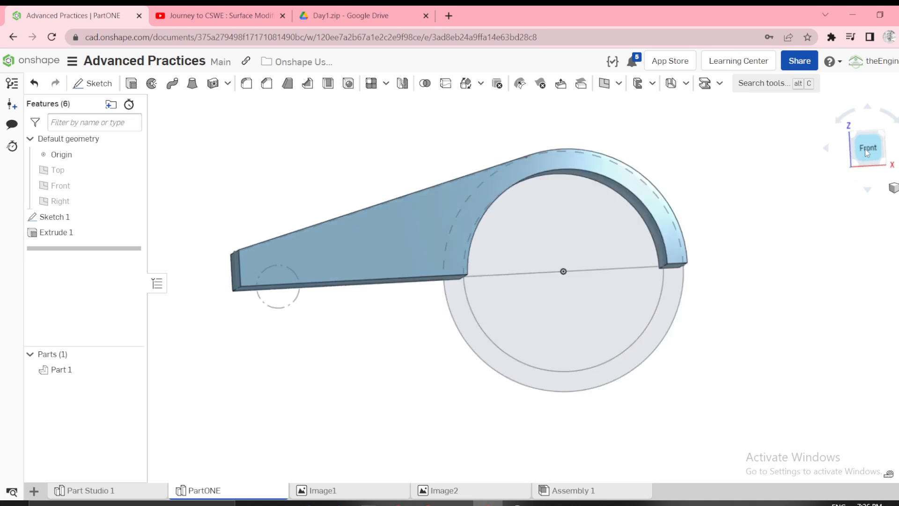
{"action": "left_click", "coordinate": [326, 492]}
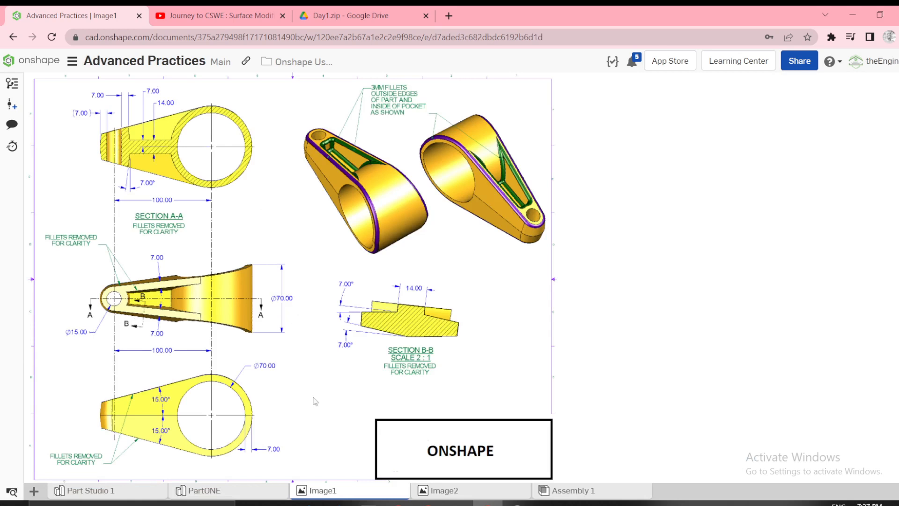
{"action": "left_click", "coordinate": [199, 494]}
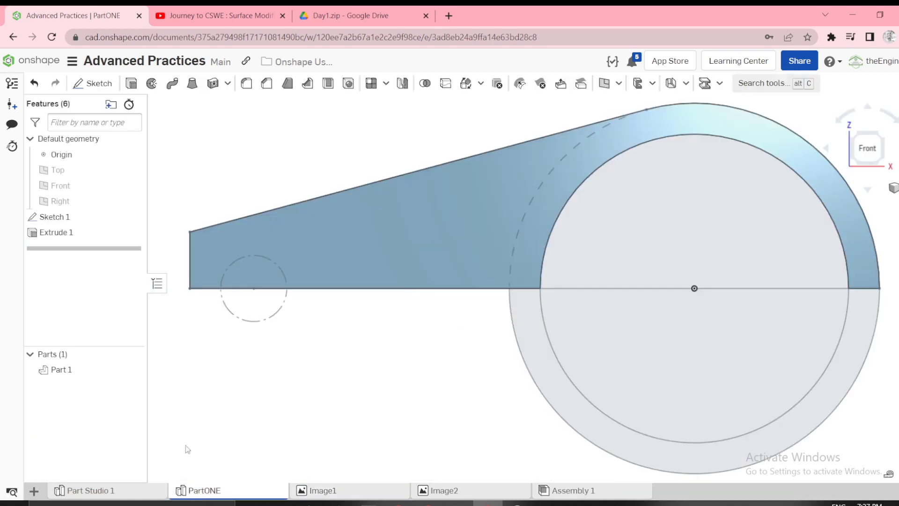
{"action": "right_click", "coordinate": [60, 176]}
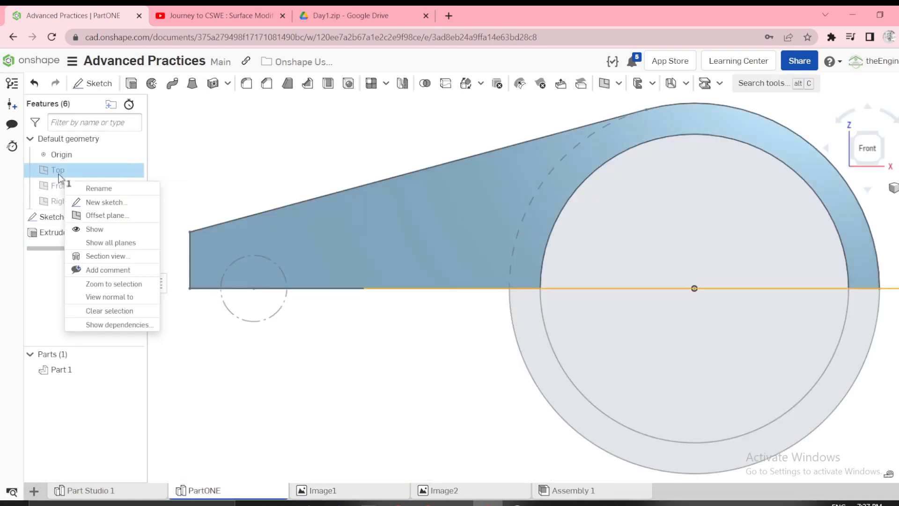
{"action": "left_click", "coordinate": [93, 203]}
{"action": "key", "text": "n"}
{"action": "key", "text": "n"}
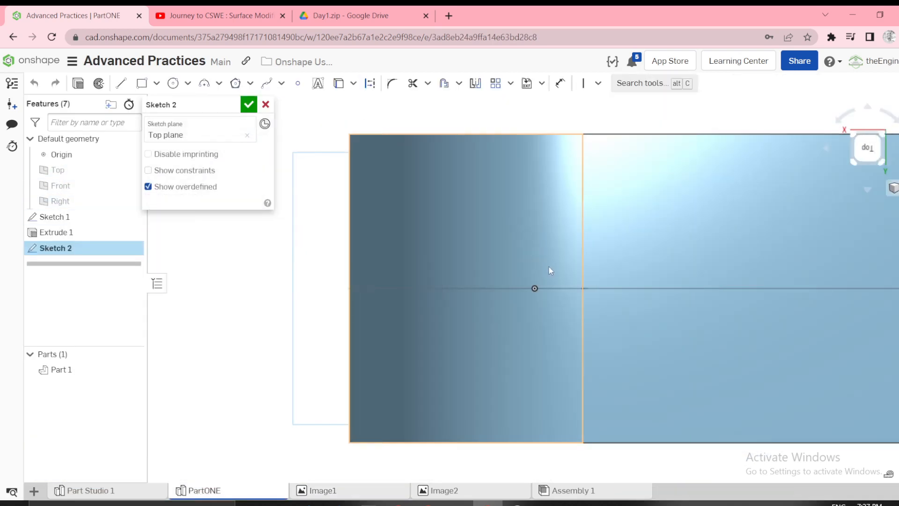
{"action": "scroll", "coordinate": [550, 266], "scroll_direction": "down", "scroll_amount": 5}
{"action": "mouse_move", "coordinate": [577, 263]}
{"action": "right_mouse_down"}
{"action": "mouse_move", "coordinate": [577, 211]}
{"action": "mouse_move", "coordinate": [527, 285]}
{"action": "right_mouse_up"}
{"action": "key", "text": "n"}
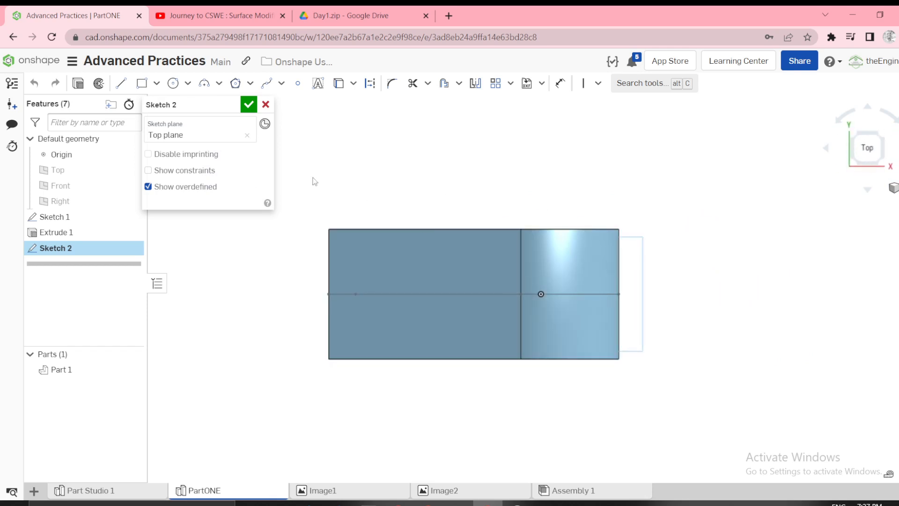
Sketch a three-point arc at the arm's narrow end and make it tangent to the end edge.
{"action": "key", "text": "a"}
{"action": "left_click", "coordinate": [350, 270]}
{"action": "key", "text": "Escape"}
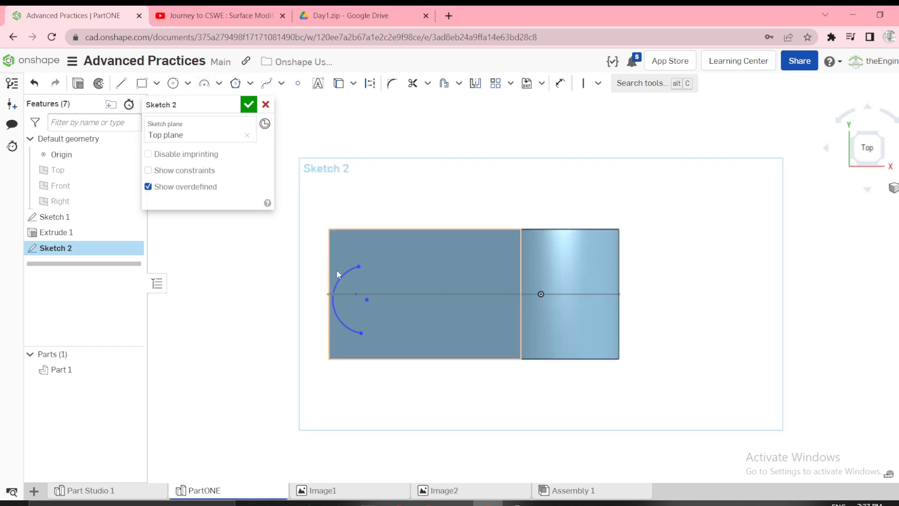
{"action": "left_click", "coordinate": [341, 321]}
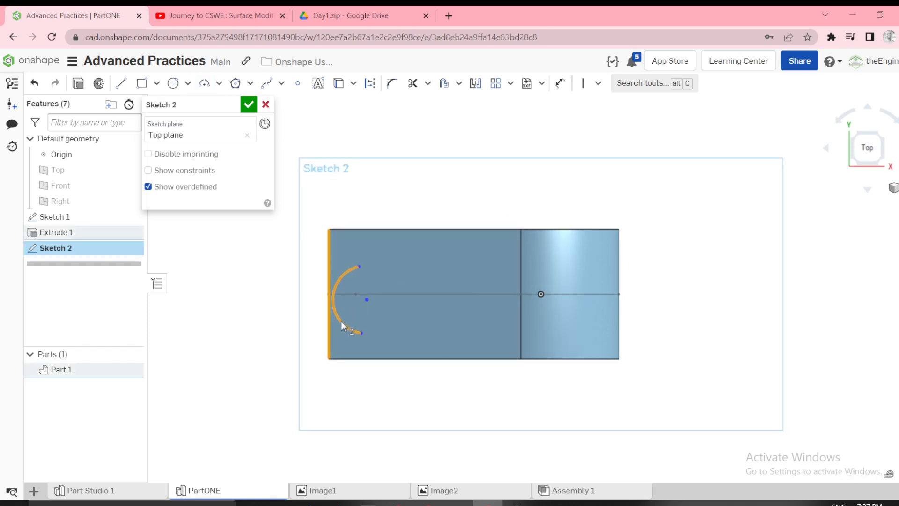
{"action": "key", "text": "t"}
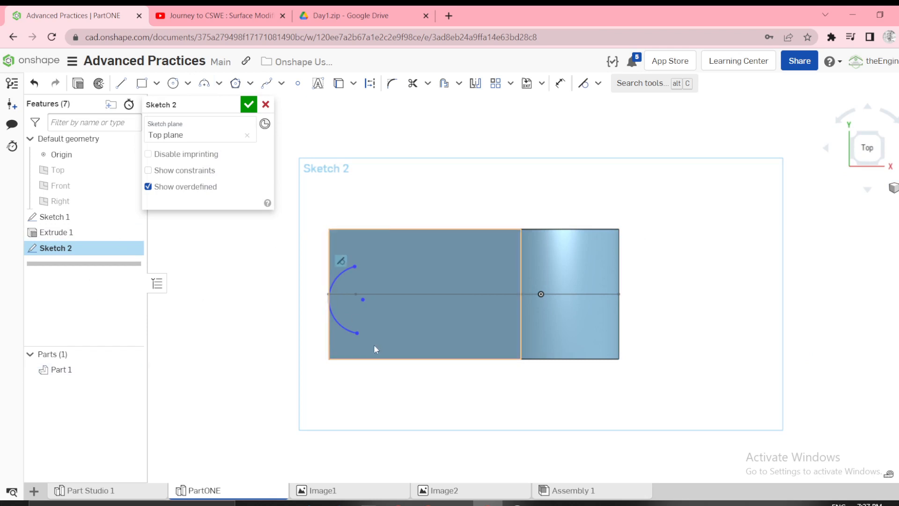
Sketch a circle of about 13.4 mm diameter on the arm's centre line and make its centre coincident with the end arc's centre.
{"action": "mouse_move", "coordinate": [373, 344]}
{"action": "right_mouse_down"}
{"action": "mouse_move", "coordinate": [372, 336]}
{"action": "mouse_move", "coordinate": [378, 356]}
{"action": "right_mouse_up"}
{"action": "key", "text": "n"}
{"action": "key", "text": "n"}
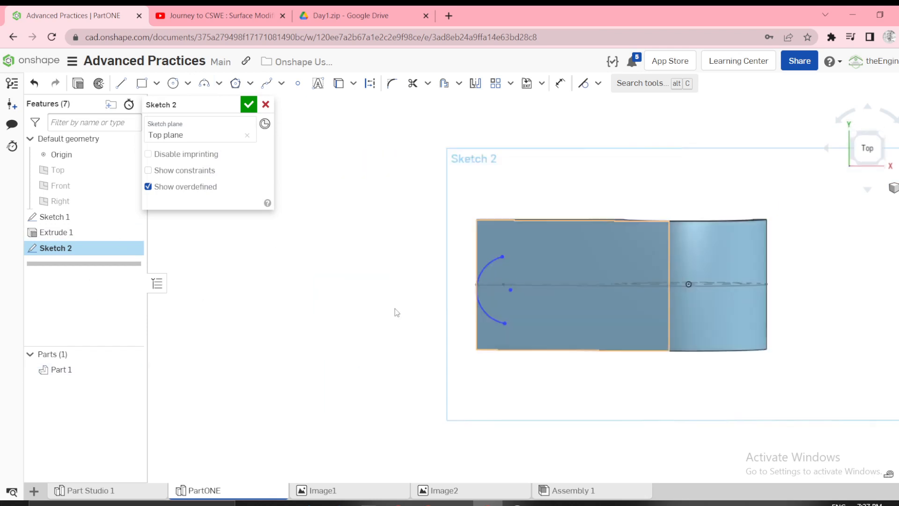
{"action": "key", "text": "n"}
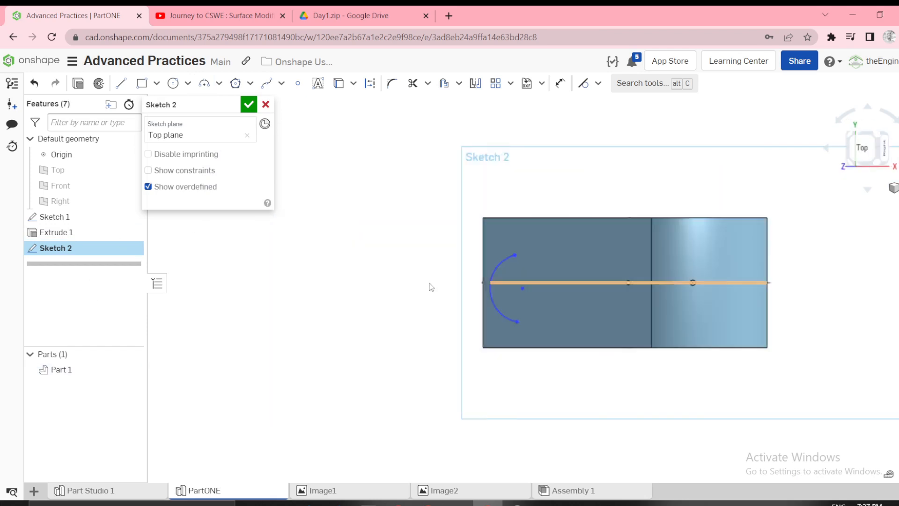
{"action": "scroll", "coordinate": [608, 297], "scroll_direction": "up", "scroll_amount": 5}
{"action": "key", "text": "c"}
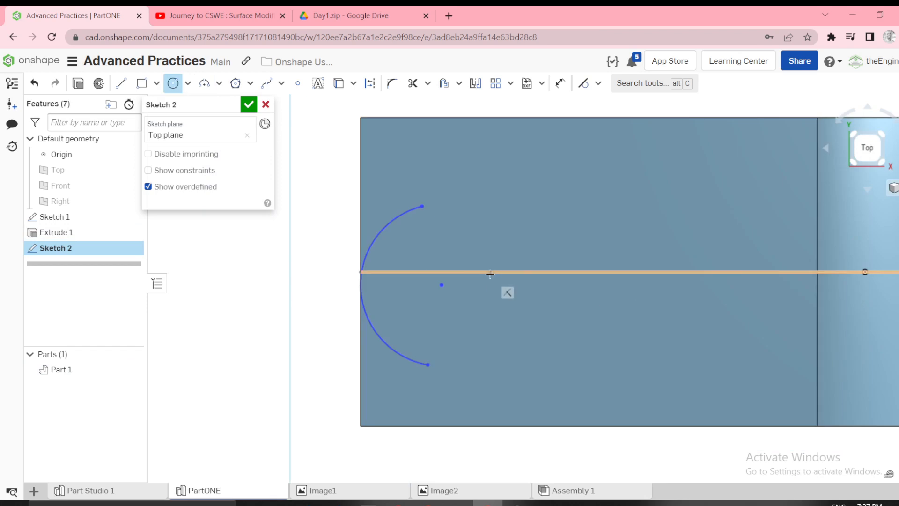
{"action": "left_click", "coordinate": [491, 272]}
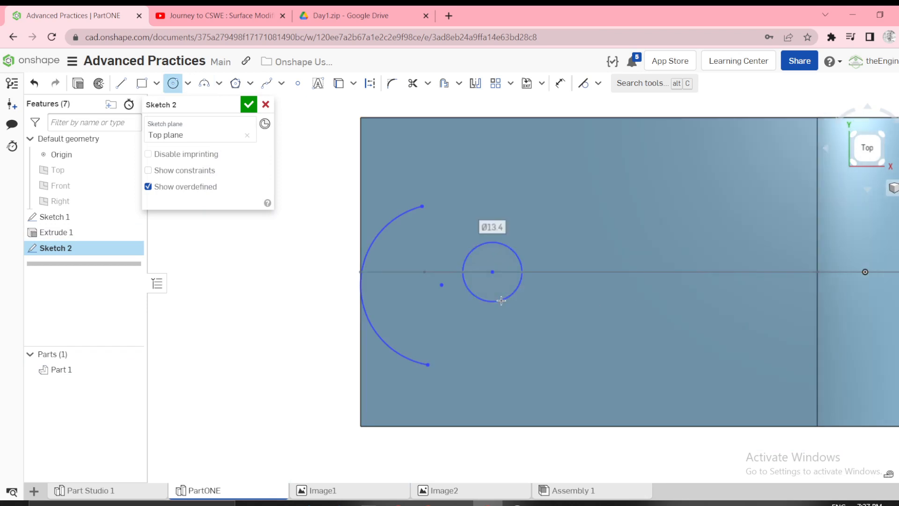
{"action": "left_click", "coordinate": [501, 301]}
{"action": "key", "text": "Escape"}
{"action": "left_click", "coordinate": [445, 287]}
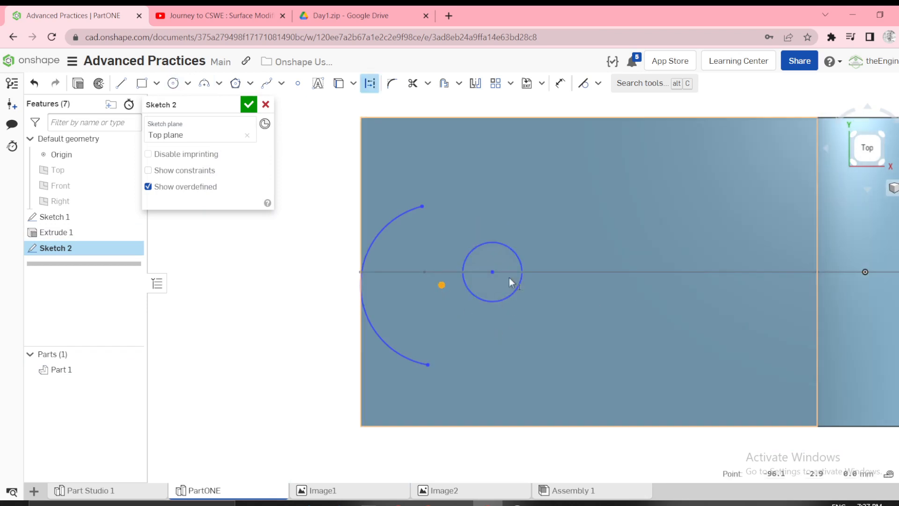
{"action": "left_click", "coordinate": [490, 274]}
{"action": "key", "text": "i"}
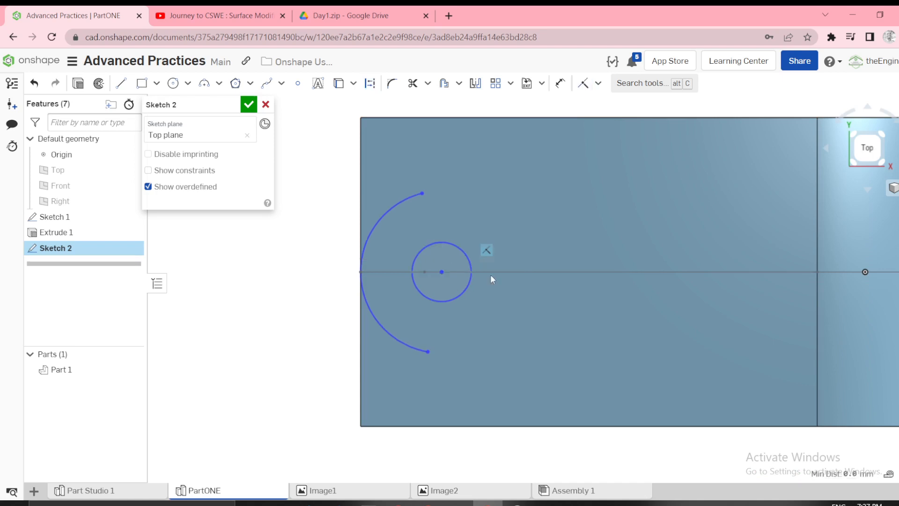
Draw a line from the arc's upper end to the ring side's upper corner, down to the lower corner and back to the arc's lower end.
{"action": "left_click", "coordinate": [493, 341]}
{"action": "scroll", "coordinate": [576, 285], "scroll_direction": "down", "scroll_amount": 2}
{"action": "left_click", "coordinate": [297, 289]}
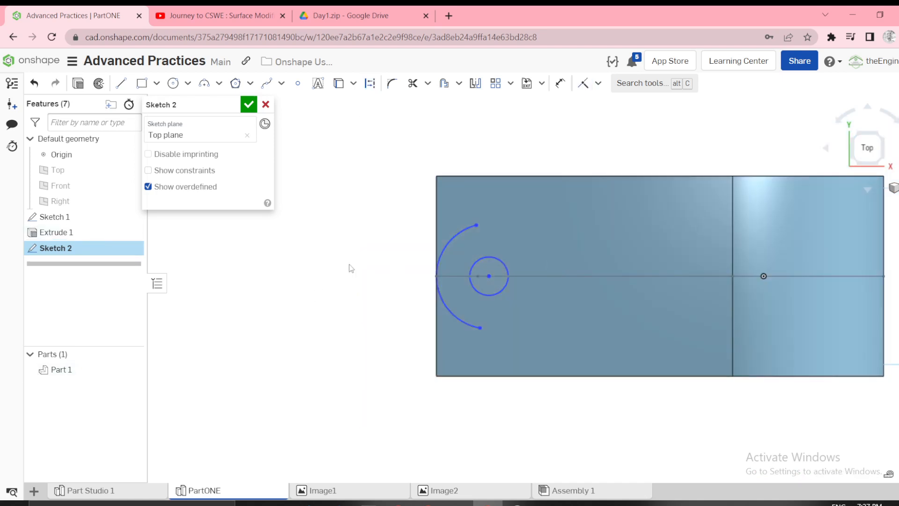
{"action": "key", "text": "l"}
{"action": "left_click", "coordinate": [476, 224]}
{"action": "scroll", "coordinate": [549, 240], "scroll_direction": "down", "scroll_amount": 2}
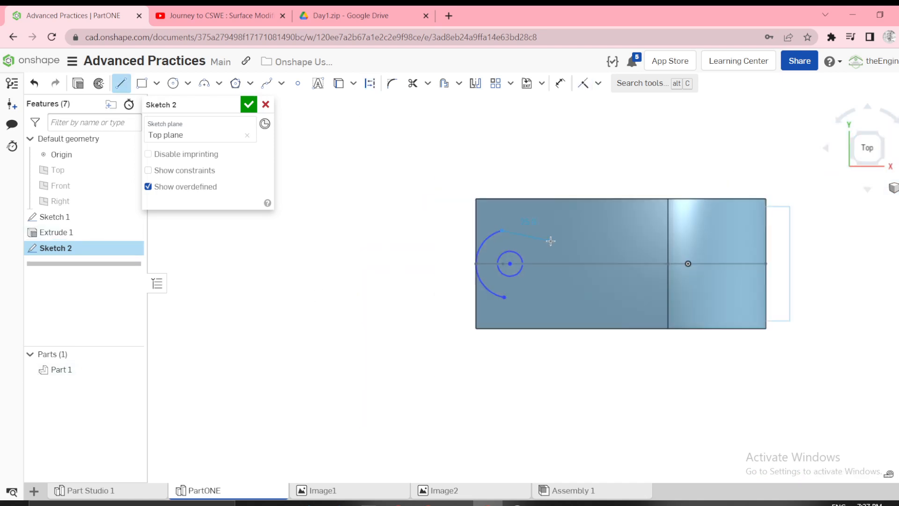
{"action": "left_click", "coordinate": [766, 200]}
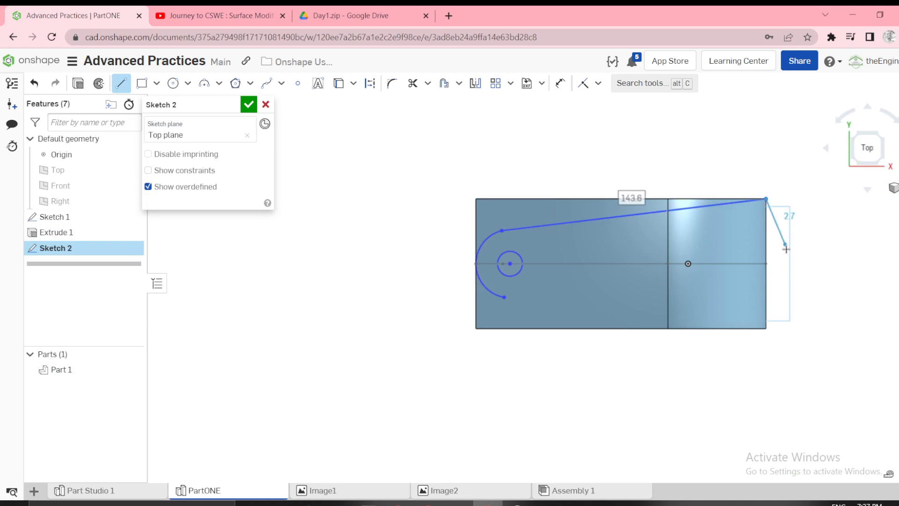
{"action": "left_click", "coordinate": [765, 328]}
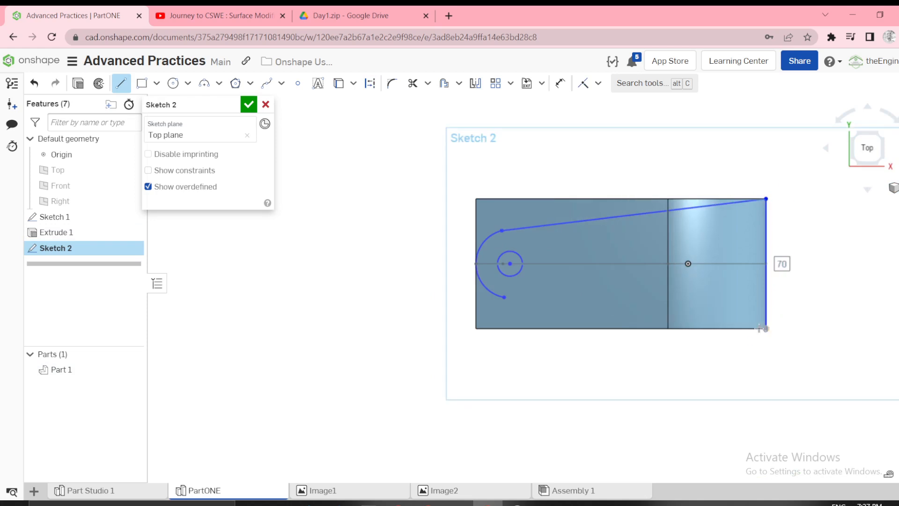
{"action": "left_click", "coordinate": [504, 297]}
{"action": "key", "text": "Escape"}
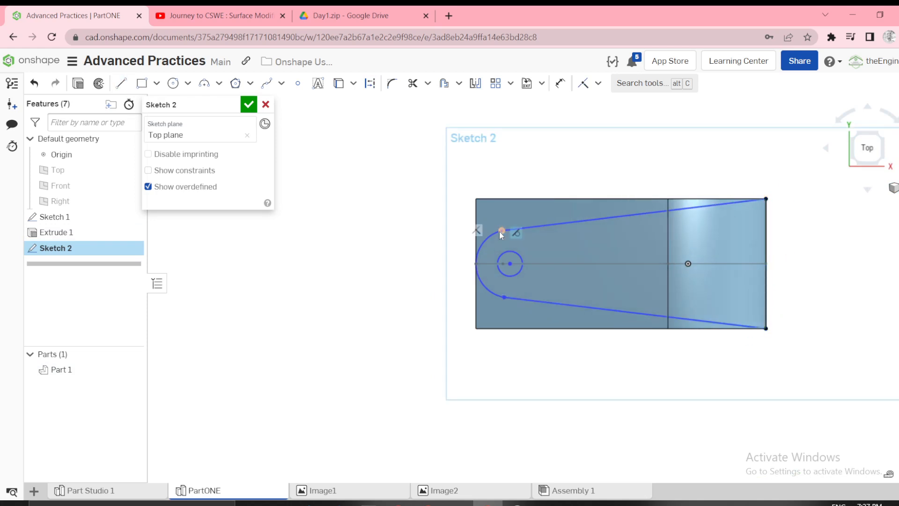
Make both sloped side lines tangent to the end arc.
{"action": "left_click", "coordinate": [495, 232]}
{"action": "left_click", "coordinate": [542, 228]}
{"action": "key", "text": "t"}
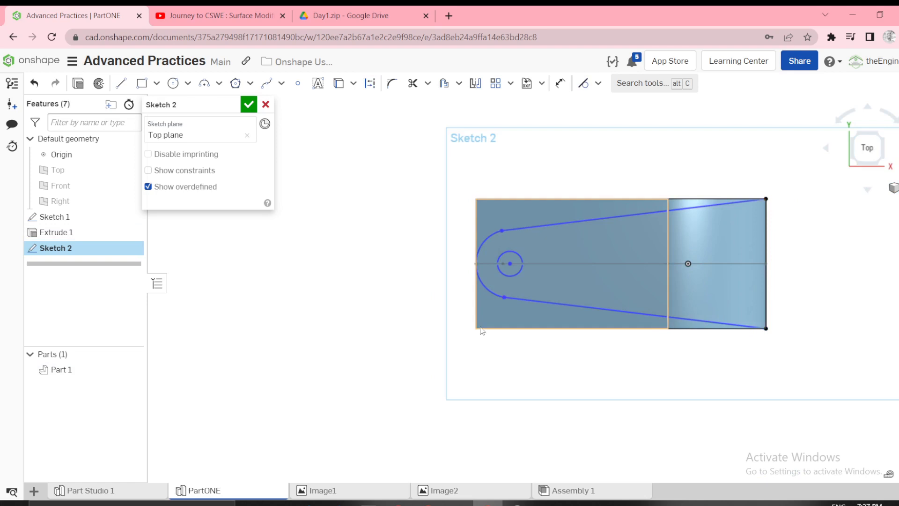
{"action": "left_click", "coordinate": [534, 300]}
{"action": "scroll", "coordinate": [547, 252], "scroll_direction": "up", "scroll_amount": 2}
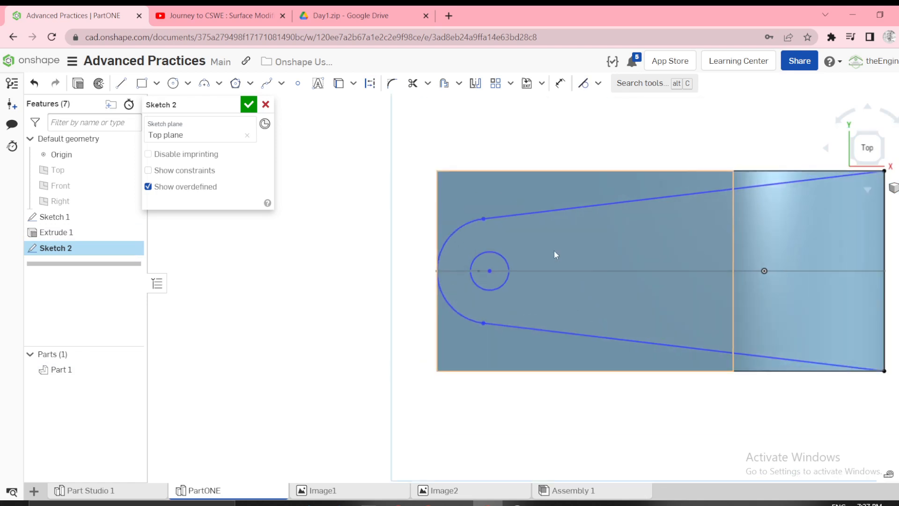
{"action": "scroll", "coordinate": [565, 255], "scroll_direction": "down", "scroll_amount": 1}
{"action": "scroll", "coordinate": [564, 285], "scroll_direction": "up", "scroll_amount": 1}
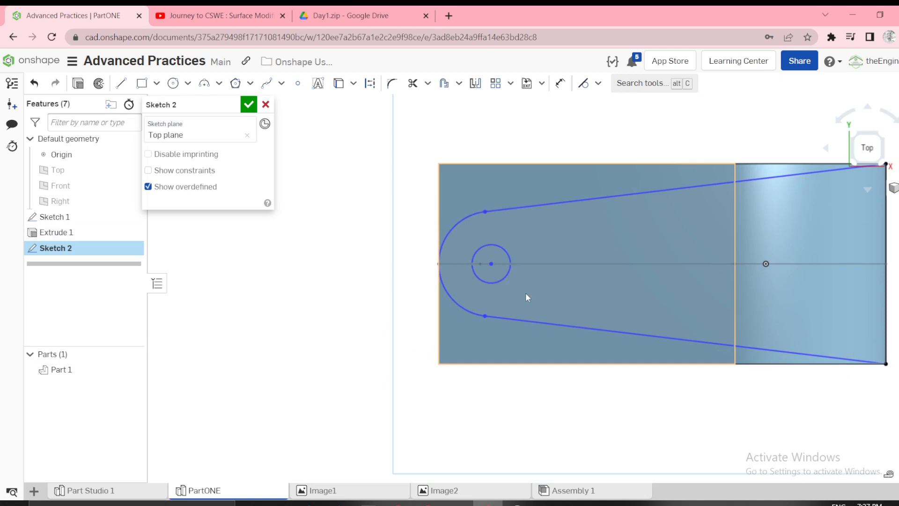
Make the small circle equal in size to Sketch 1's construction circle.
{"action": "right_click_drag", "start_coordinate": [492, 292], "coordinate": [496, 266]}
{"action": "scroll", "coordinate": [495, 293], "scroll_direction": "up", "scroll_amount": 2}
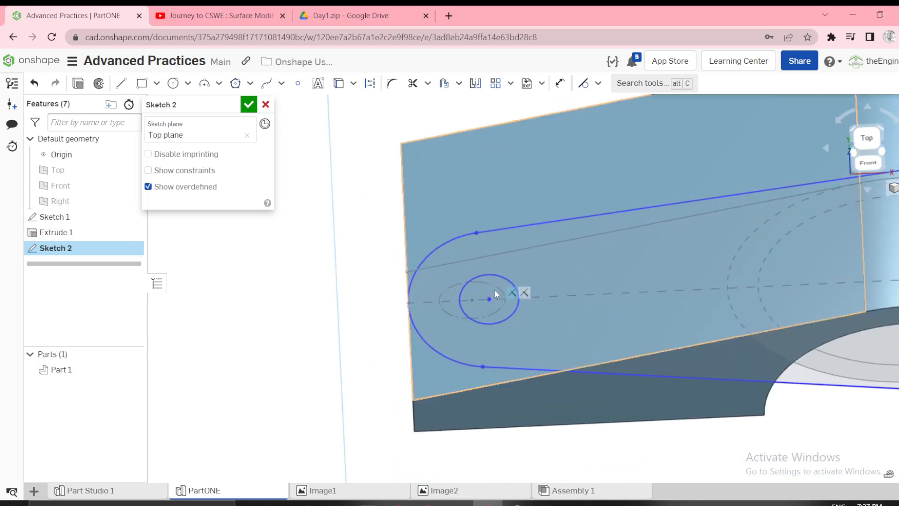
{"action": "key", "text": "d"}
{"action": "left_click", "coordinate": [452, 288]}
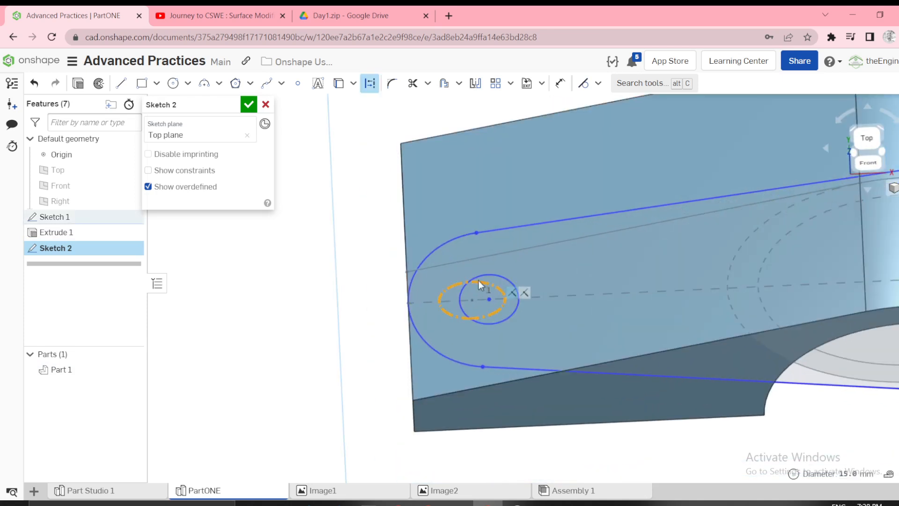
{"action": "left_click", "coordinate": [481, 280]}
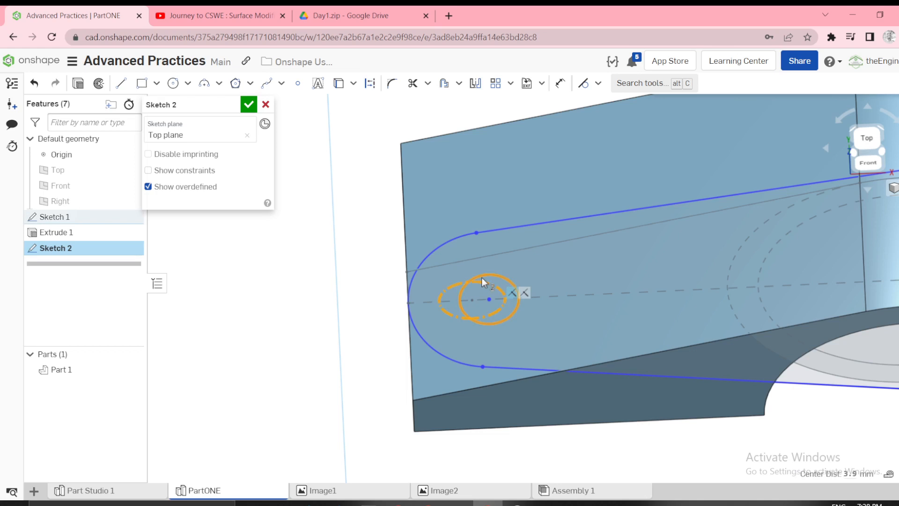
{"action": "key", "text": "e"}
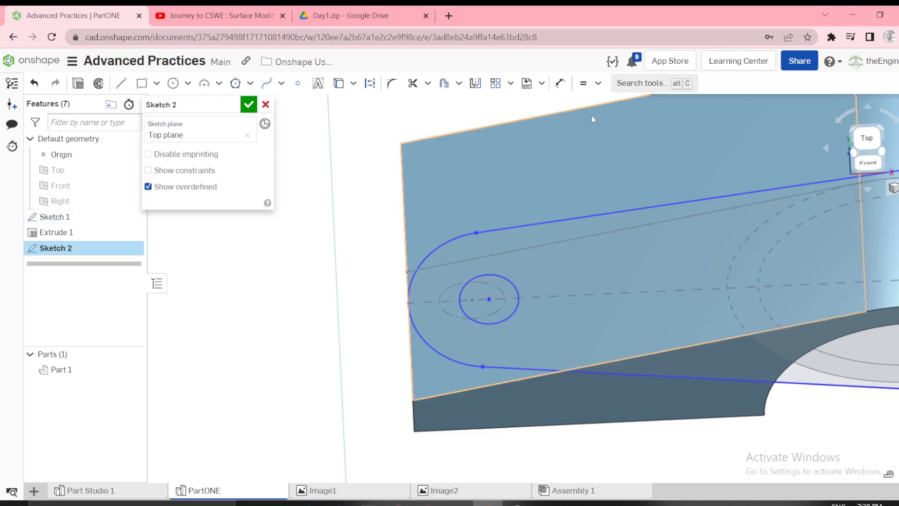
Try again to apply an equal constraint between the small circle and Sketch 1's construction circle, and cancel Sketch 2.
{"action": "key", "text": "s"}
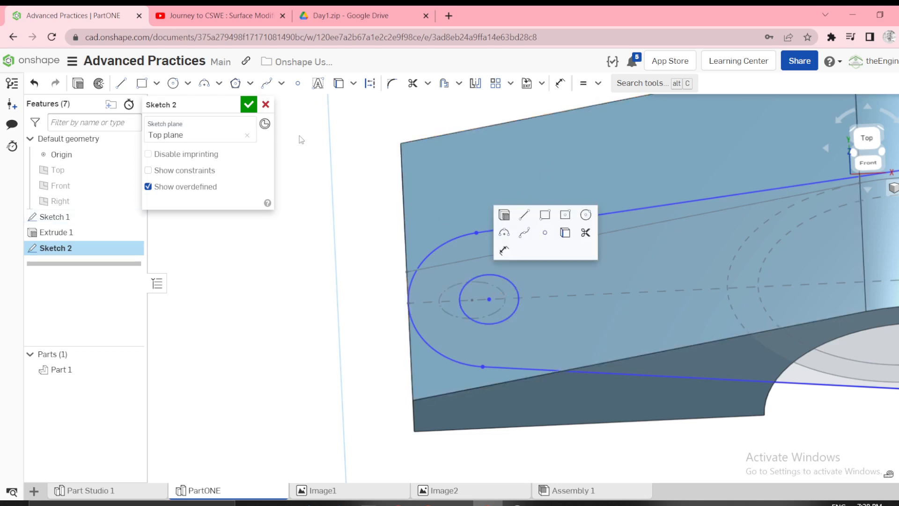
{"action": "left_click", "coordinate": [292, 155]}
{"action": "left_click", "coordinate": [453, 289]}
{"action": "key", "text": "d"}
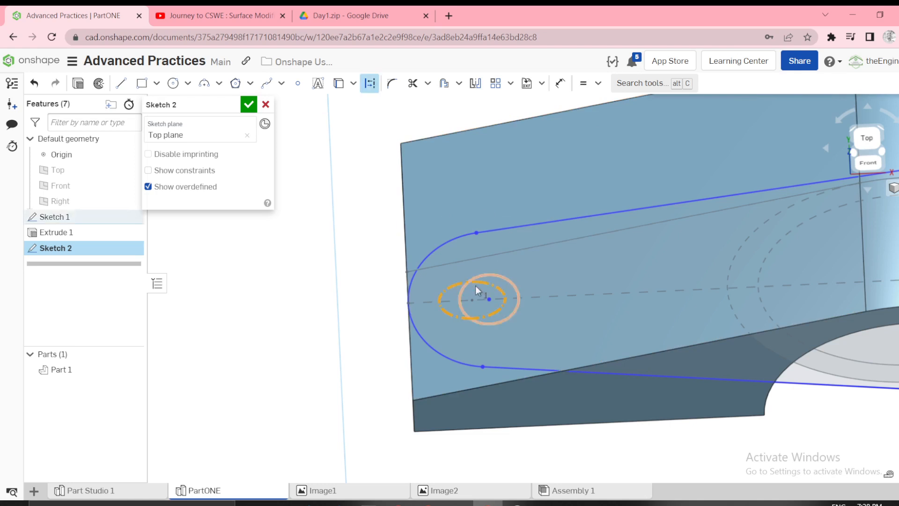
{"action": "left_click", "coordinate": [484, 276]}
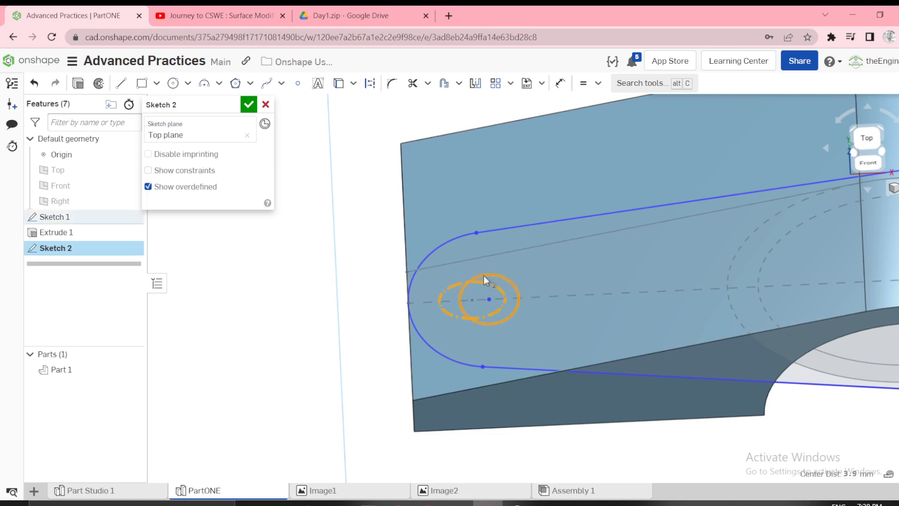
{"action": "left_click", "coordinate": [582, 92]}
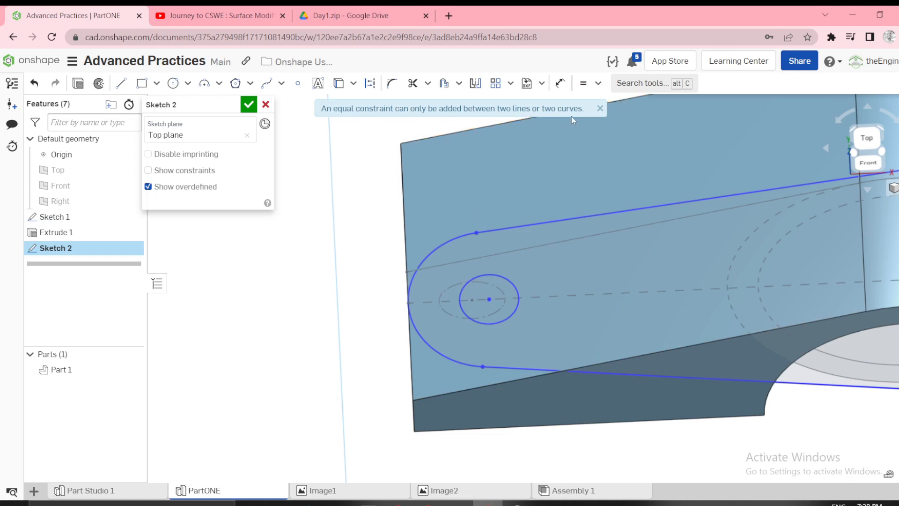
{"action": "mouse_move", "coordinate": [558, 133]}
{"action": "right_mouse_down"}
{"action": "mouse_move", "coordinate": [520, 260]}
{"action": "mouse_move", "coordinate": [534, 277]}
{"action": "mouse_move", "coordinate": [307, 132]}
{"action": "right_mouse_up"}
{"action": "left_click", "coordinate": [266, 104]}
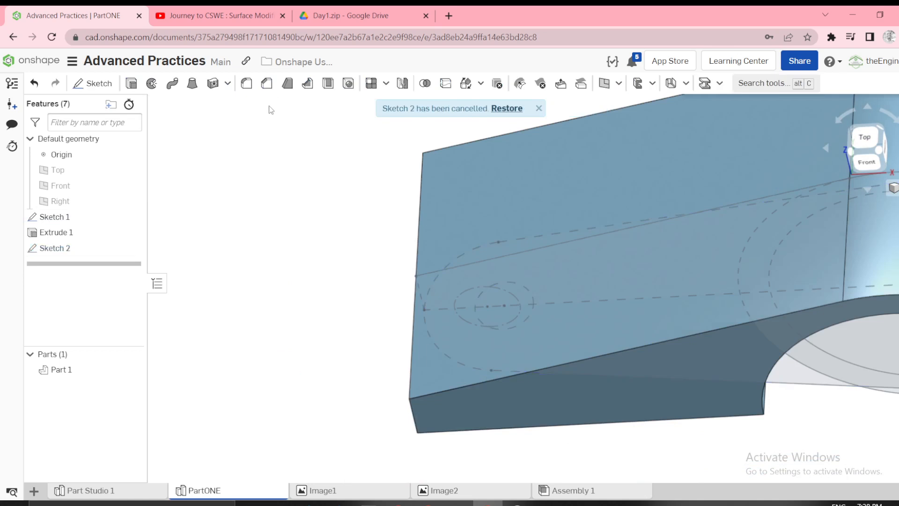
Edit Sketch 1 to add a point where the 15 mm construction circle crosses the horizontal line on the ring side.
{"action": "scroll", "coordinate": [473, 190], "scroll_direction": "down", "scroll_amount": 2}
{"action": "right_click", "coordinate": [92, 218]}
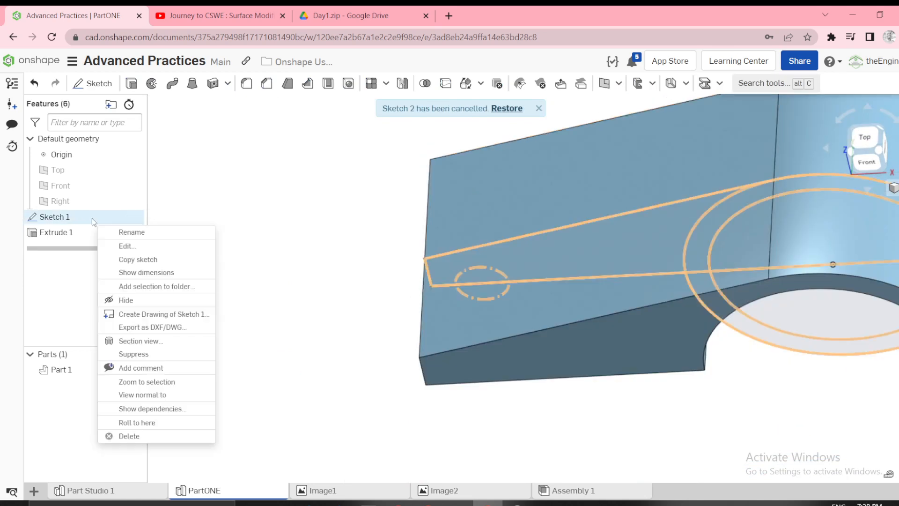
{"action": "left_click", "coordinate": [115, 246]}
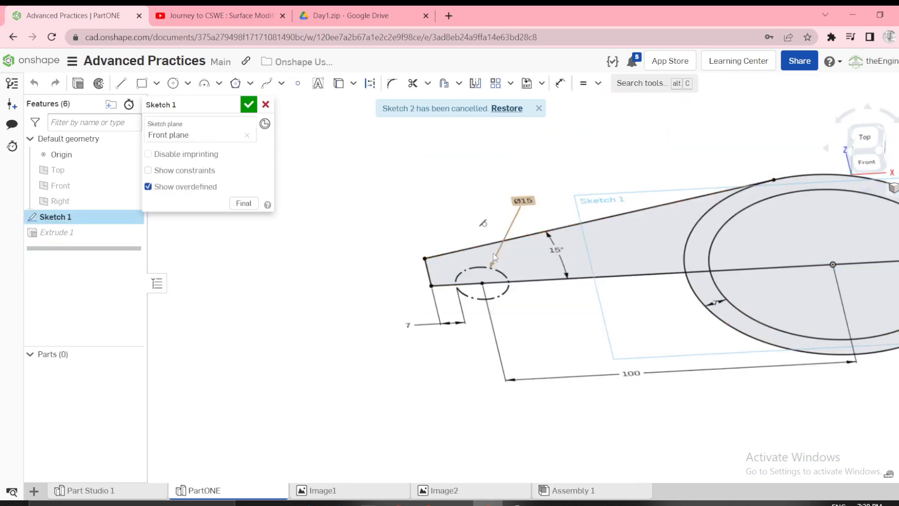
{"action": "key", "text": "n"}
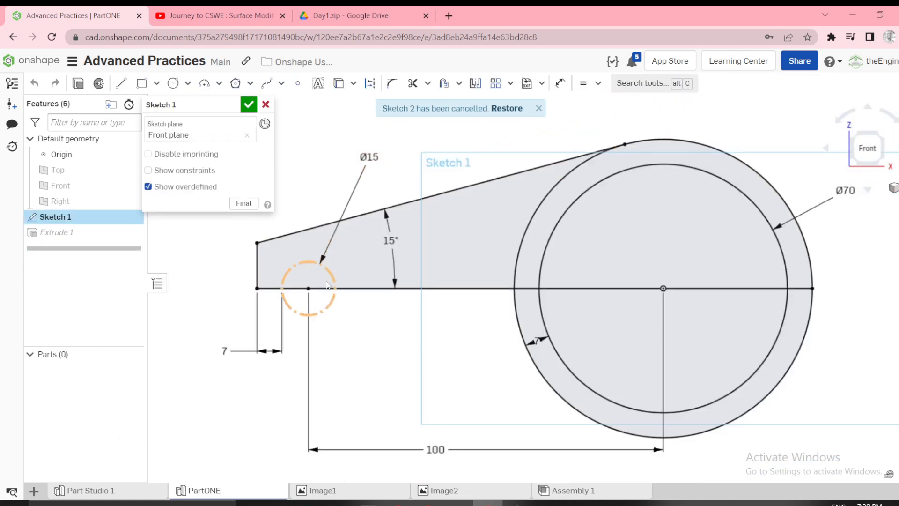
{"action": "left_click", "coordinate": [298, 83]}
{"action": "left_click", "coordinate": [336, 287]}
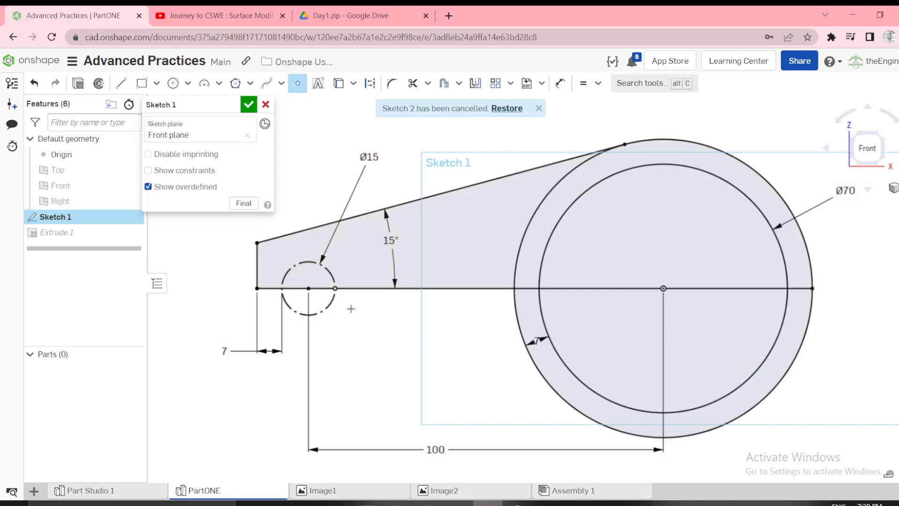
{"action": "key", "text": "Escape"}
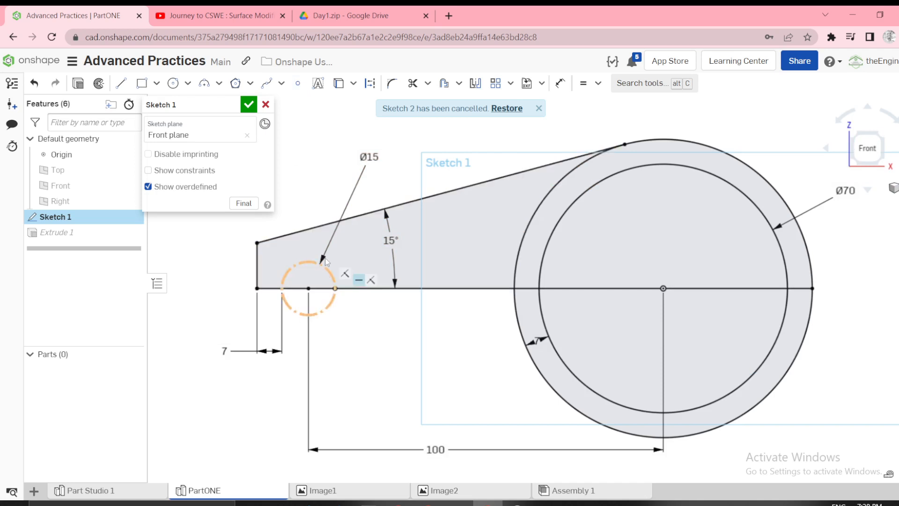
{"action": "left_click", "coordinate": [249, 104]}
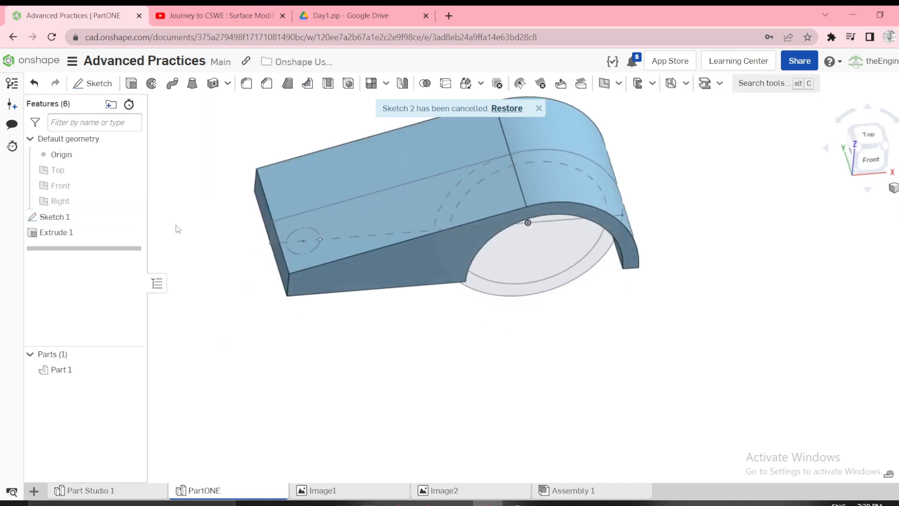
Restore and reopen Sketch 2, and make the small circle coincident with the point added on Sketch 1's construction circle.
{"action": "left_click", "coordinate": [515, 109]}
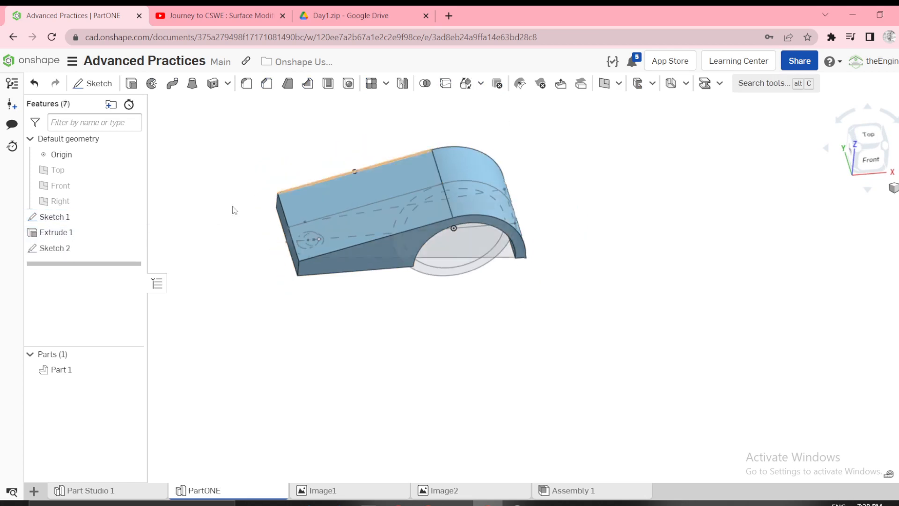
{"action": "right_click", "coordinate": [73, 250]}
{"action": "left_click", "coordinate": [102, 279]}
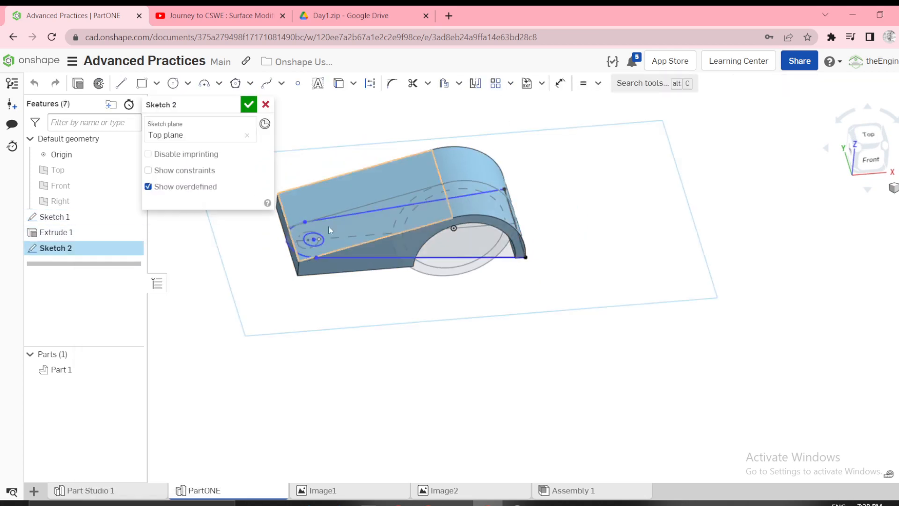
{"action": "scroll", "coordinate": [323, 231], "scroll_direction": "up", "scroll_amount": 10}
{"action": "scroll", "coordinate": [291, 290], "scroll_direction": "up", "scroll_amount": 4}
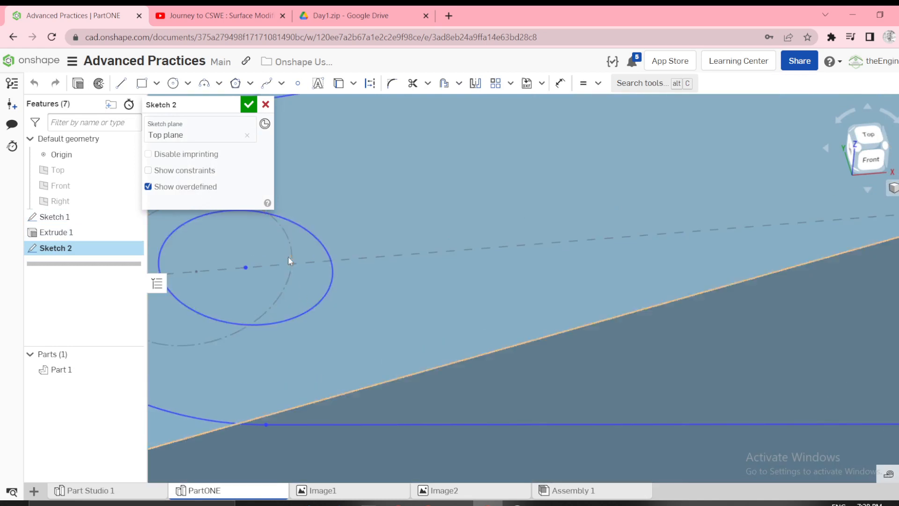
{"action": "left_click", "coordinate": [331, 273]}
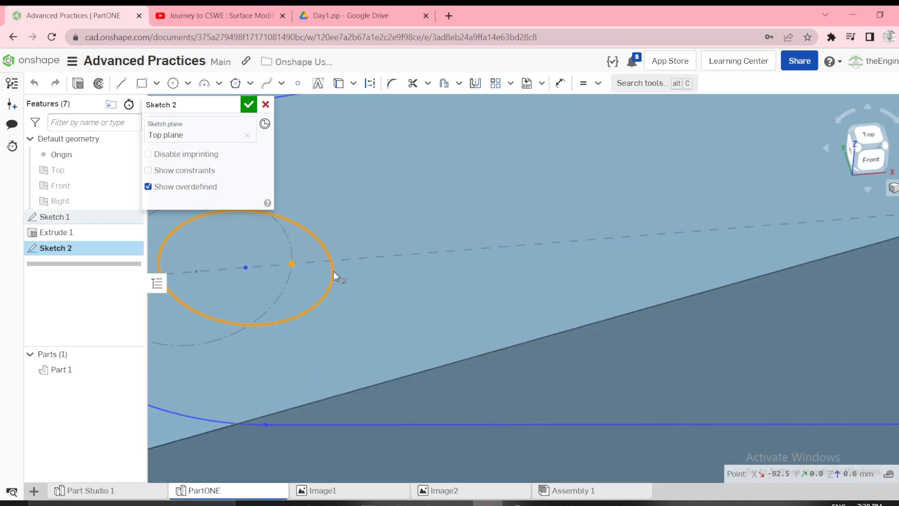
{"action": "key", "text": "i"}
{"action": "scroll", "coordinate": [333, 269], "scroll_direction": "down", "scroll_amount": 5}
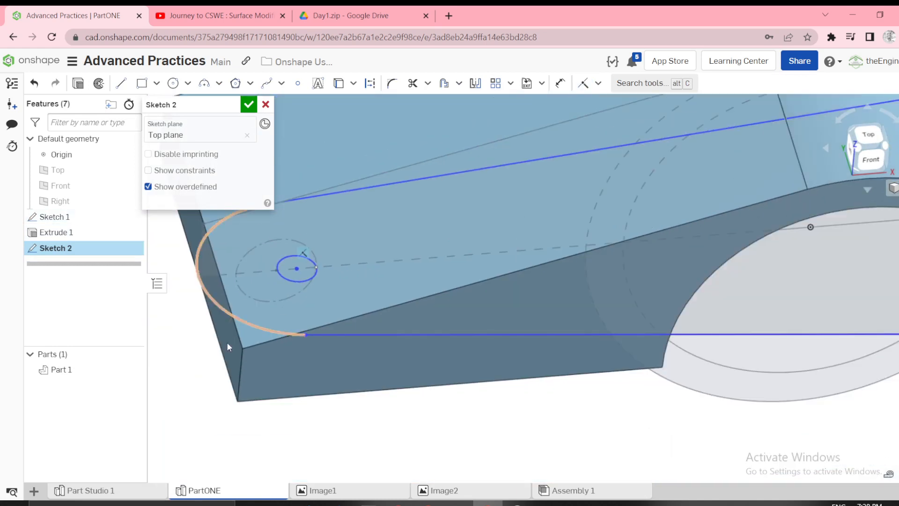
Make the small circle's centre coincident with the centre of Sketch 1's construction circle.
{"action": "scroll", "coordinate": [267, 380], "scroll_direction": "down", "scroll_amount": 2}
{"action": "right_click_drag", "start_coordinate": [333, 382], "coordinate": [320, 360]}
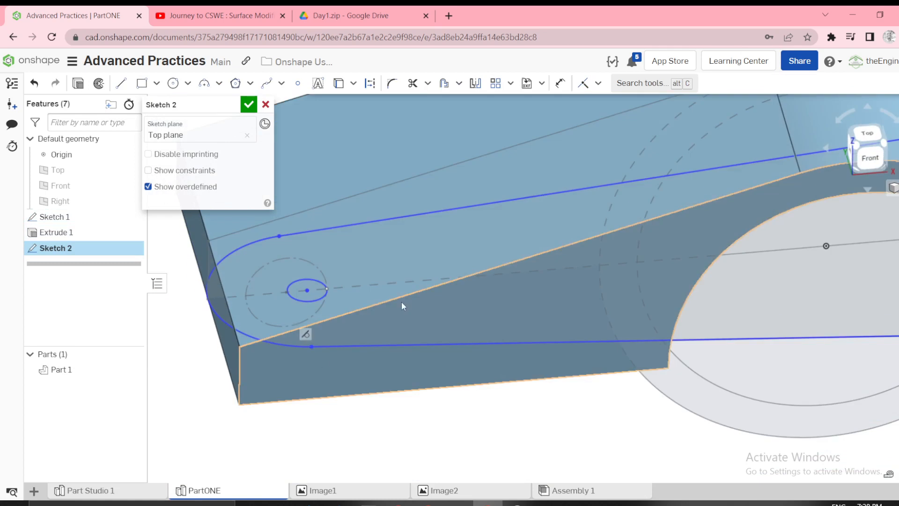
{"action": "key", "text": "n"}
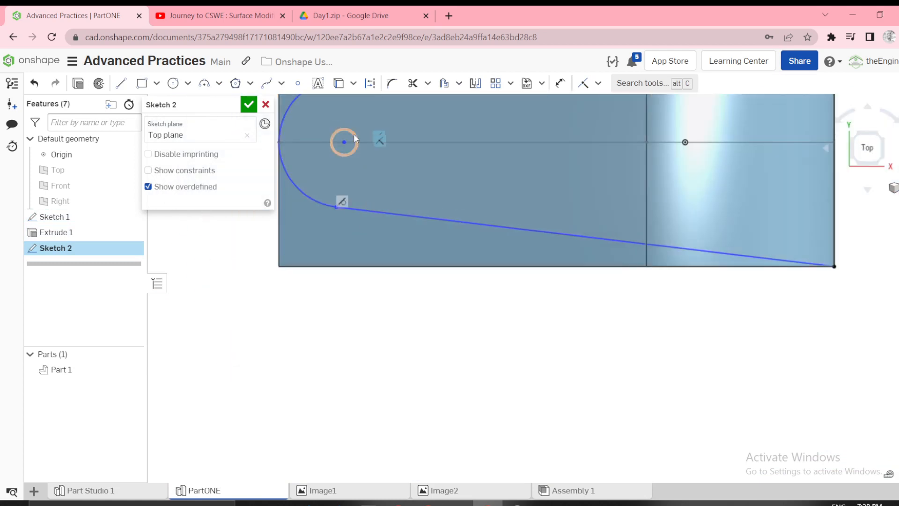
{"action": "scroll", "coordinate": [330, 140], "scroll_direction": "up", "scroll_amount": 3}
{"action": "left_click_drag", "start_coordinate": [330, 154], "coordinate": [299, 179]}
{"action": "right_click_drag", "start_coordinate": [320, 201], "coordinate": [325, 188]}
{"action": "scroll", "coordinate": [326, 201], "scroll_direction": "down", "scroll_amount": 3}
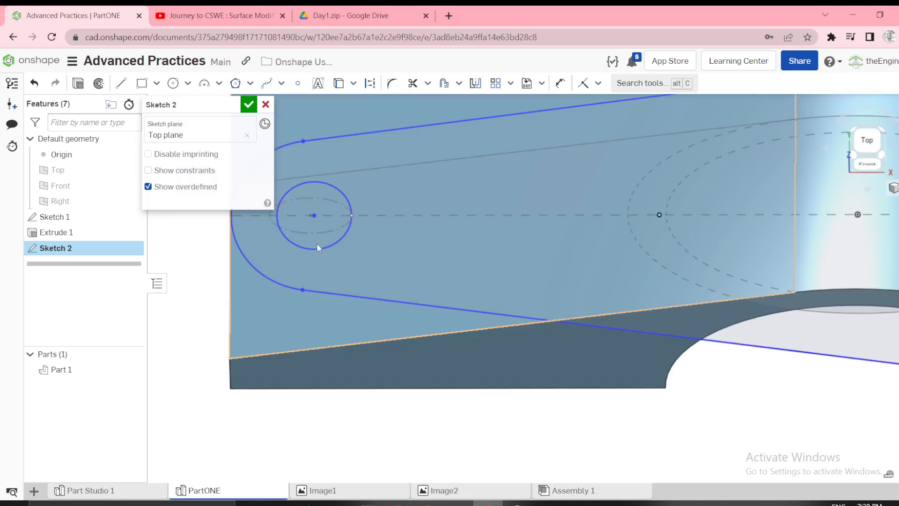
{"action": "scroll", "coordinate": [302, 230], "scroll_direction": "up", "scroll_amount": 5}
{"action": "left_click", "coordinate": [327, 196]}
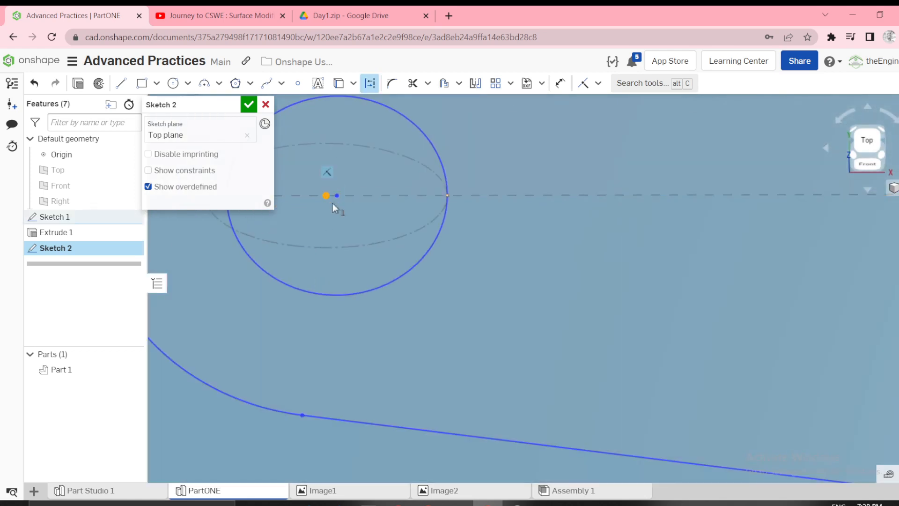
{"action": "left_click", "coordinate": [337, 195]}
{"action": "key", "text": "i"}
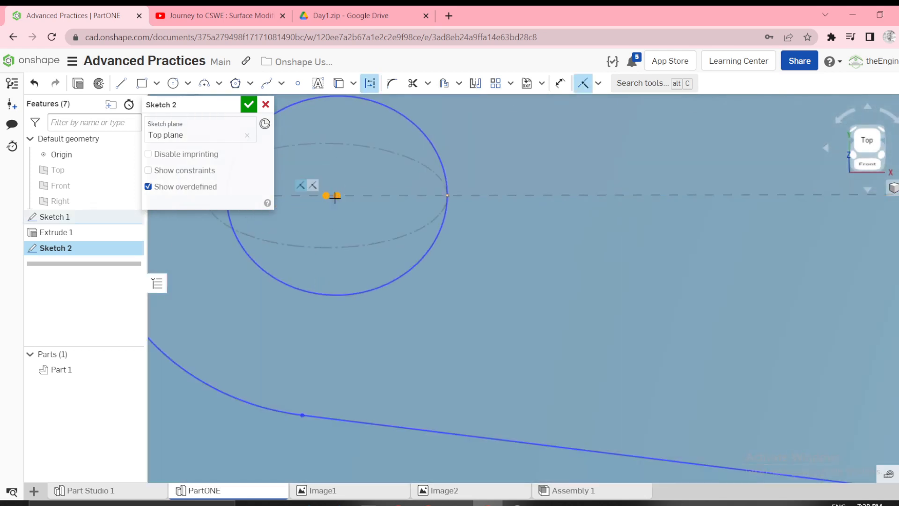
{"action": "scroll", "coordinate": [380, 226], "scroll_direction": "down", "scroll_amount": 5}
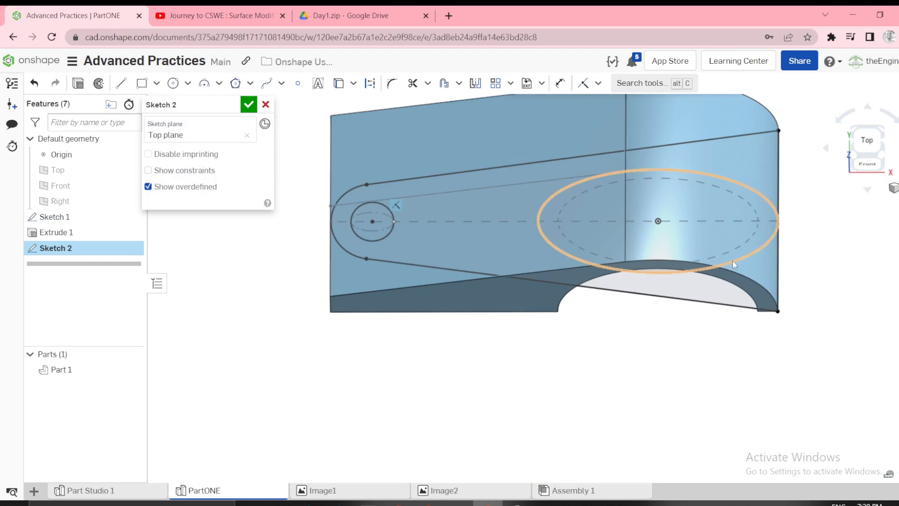
Extrude the tapered outline of Sketch 2 around its hole symmetrically to 134 mm as a new part.
{"action": "right_click_drag", "start_coordinate": [463, 299], "coordinate": [502, 338]}
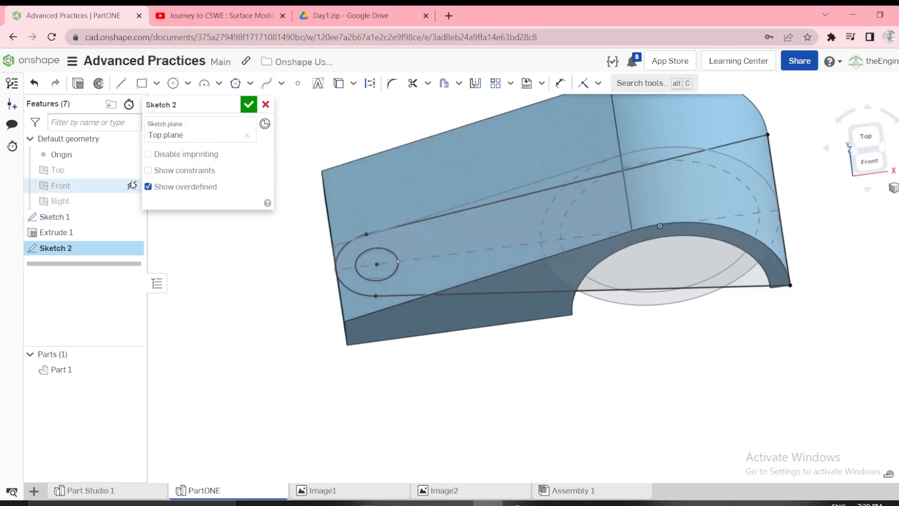
{"action": "left_click", "coordinate": [78, 84]}
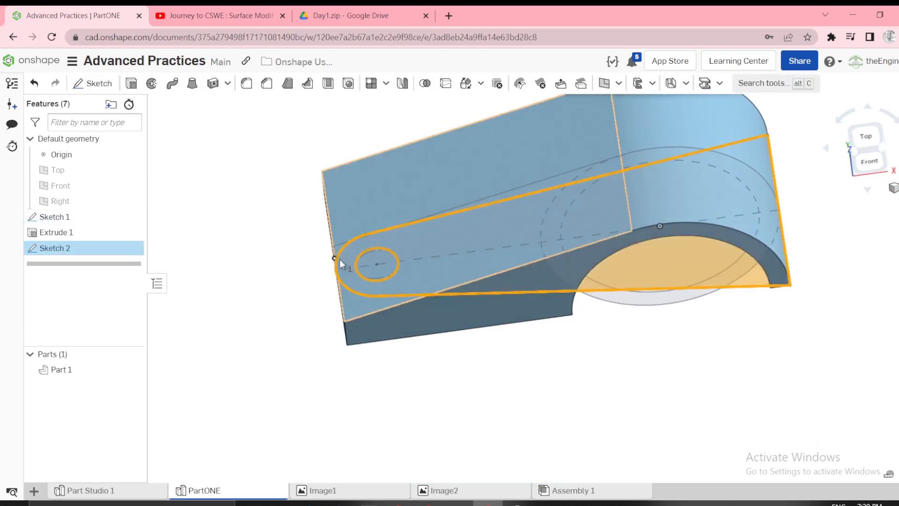
{"action": "scroll", "coordinate": [338, 260], "scroll_direction": "down", "scroll_amount": 3}
{"action": "right_click_drag", "start_coordinate": [337, 277], "coordinate": [347, 265]}
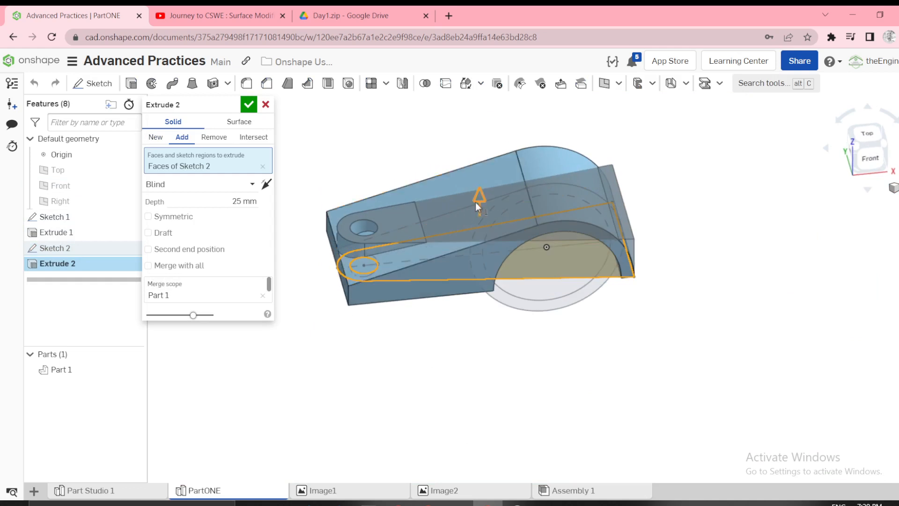
{"action": "left_click_drag", "start_coordinate": [478, 196], "coordinate": [480, 141]}
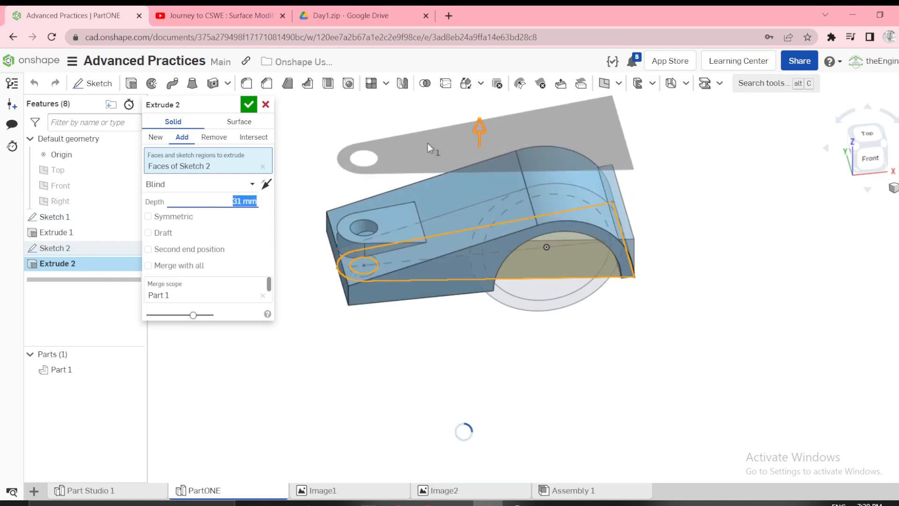
{"action": "left_click", "coordinate": [148, 217]}
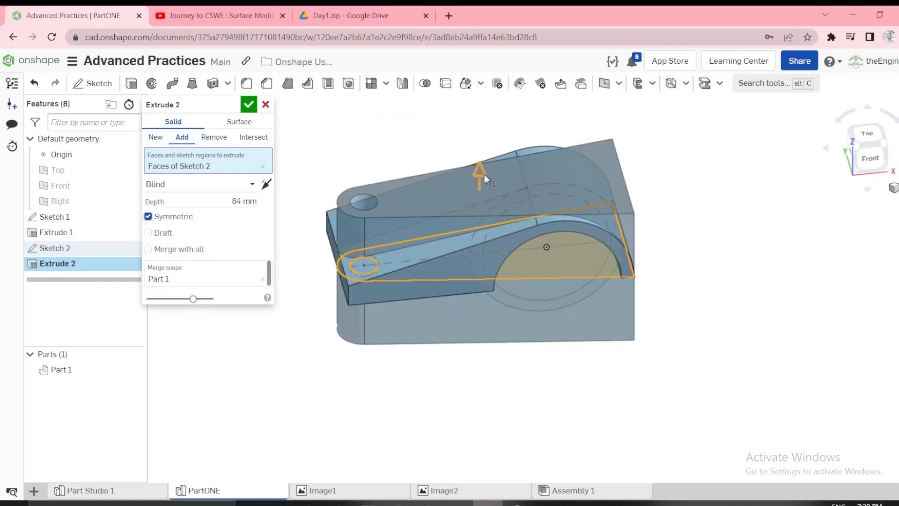
{"action": "left_click_drag", "start_coordinate": [484, 174], "coordinate": [479, 136]}
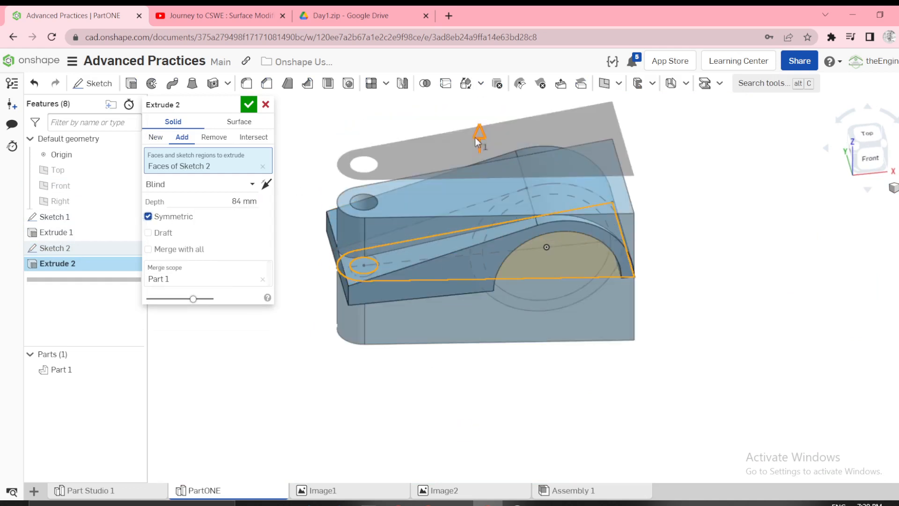
{"action": "left_click", "coordinate": [154, 138]}
{"action": "left_click", "coordinate": [248, 105]}
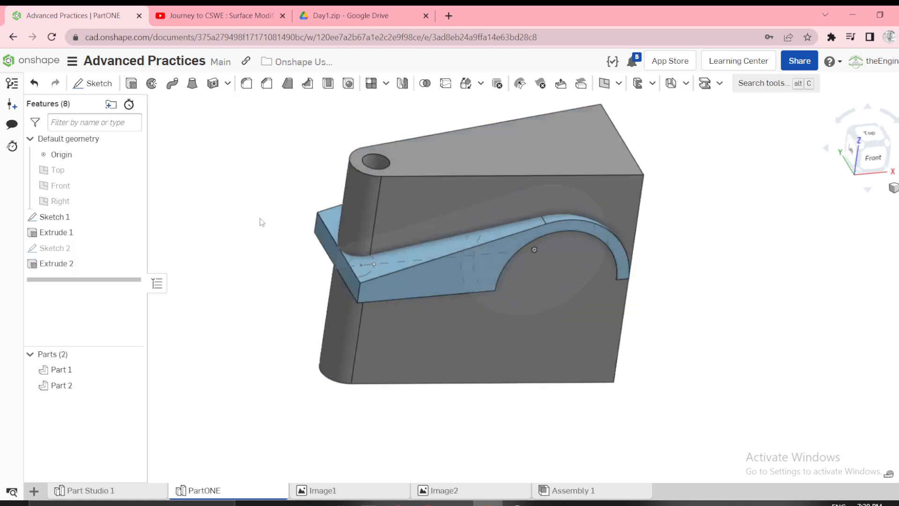
Intersect Part 2 with Part 1 using a Boolean, without keeping the tools.
{"action": "right_click_drag", "start_coordinate": [262, 223], "coordinate": [235, 242]}
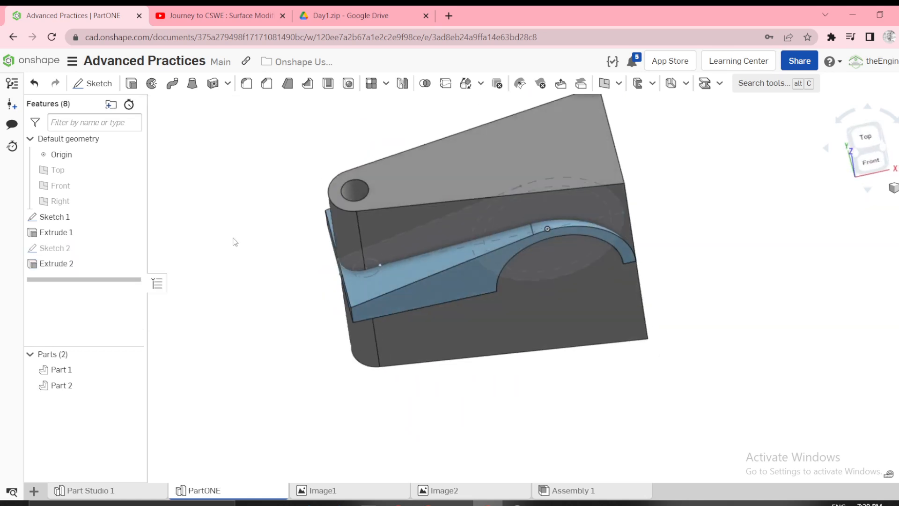
{"action": "left_click", "coordinate": [425, 84]}
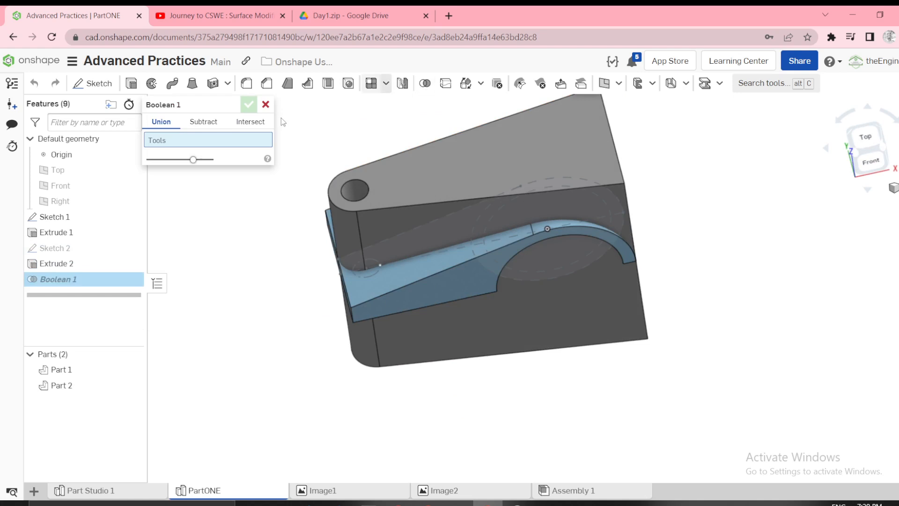
{"action": "left_click", "coordinate": [237, 127]}
{"action": "left_click", "coordinate": [370, 192]}
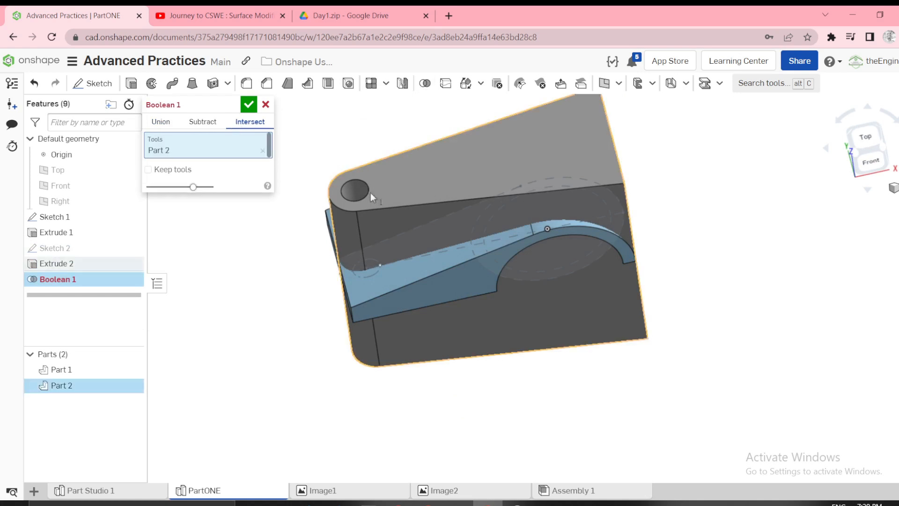
{"action": "left_click", "coordinate": [381, 289]}
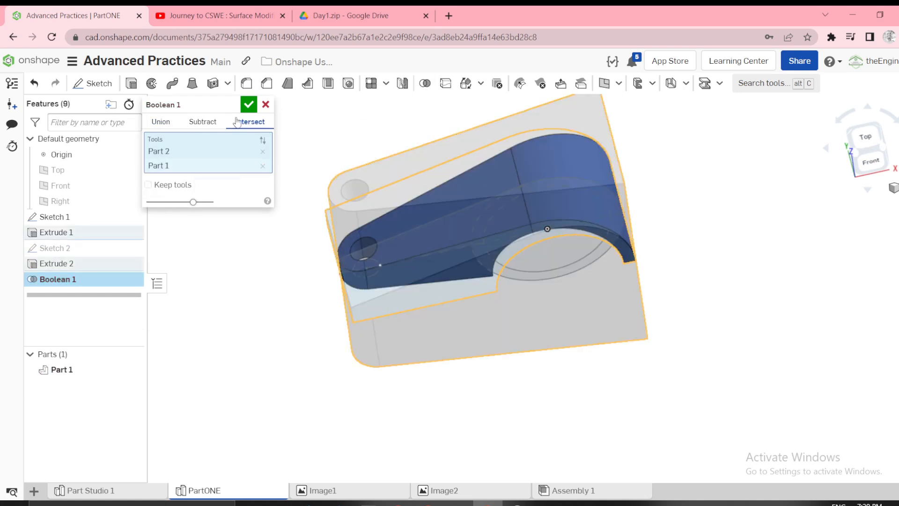
{"action": "left_click", "coordinate": [248, 105]}
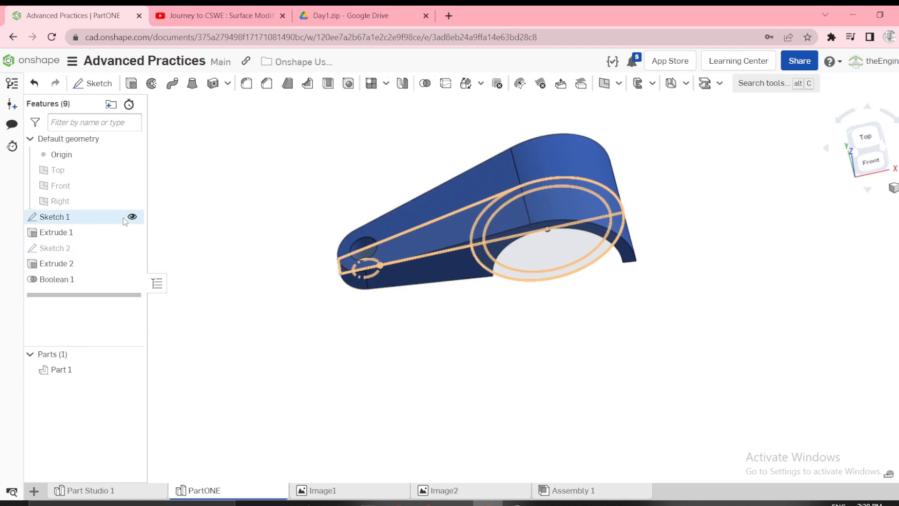
Hide Sketch 1 and orient the lever part to its front view.
{"action": "left_click", "coordinate": [132, 220]}
{"action": "right_click_drag", "start_coordinate": [318, 244], "coordinate": [314, 220]}
{"action": "left_click", "coordinate": [863, 157]}
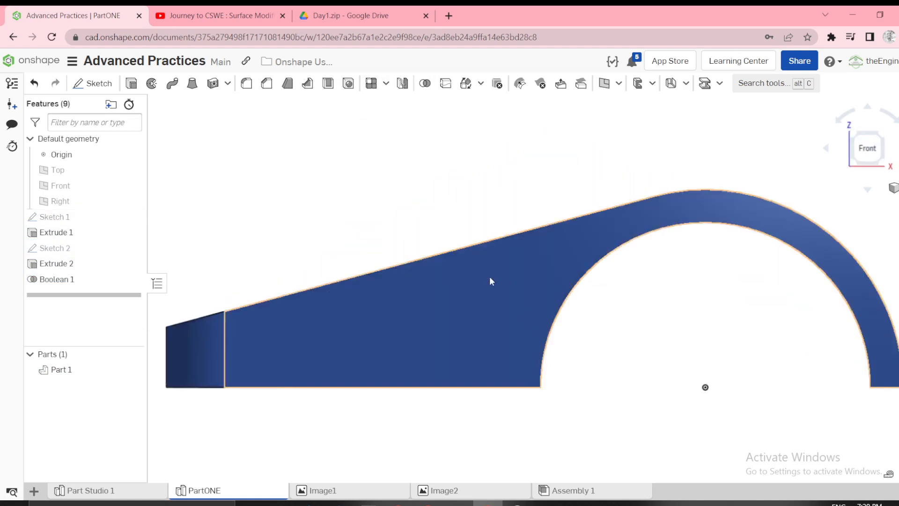
Inspect the lever part from several sides and compare it with the section and pocket details in the Image1 reference drawing.
{"action": "right_click_drag", "start_coordinate": [641, 181], "coordinate": [656, 220]}
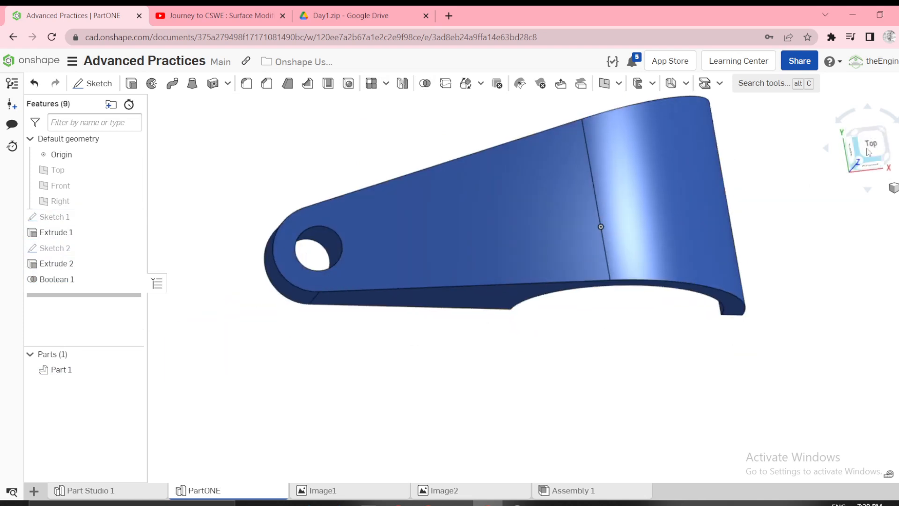
{"action": "left_click", "coordinate": [866, 148]}
{"action": "scroll", "coordinate": [572, 280], "scroll_direction": "down", "scroll_amount": 2}
{"action": "right_click_drag", "start_coordinate": [461, 291], "coordinate": [501, 250]}
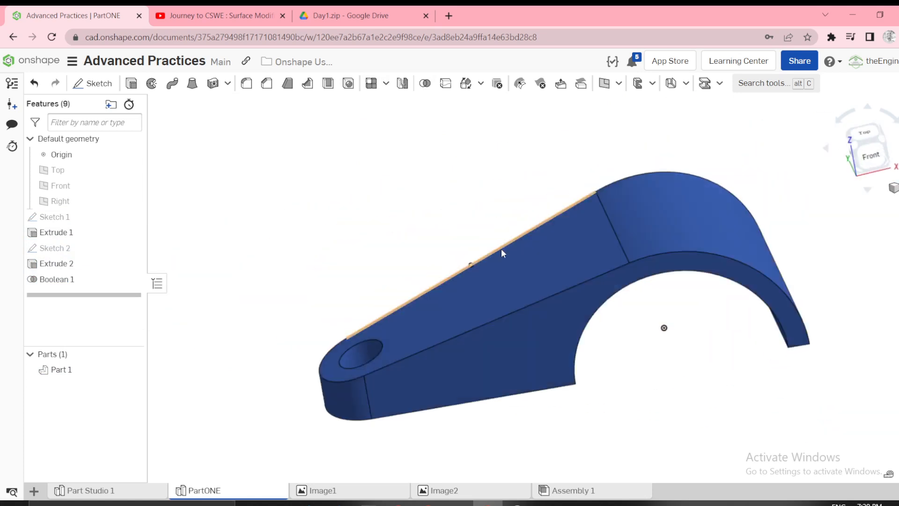
{"action": "scroll", "coordinate": [501, 250], "scroll_direction": "down", "scroll_amount": 3}
{"action": "left_click", "coordinate": [333, 493]}
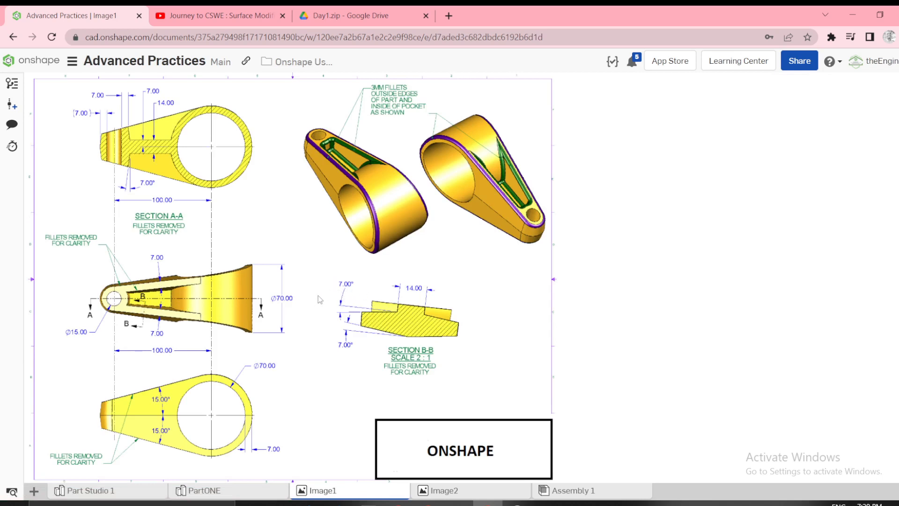
{"action": "left_click", "coordinate": [206, 490]}
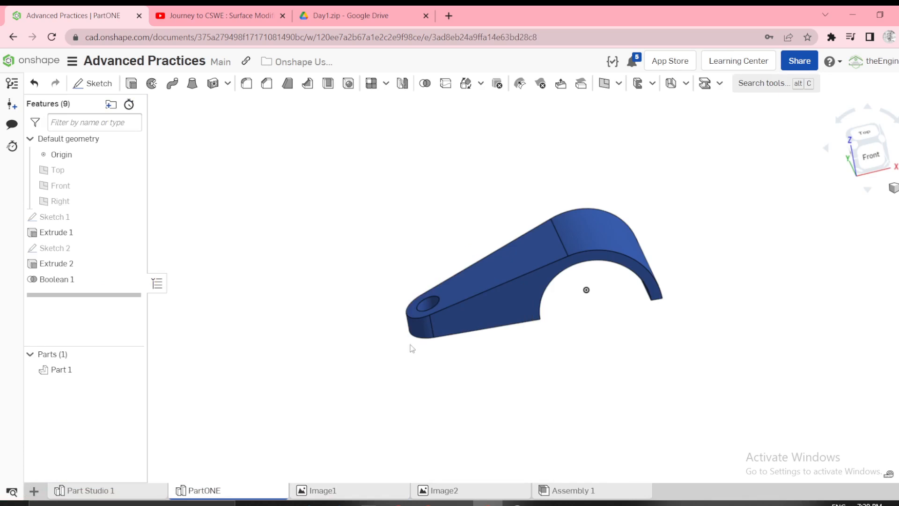
{"action": "right_click_drag", "start_coordinate": [397, 325], "coordinate": [473, 257]}
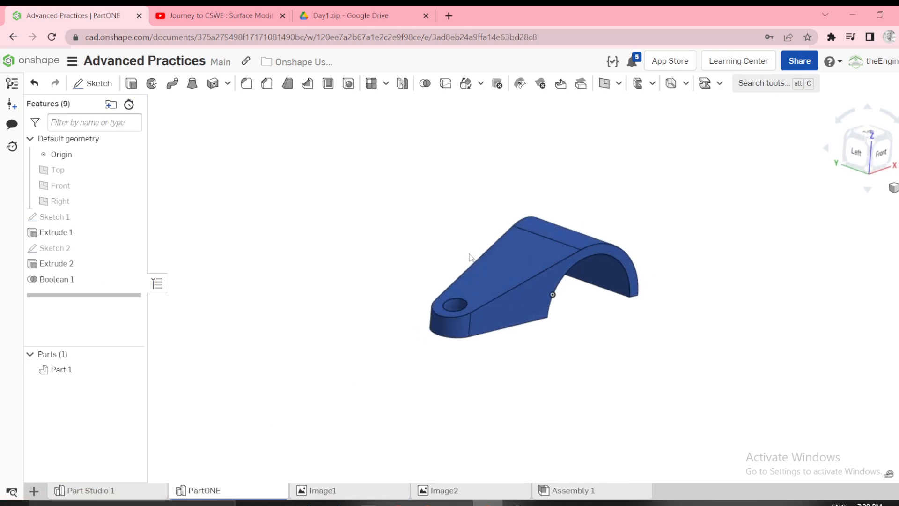
{"action": "left_click", "coordinate": [328, 490]}
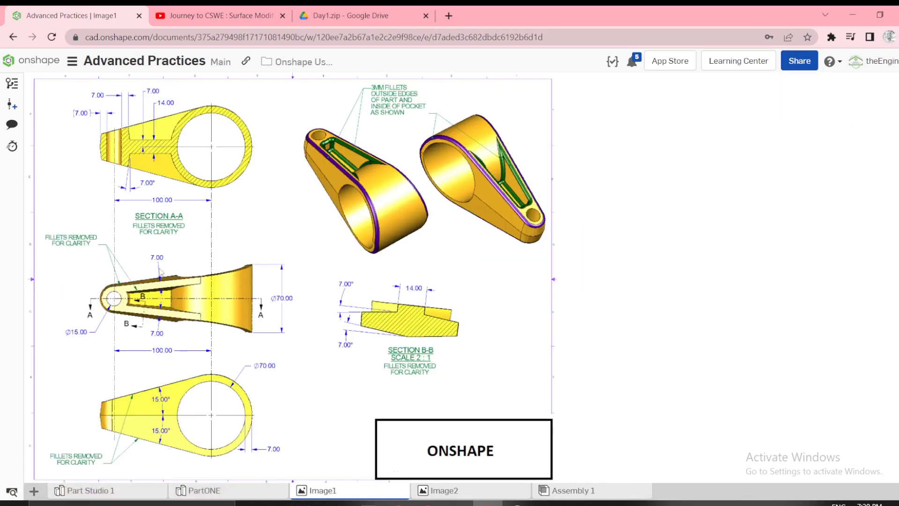
{"action": "left_click", "coordinate": [196, 494]}
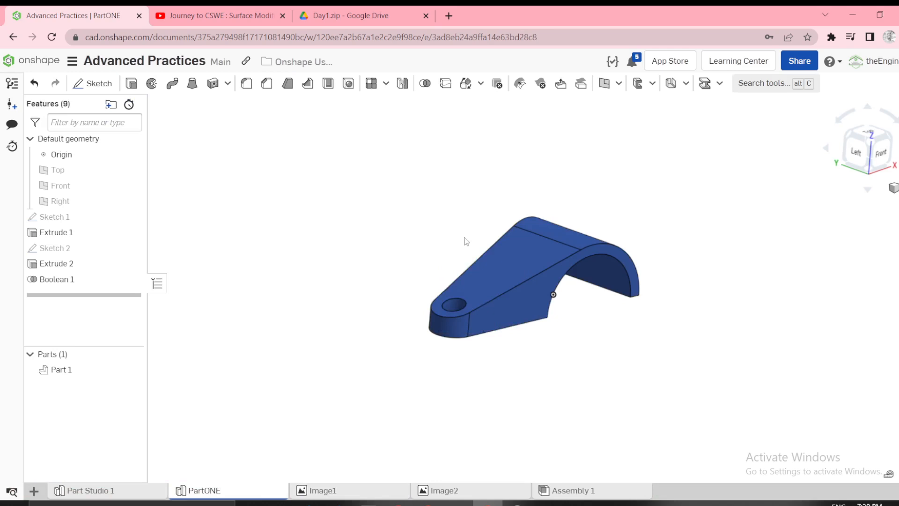
Shell the lever part with a 7 mm thickness, removing its sloped upper face.
{"action": "left_click", "coordinate": [327, 84]}
{"action": "left_click", "coordinate": [244, 160]}
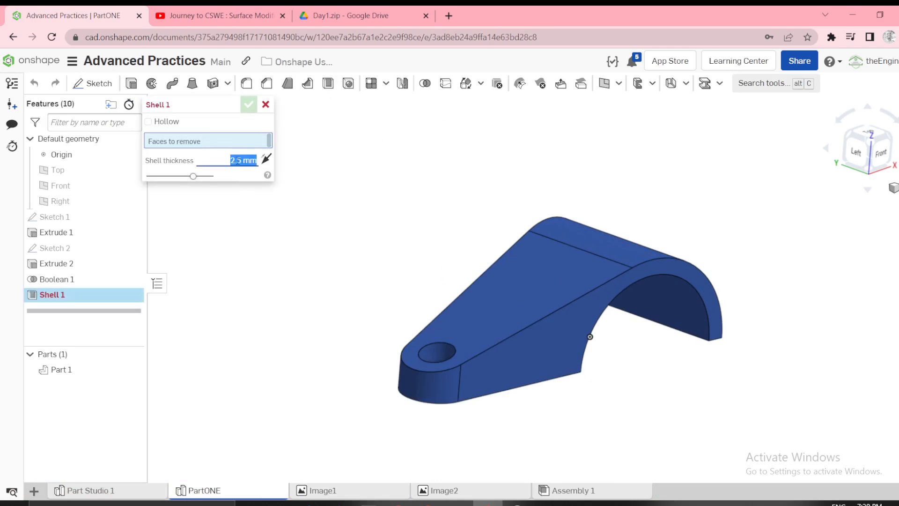
{"action": "type", "text": "7"}
{"action": "left_click", "coordinate": [519, 303]}
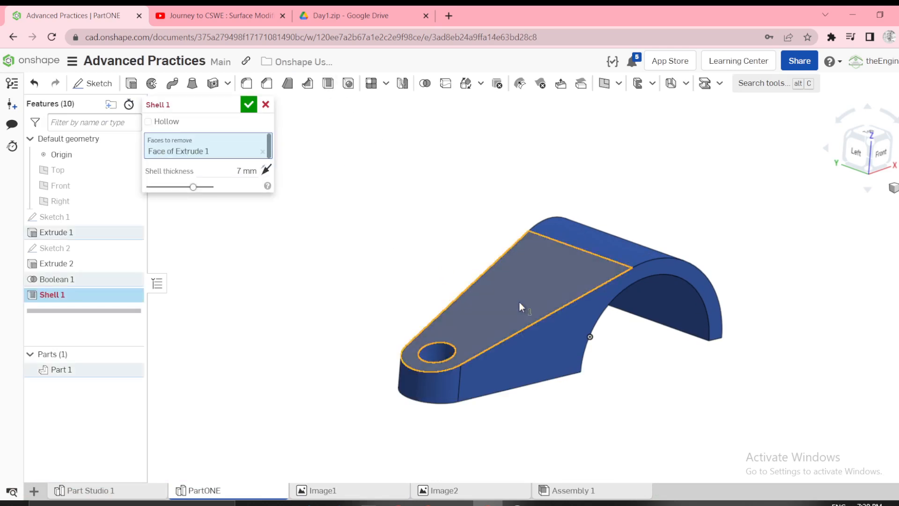
{"action": "left_click", "coordinate": [248, 104]}
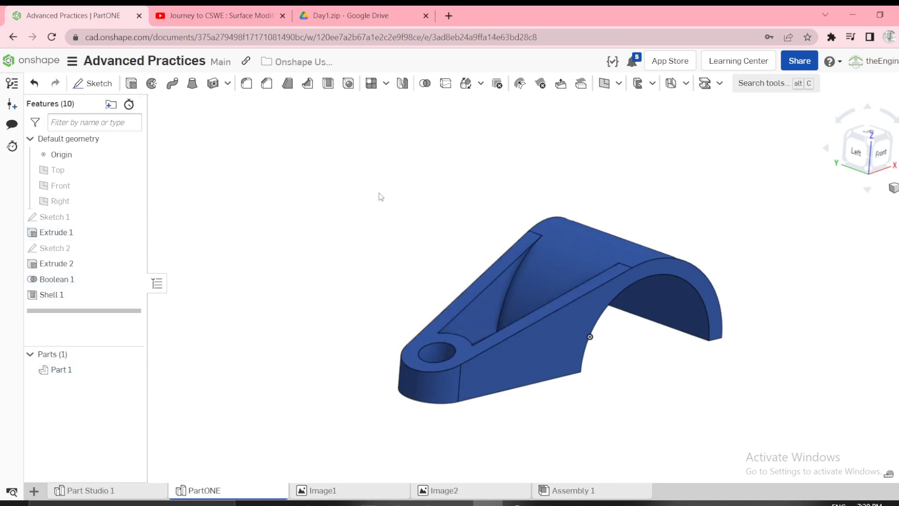
{"action": "mouse_move", "coordinate": [377, 197]}
{"action": "right_mouse_down"}
{"action": "mouse_move", "coordinate": [368, 261]}
{"action": "mouse_move", "coordinate": [338, 200]}
{"action": "mouse_move", "coordinate": [384, 174]}
{"action": "mouse_move", "coordinate": [403, 207]}
{"action": "mouse_move", "coordinate": [413, 189]}
{"action": "mouse_move", "coordinate": [393, 189]}
{"action": "right_mouse_up"}
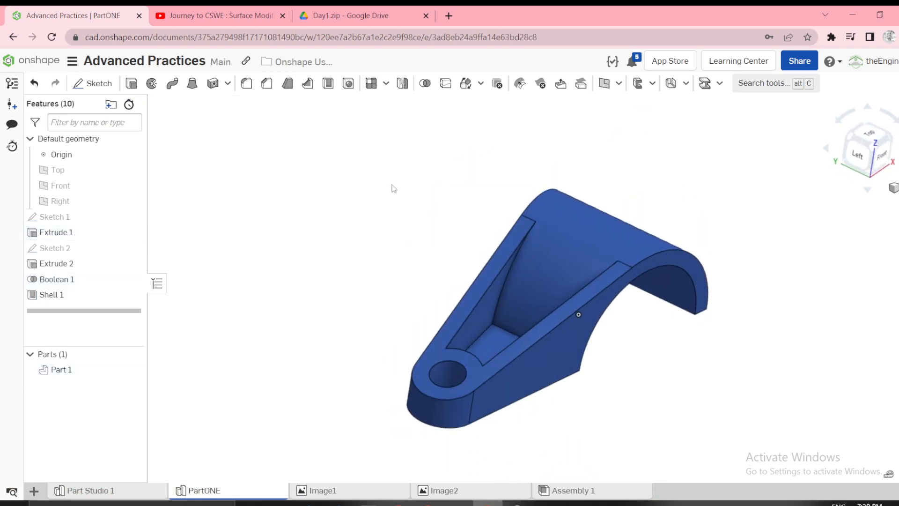
Suppress the Shell 1 feature.
{"action": "right_click", "coordinate": [71, 293]}
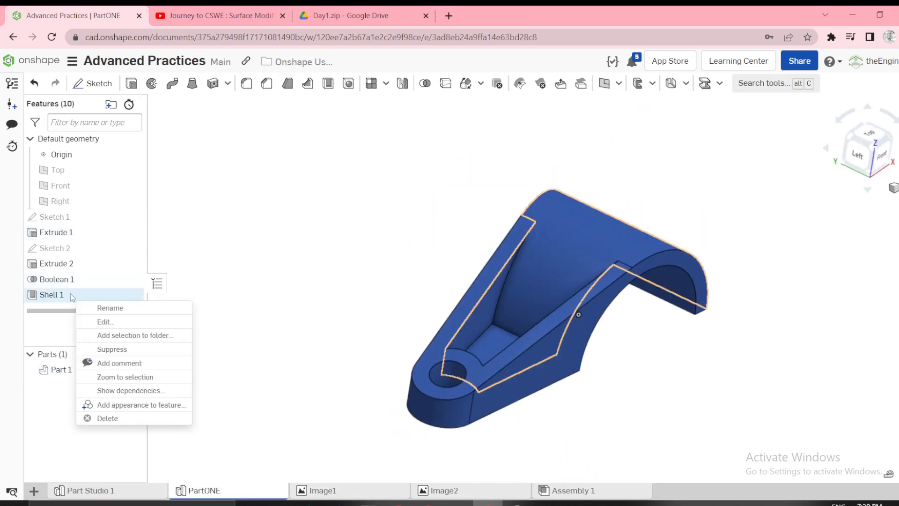
{"action": "left_click", "coordinate": [108, 349]}
Offset the flat underside and curved bore faces 7 mm into the lever as a surface, and hide Part 1.
{"action": "right_click_drag", "start_coordinate": [374, 317], "coordinate": [459, 322]}
{"action": "scroll", "coordinate": [514, 297], "scroll_direction": "up", "scroll_amount": 3}
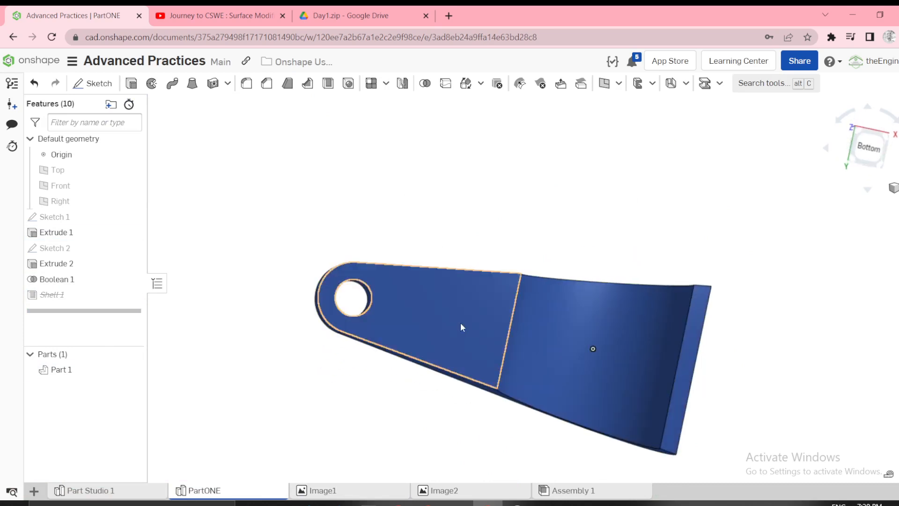
{"action": "left_click", "coordinate": [571, 326]}
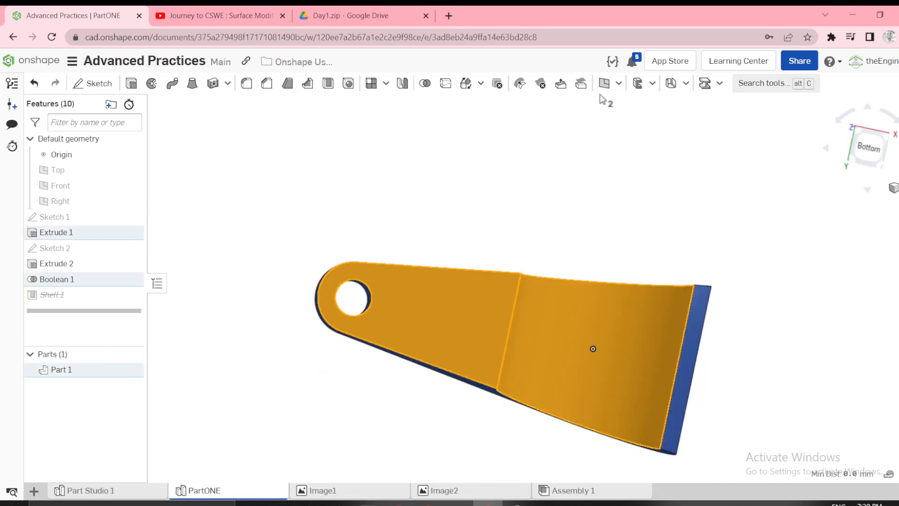
{"action": "left_click", "coordinate": [618, 91]}
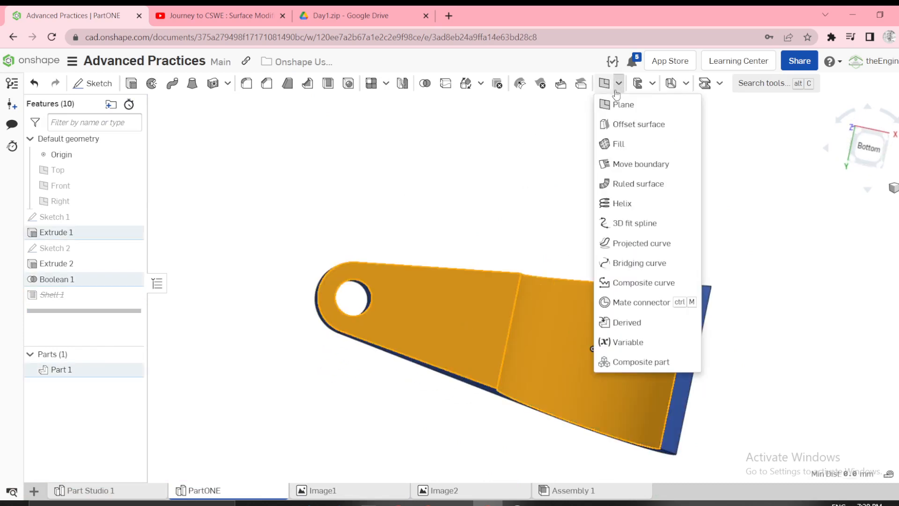
{"action": "left_click", "coordinate": [623, 124]}
{"action": "right_click_drag", "start_coordinate": [428, 144], "coordinate": [406, 207]}
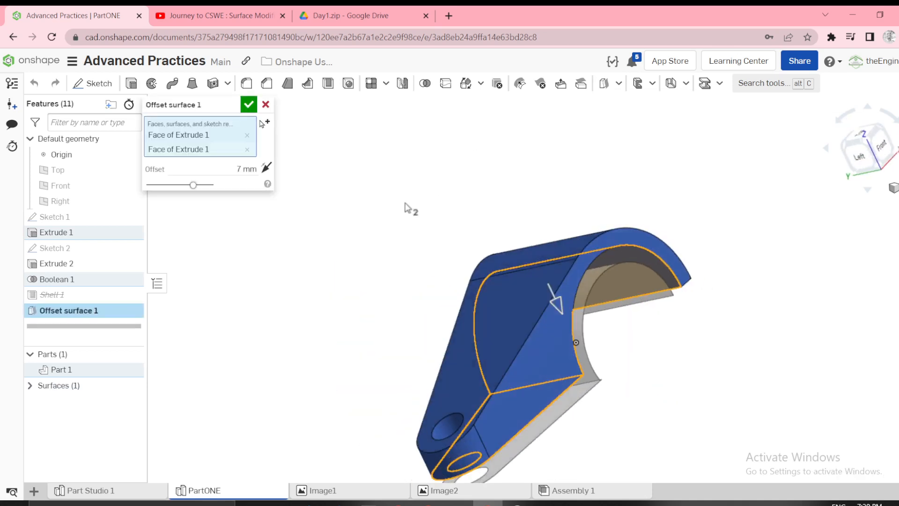
{"action": "left_click", "coordinate": [266, 168]}
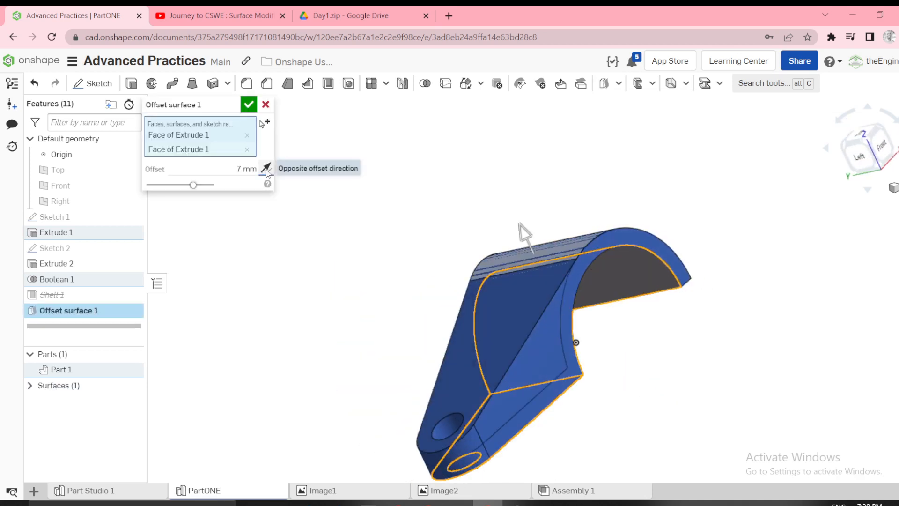
{"action": "left_click", "coordinate": [248, 105]}
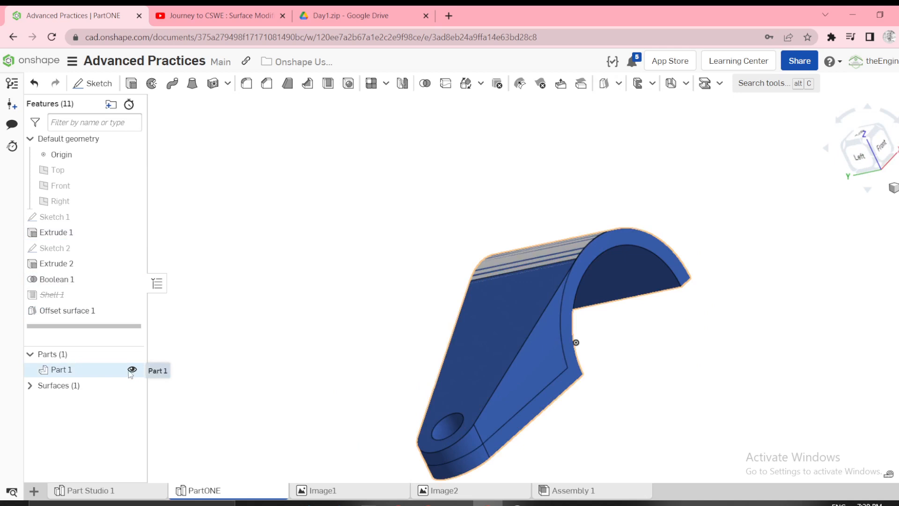
{"action": "left_click", "coordinate": [132, 370]}
{"action": "right_click_drag", "start_coordinate": [301, 367], "coordinate": [327, 355]}
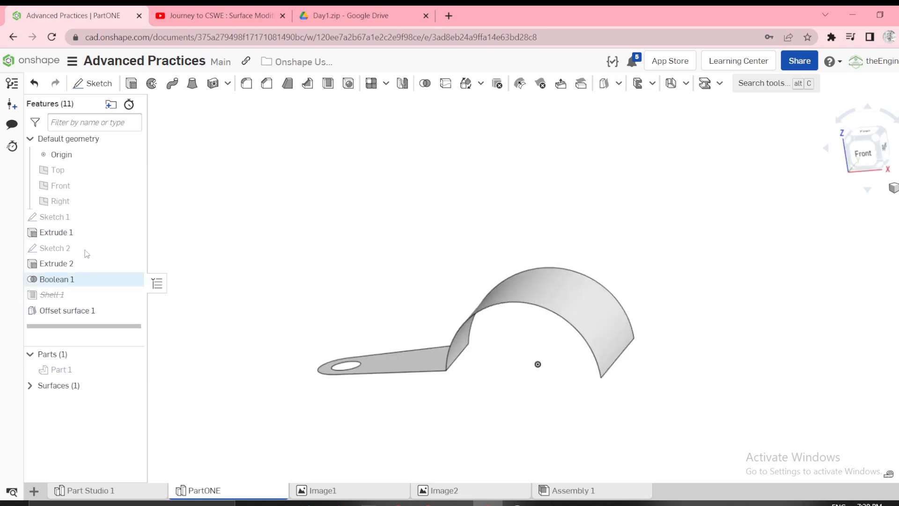
Create a plane offset about 92 mm above the Top plane.
{"action": "left_click", "coordinate": [56, 170]}
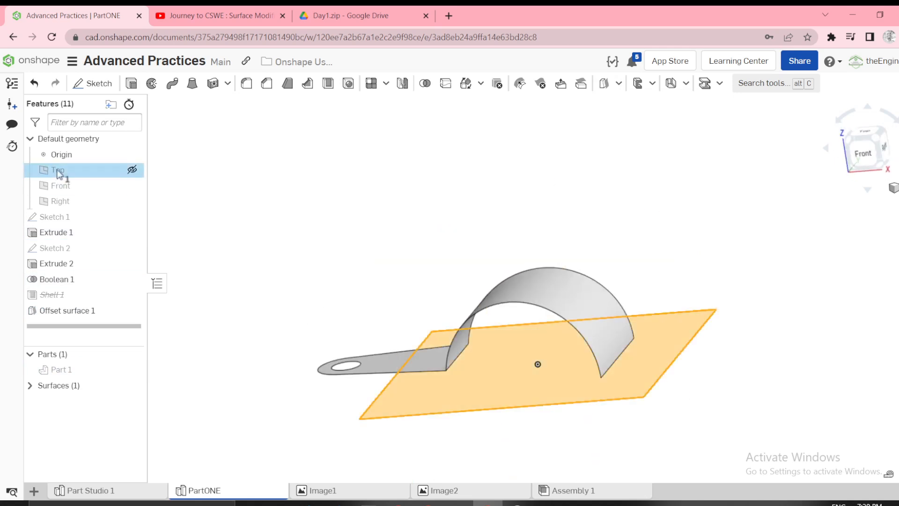
{"action": "left_click", "coordinate": [618, 83]}
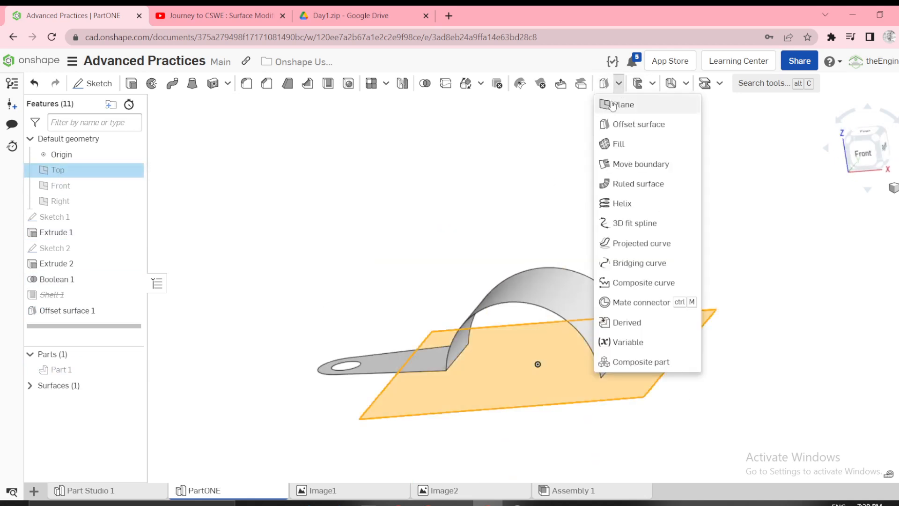
{"action": "left_click", "coordinate": [615, 103]}
{"action": "scroll", "coordinate": [576, 201], "scroll_direction": "down", "scroll_amount": 3}
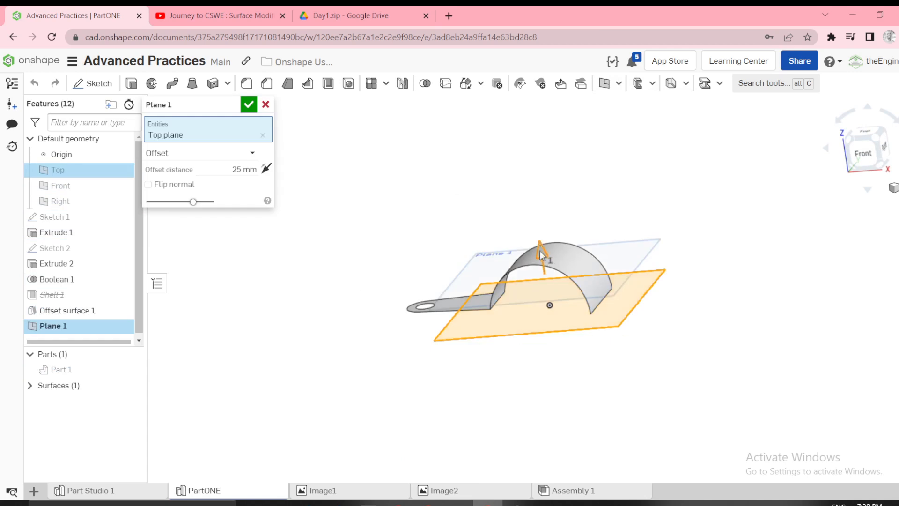
{"action": "left_click_drag", "start_coordinate": [542, 253], "coordinate": [539, 171]}
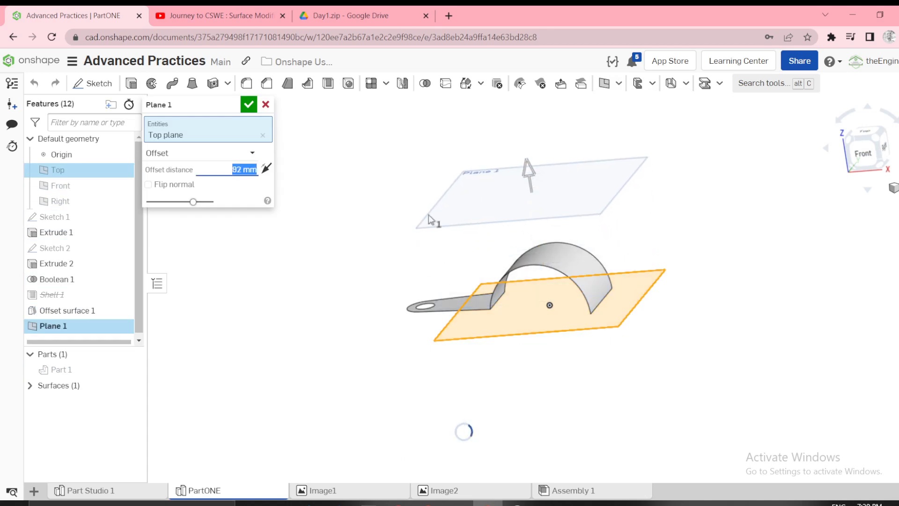
{"action": "left_click", "coordinate": [249, 104]}
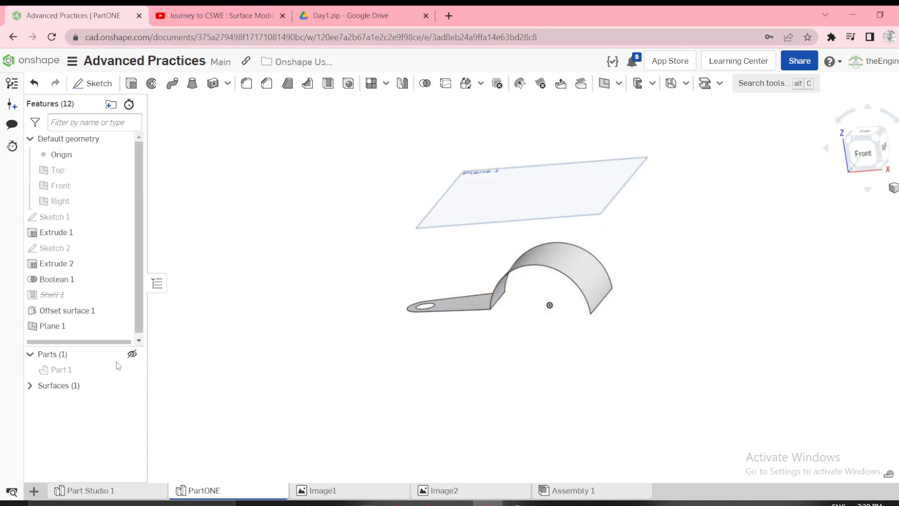
Start a sketch on Plane 1 viewed straight on, with Part 1 shown and the offset surface hidden.
{"action": "left_click", "coordinate": [132, 369]}
{"action": "left_click", "coordinate": [447, 198]}
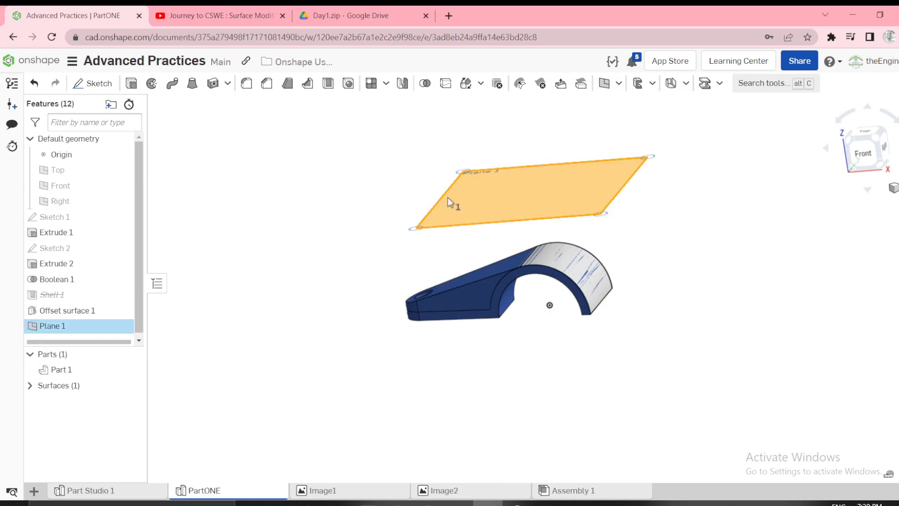
{"action": "key", "text": "s"}
{"action": "left_click", "coordinate": [475, 183]}
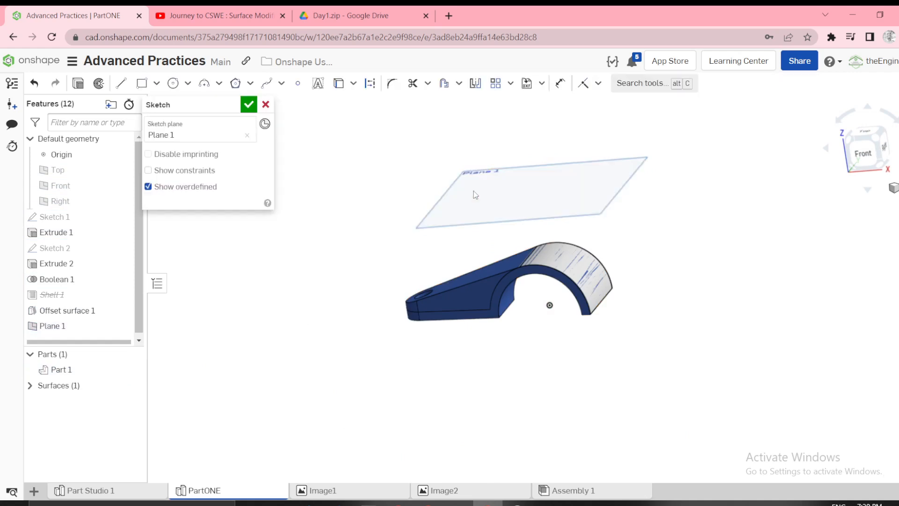
{"action": "key", "text": "n"}
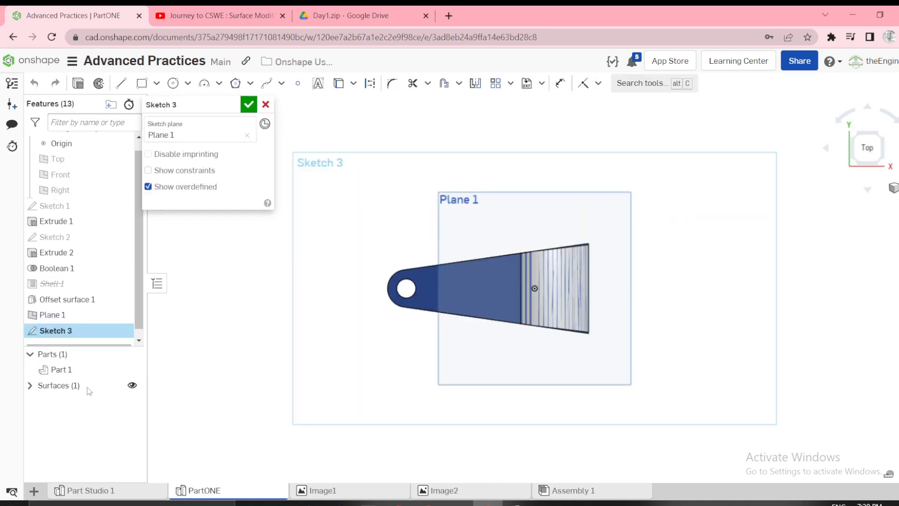
{"action": "left_click", "coordinate": [132, 384]}
{"action": "scroll", "coordinate": [479, 248], "scroll_direction": "up", "scroll_amount": 2}
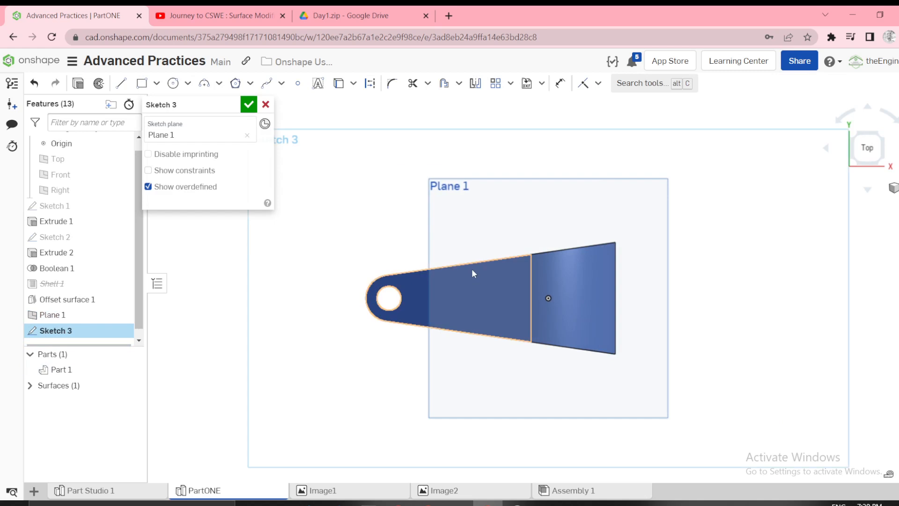
{"action": "key", "text": "o"}
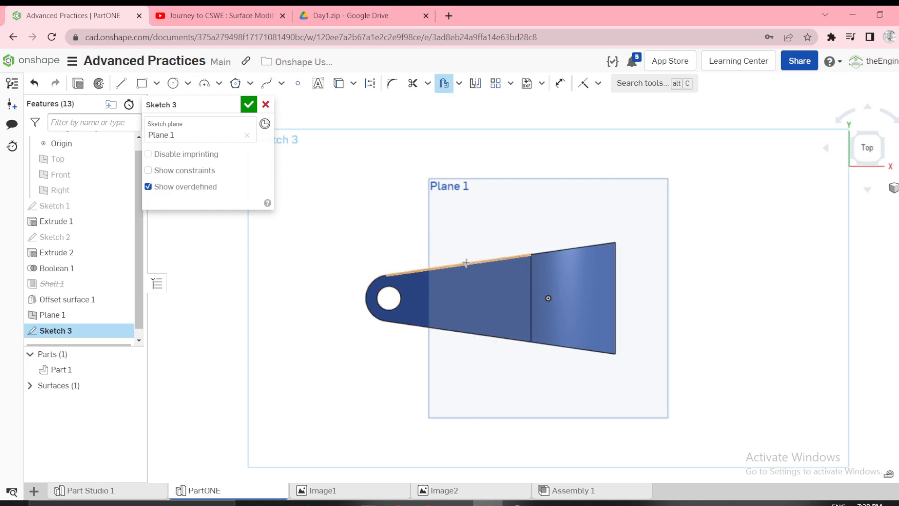
{"action": "left_click", "coordinate": [463, 263]}
{"action": "left_click", "coordinate": [454, 238]}
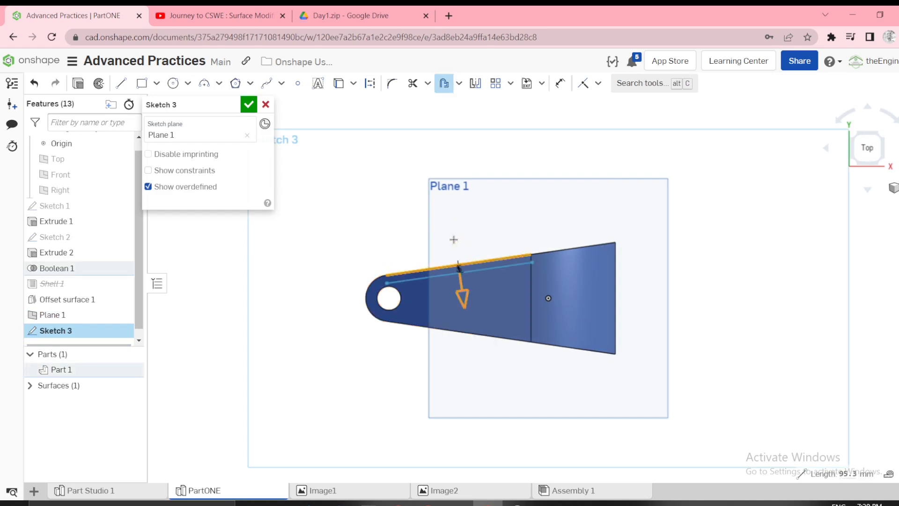
{"action": "left_click", "coordinate": [391, 310]}
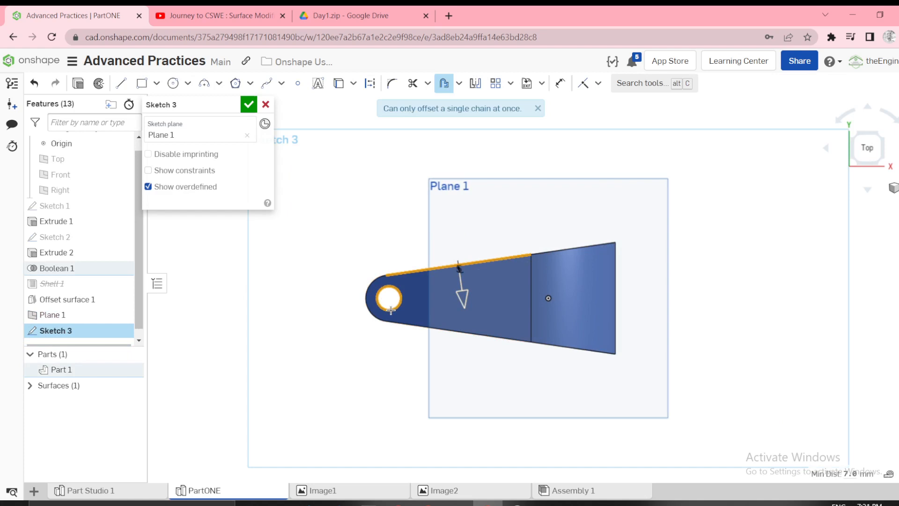
{"action": "left_click", "coordinate": [431, 330]}
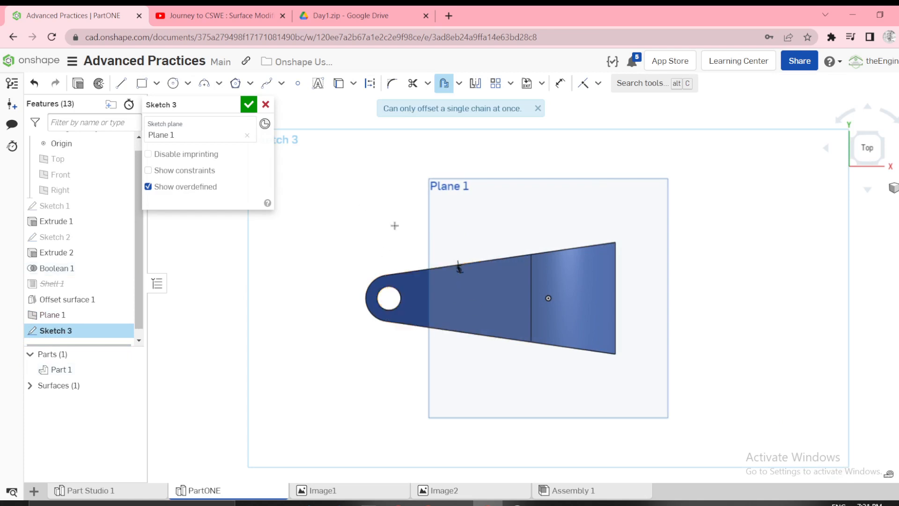
{"action": "scroll", "coordinate": [472, 290], "scroll_direction": "up", "scroll_amount": 3}
{"action": "left_click", "coordinate": [456, 235]}
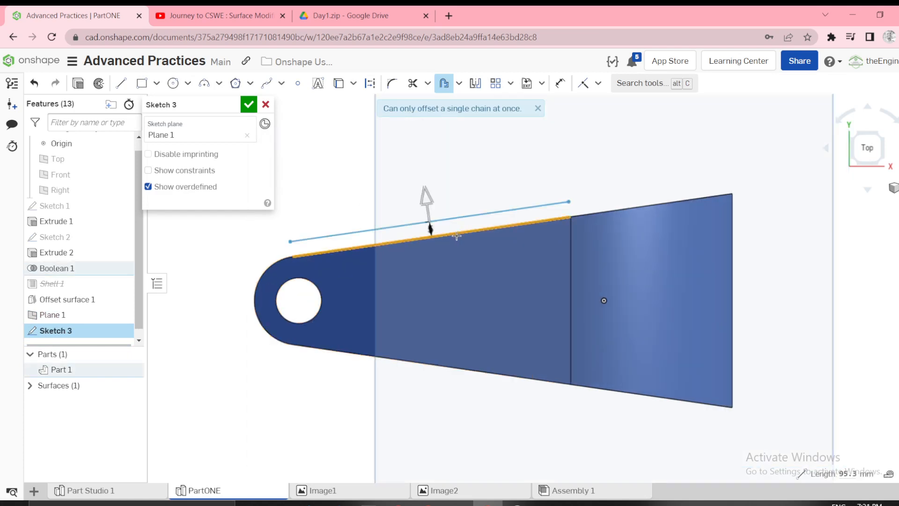
{"action": "left_click", "coordinate": [428, 198]}
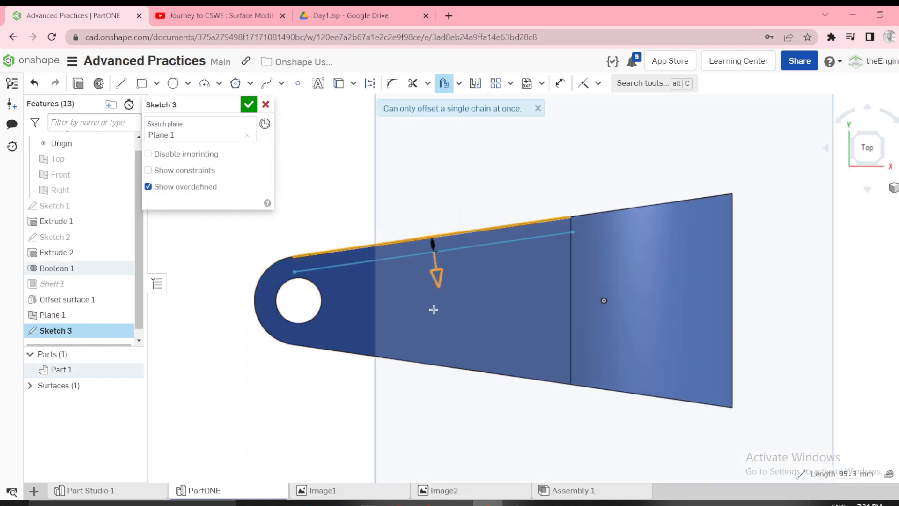
{"action": "left_click", "coordinate": [414, 361]}
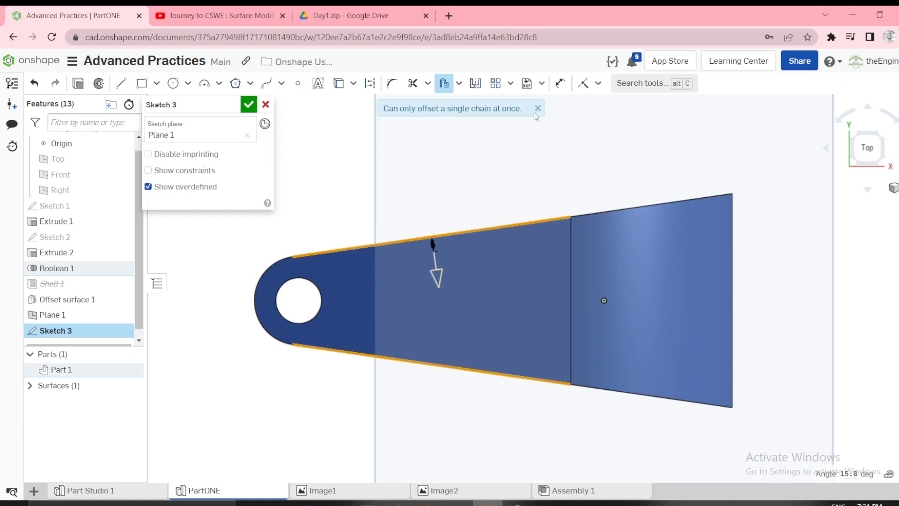
{"action": "left_click", "coordinate": [443, 85]}
{"action": "left_click", "coordinate": [443, 85]}
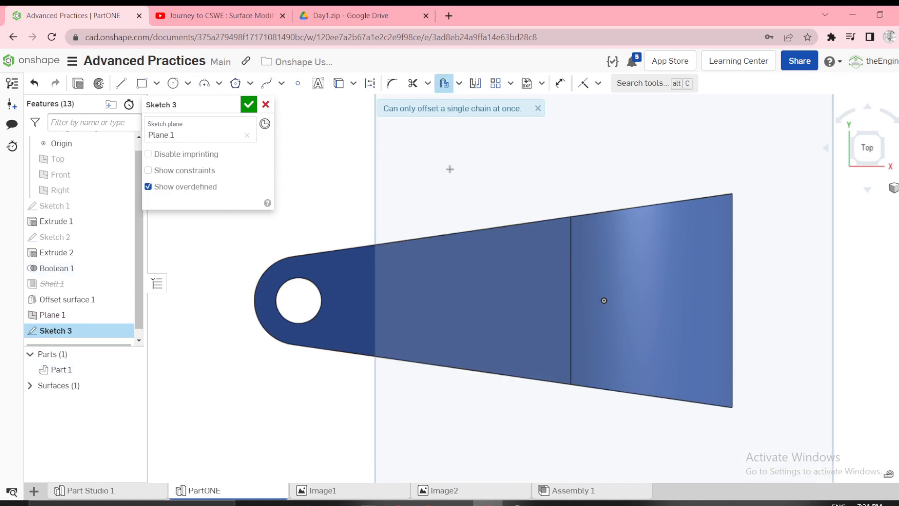
Offset the lever arm's two slanted outer edges 7 mm inward, one after the other.
{"action": "left_click", "coordinate": [429, 236]}
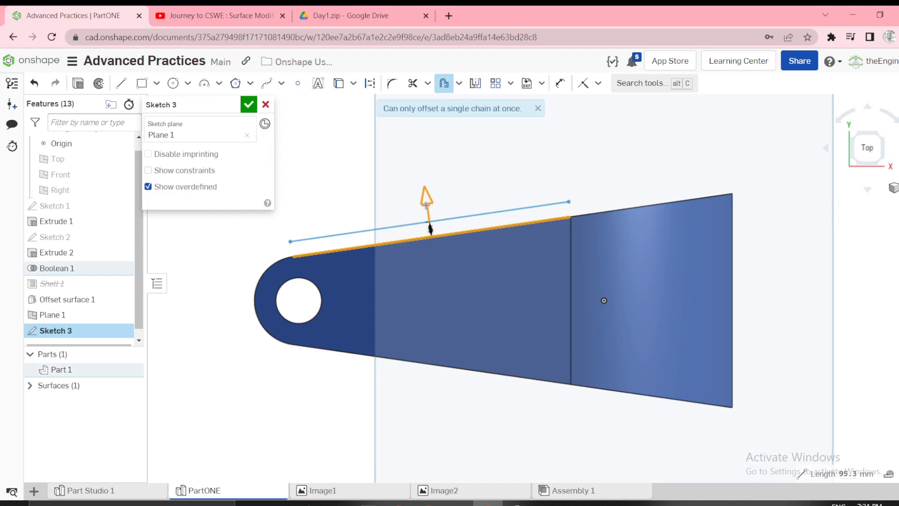
{"action": "left_click", "coordinate": [469, 296]}
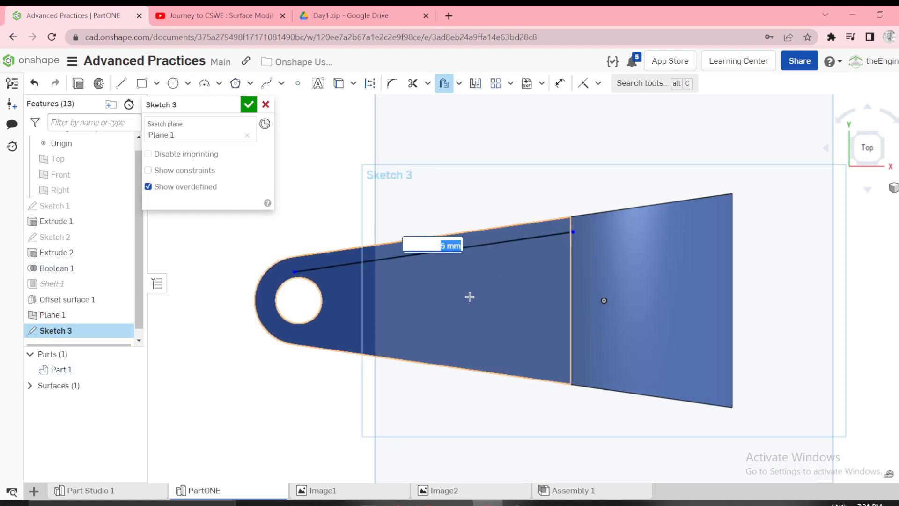
{"action": "key", "text": "Return"}
{"action": "left_click", "coordinate": [439, 366]}
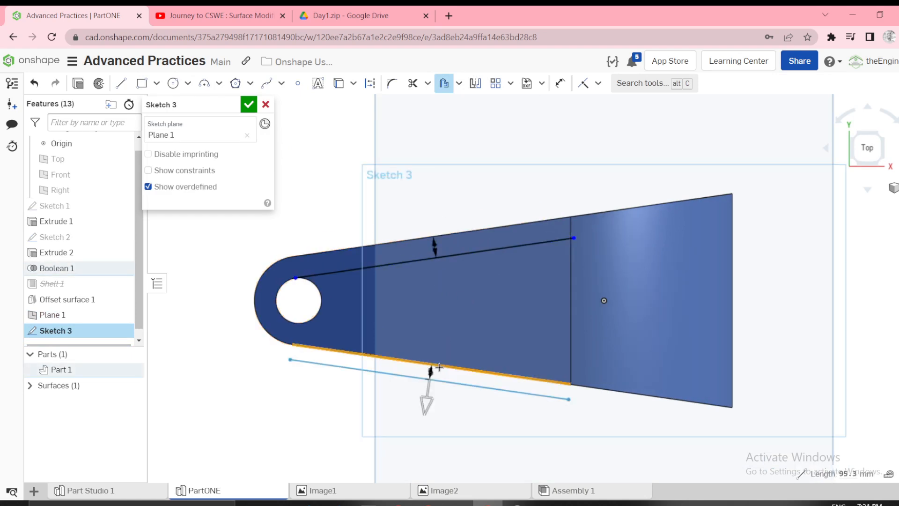
{"action": "left_click", "coordinate": [491, 321]}
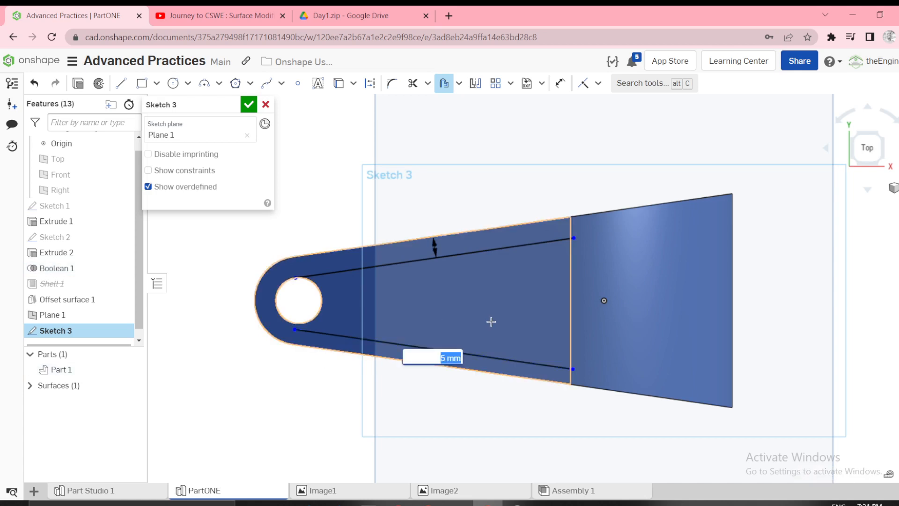
{"action": "key", "text": "Return"}
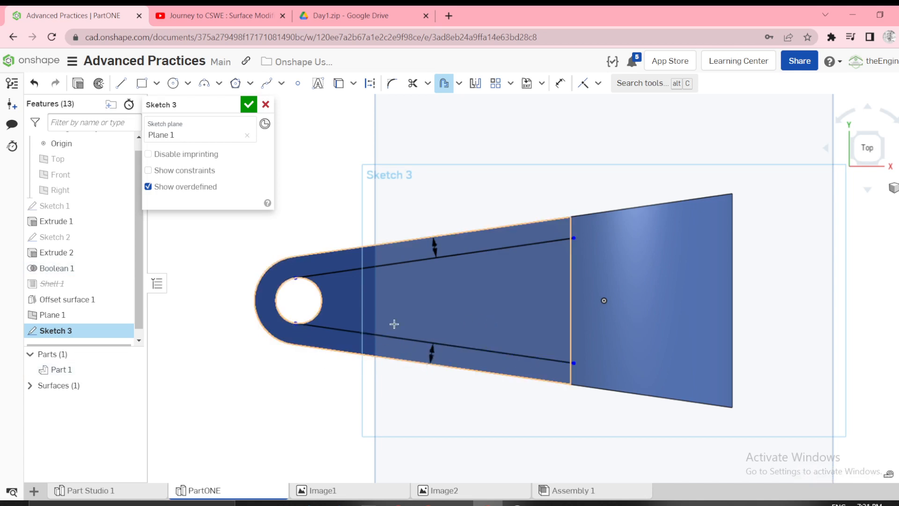
Offset the hole's edge 7 mm outward and trim the circle and lines to leave the pocket's concave end arc.
{"action": "left_click", "coordinate": [322, 290]}
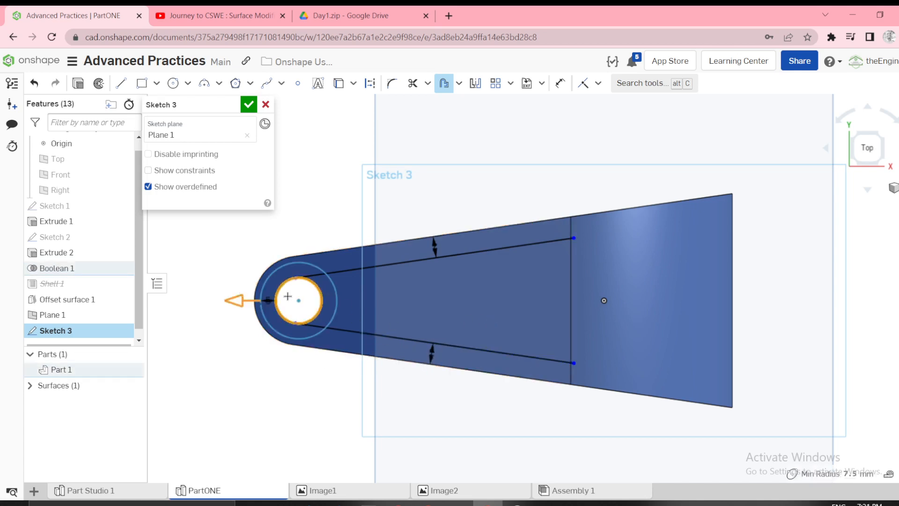
{"action": "left_click", "coordinate": [192, 312]}
{"action": "type", "text": "7"}
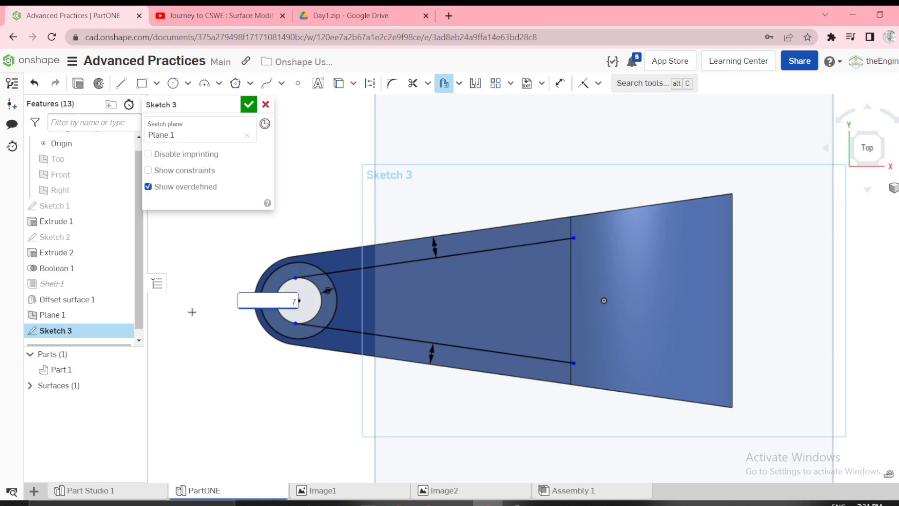
{"action": "key", "text": "Return"}
{"action": "scroll", "coordinate": [353, 305], "scroll_direction": "up", "scroll_amount": 2}
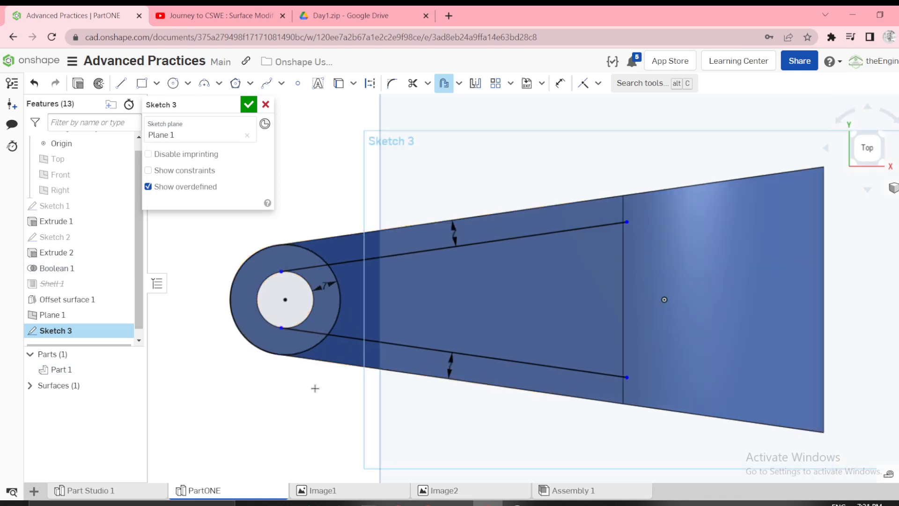
{"action": "key", "text": "m"}
{"action": "mouse_move", "coordinate": [332, 240]}
{"action": "left_mouse_down"}
{"action": "mouse_move", "coordinate": [300, 276]}
{"action": "mouse_move", "coordinate": [292, 328]}
{"action": "left_mouse_up"}
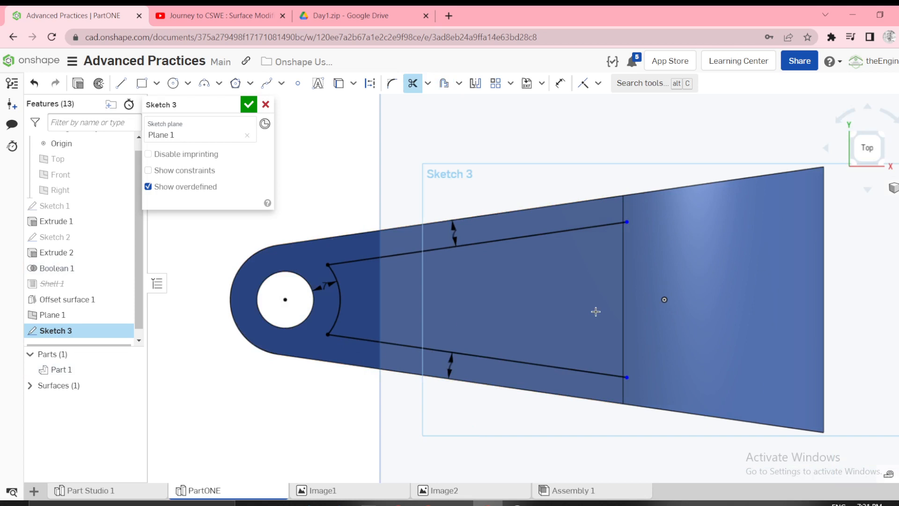
Draw a line across the arm near the curved section and make it coincident with the transition edge.
{"action": "key", "text": "l"}
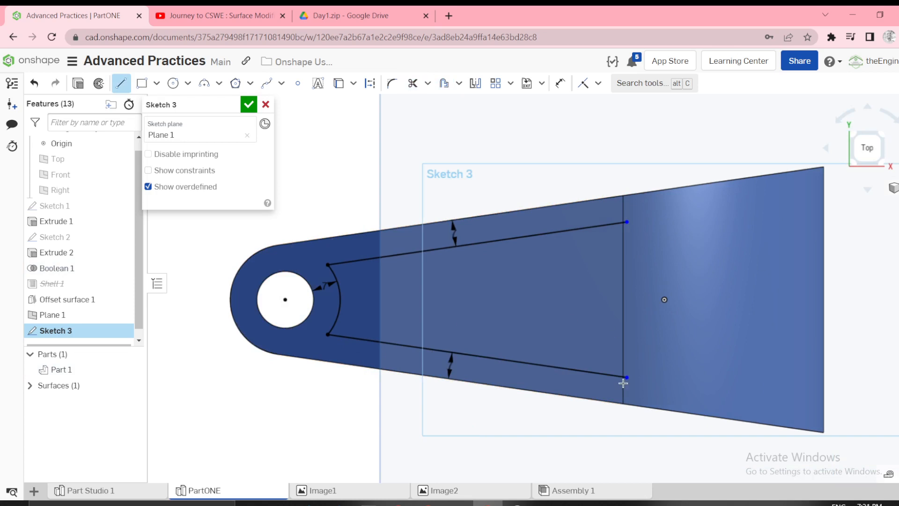
{"action": "left_click", "coordinate": [621, 420]}
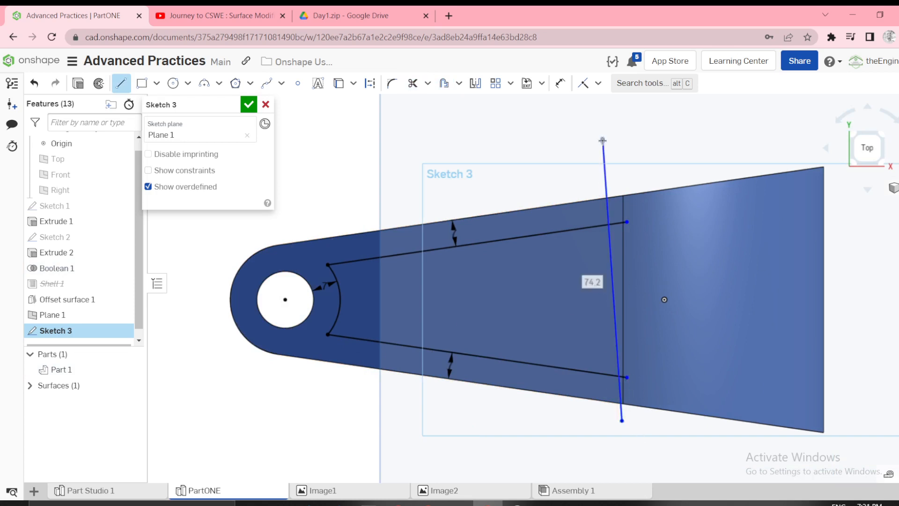
{"action": "left_click", "coordinate": [602, 140]}
{"action": "key", "text": "Escape"}
{"action": "left_click", "coordinate": [624, 260]}
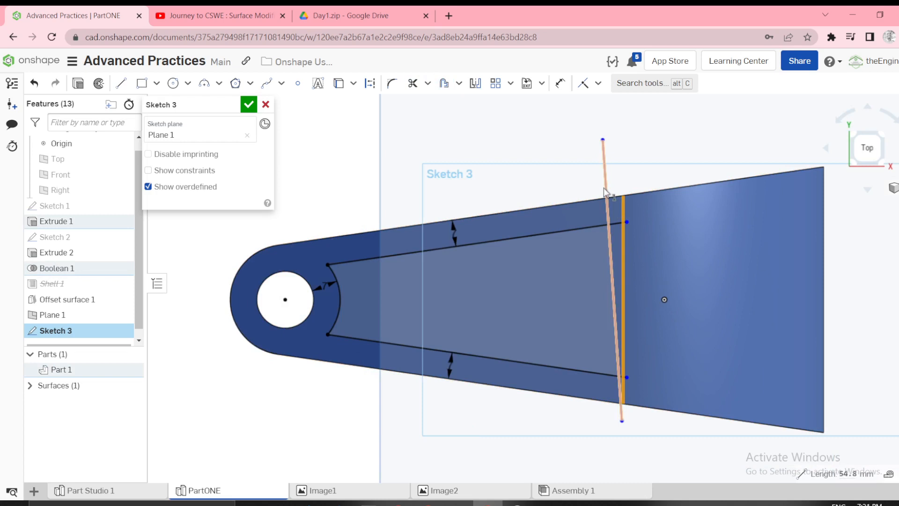
{"action": "left_click", "coordinate": [604, 187]}
{"action": "key", "text": "i"}
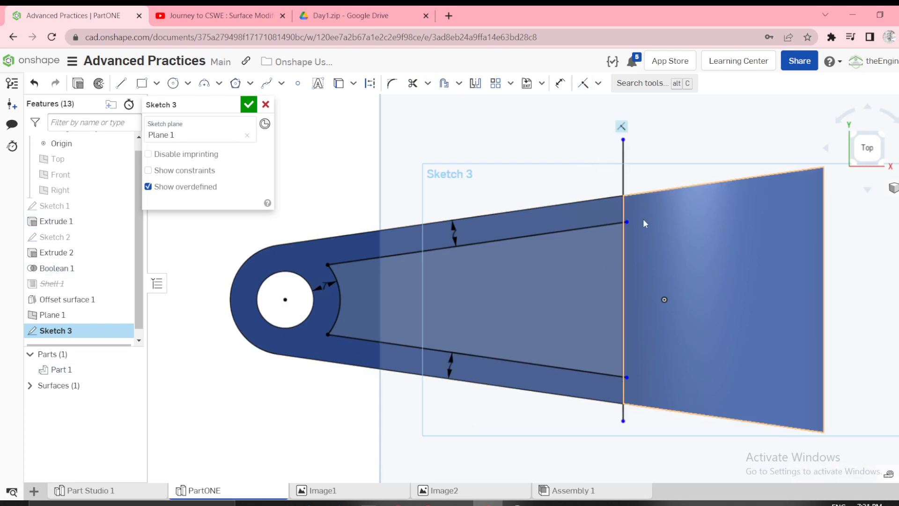
Make the free endpoints of both slanted offset lines coincident with the cross line.
{"action": "left_click", "coordinate": [626, 222]}
{"action": "left_click", "coordinate": [623, 198]}
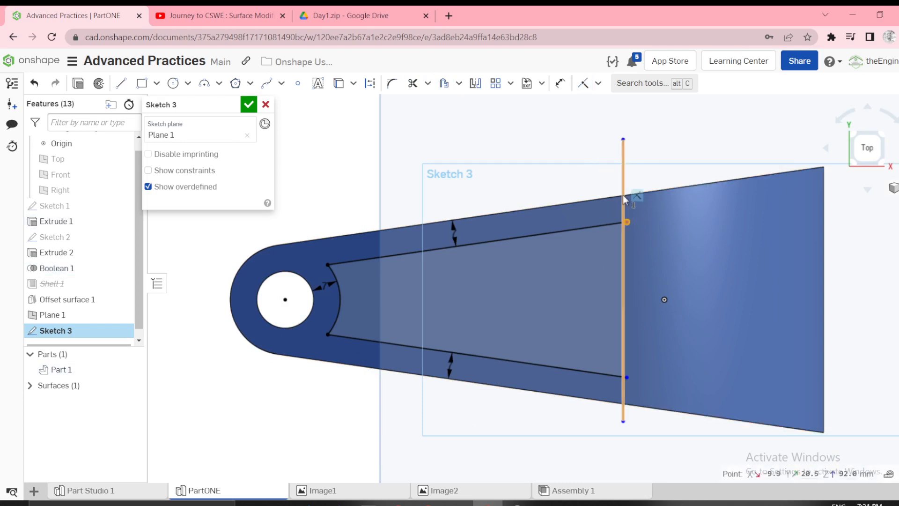
{"action": "key", "text": "i"}
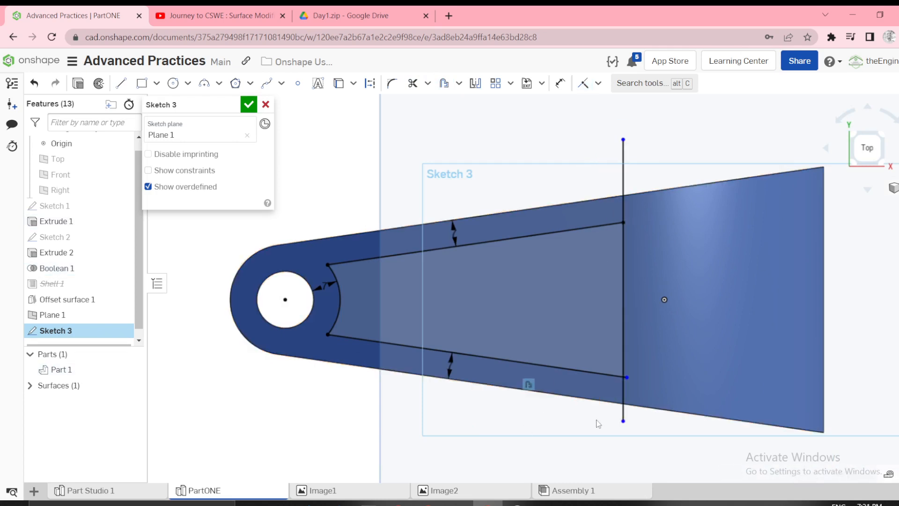
{"action": "left_click", "coordinate": [627, 377]}
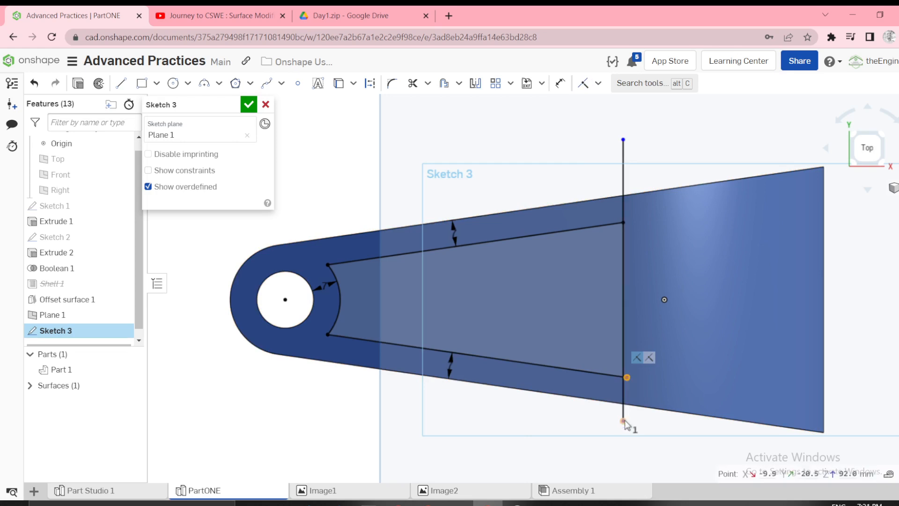
{"action": "left_click", "coordinate": [619, 401]}
{"action": "key", "text": "i"}
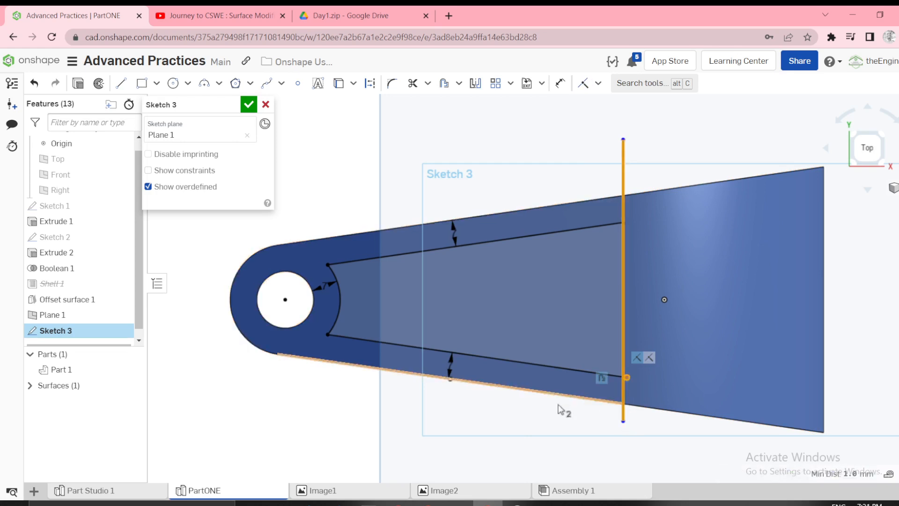
Trim both overhanging ends of the cross line back to the slanted lines to close the pocket profile.
{"action": "key", "text": "m"}
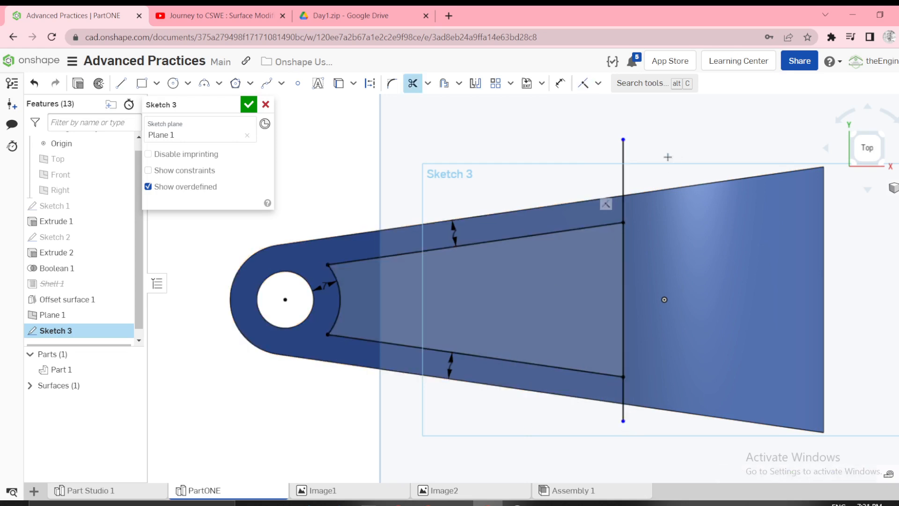
{"action": "left_click_drag", "start_coordinate": [674, 155], "coordinate": [560, 173]}
{"action": "left_click_drag", "start_coordinate": [700, 367], "coordinate": [580, 413]}
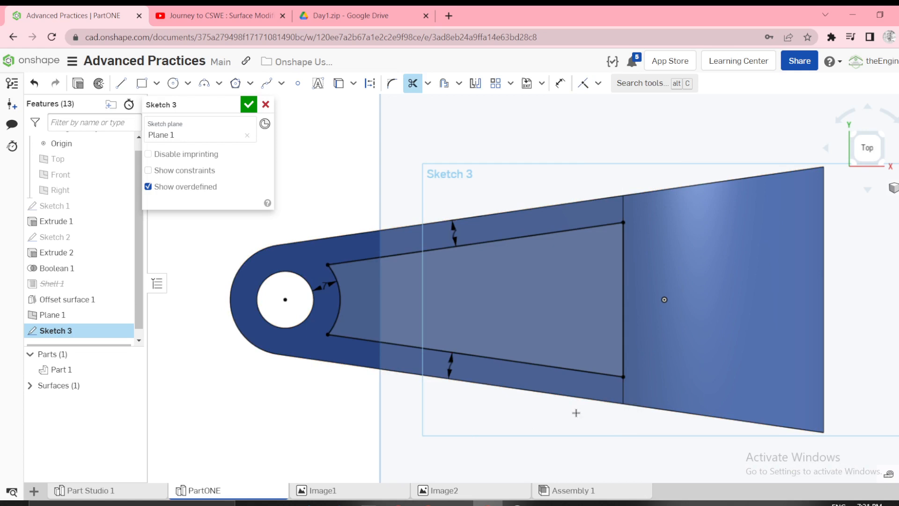
{"action": "scroll", "coordinate": [540, 367], "scroll_direction": "down", "scroll_amount": 3}
{"action": "right_click_drag", "start_coordinate": [451, 348], "coordinate": [459, 297]}
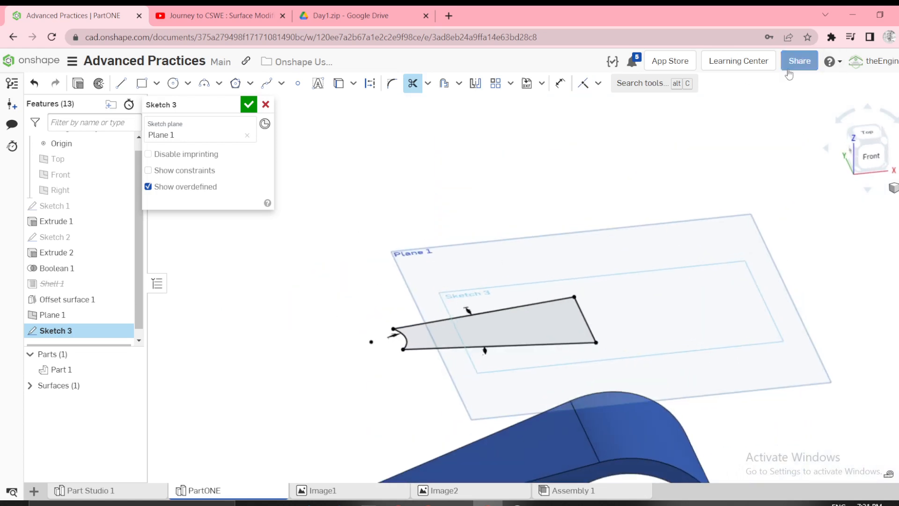
{"action": "left_click", "coordinate": [839, 68]}
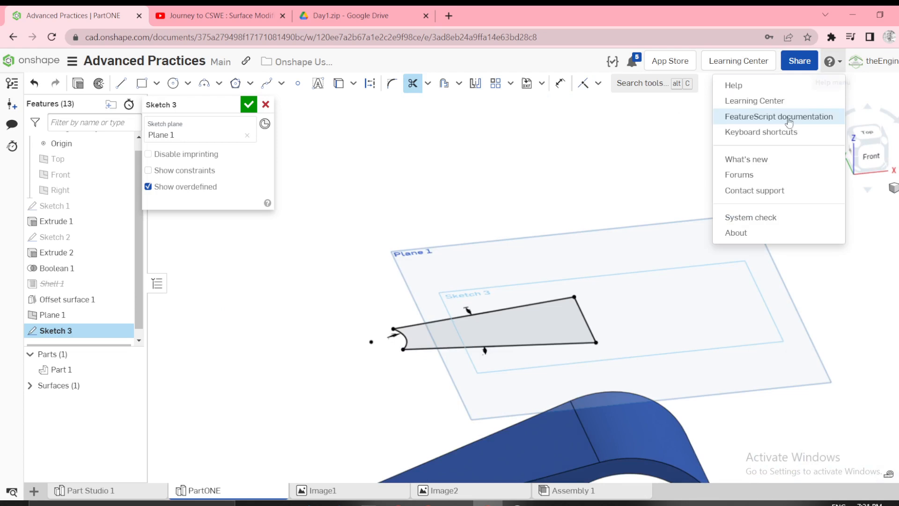
{"action": "scroll", "coordinate": [532, 195], "scroll_direction": "down", "scroll_amount": 4}
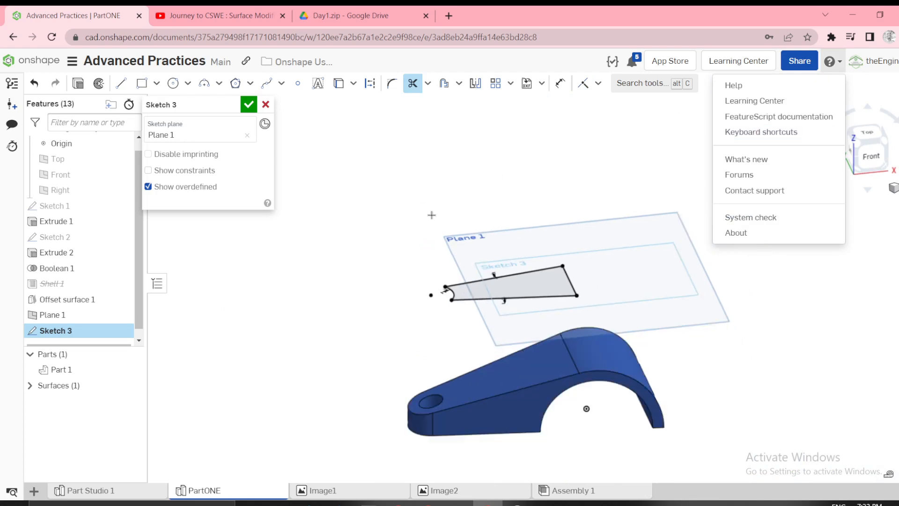
{"action": "left_click", "coordinate": [396, 222]}
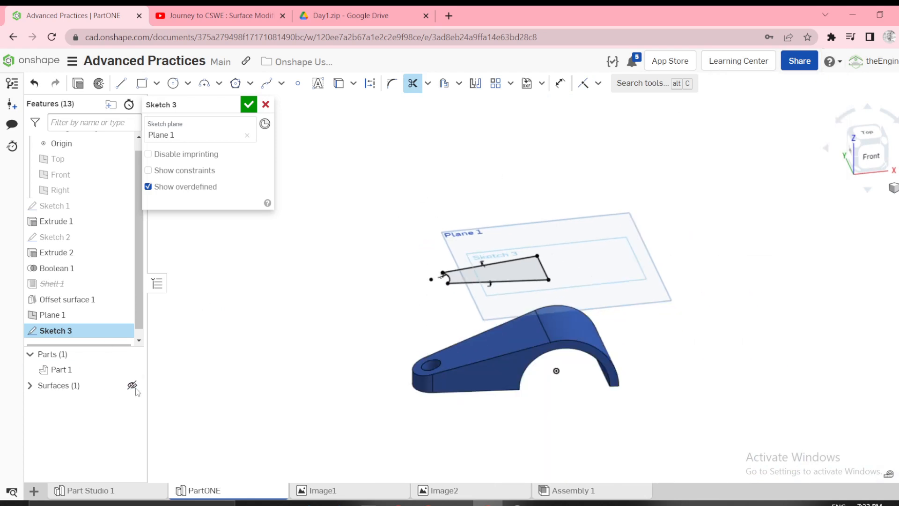
Show the offset surface, start extruding the pocket profile as a Remove cut, and hide Part 1 to expose the surface.
{"action": "left_click", "coordinate": [133, 385]}
{"action": "scroll", "coordinate": [452, 328], "scroll_direction": "up", "scroll_amount": 2}
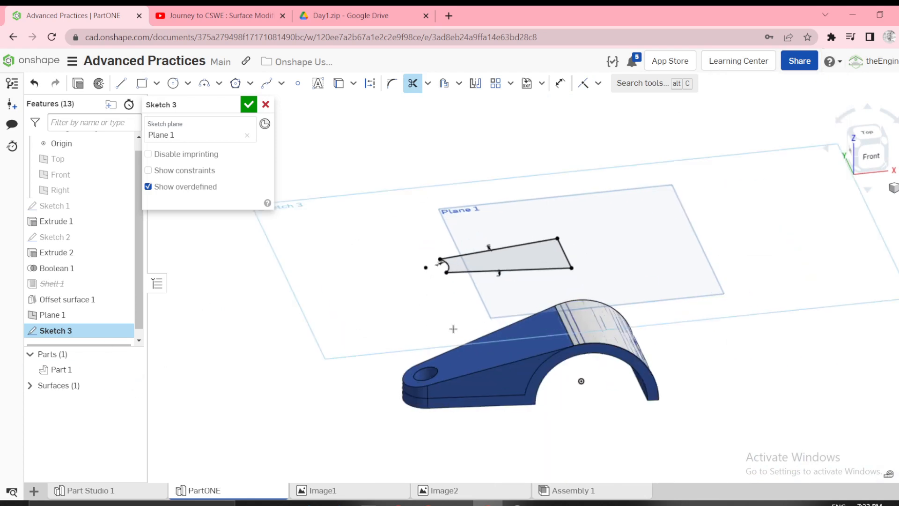
{"action": "left_click", "coordinate": [78, 84]}
{"action": "left_click", "coordinate": [507, 263]}
{"action": "key", "text": "shift+e"}
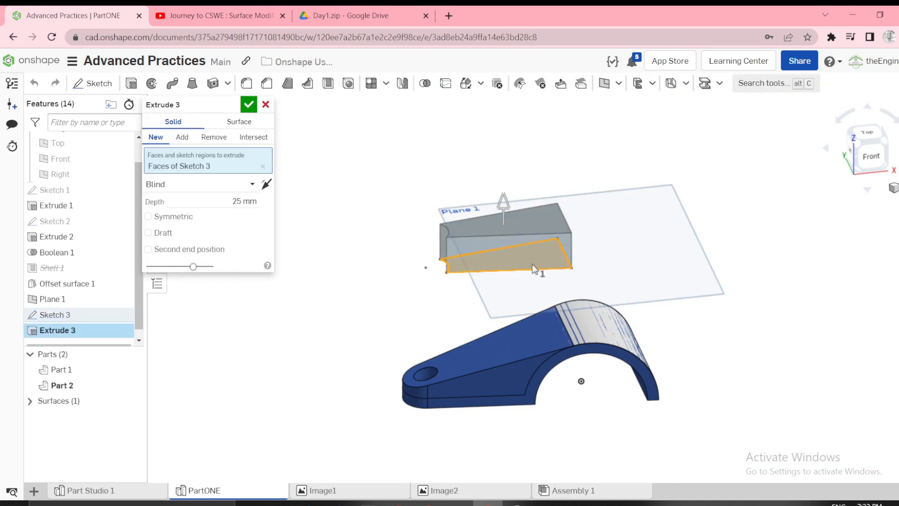
{"action": "left_click", "coordinate": [132, 369]}
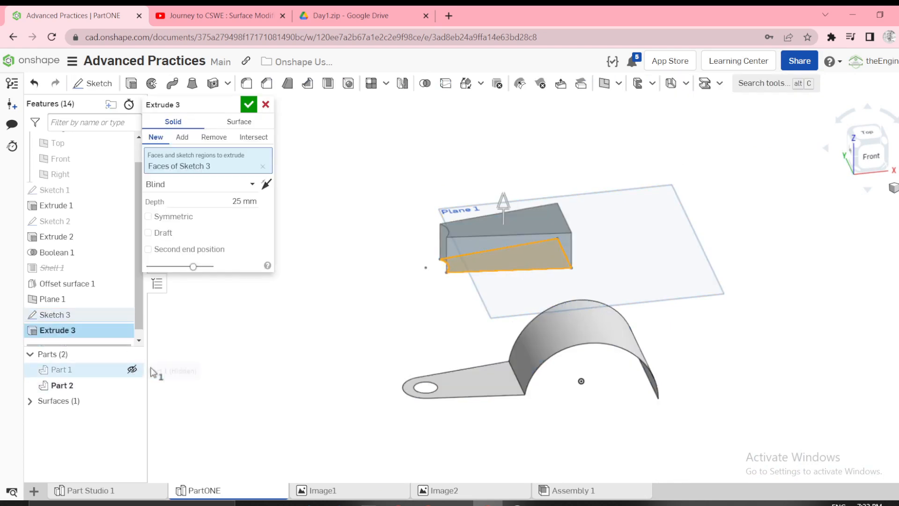
{"action": "left_click", "coordinate": [210, 140]}
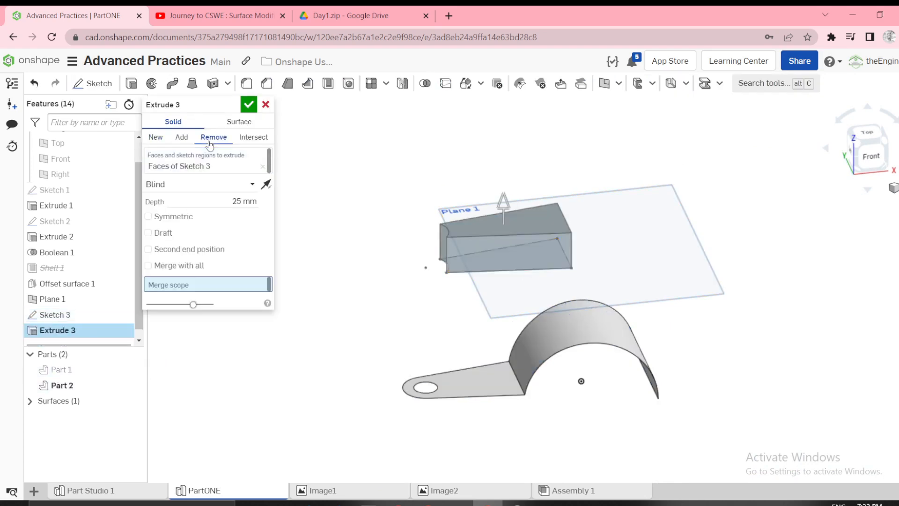
Try ending the cut with Up to face at the flat arm face of the offset surface.
{"action": "left_click", "coordinate": [194, 187]}
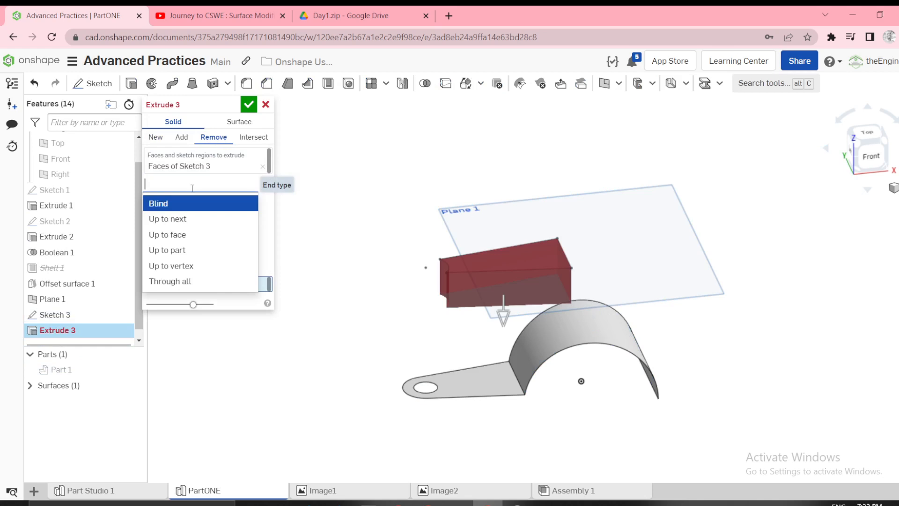
{"action": "left_click", "coordinate": [189, 249]}
{"action": "left_click", "coordinate": [181, 184]}
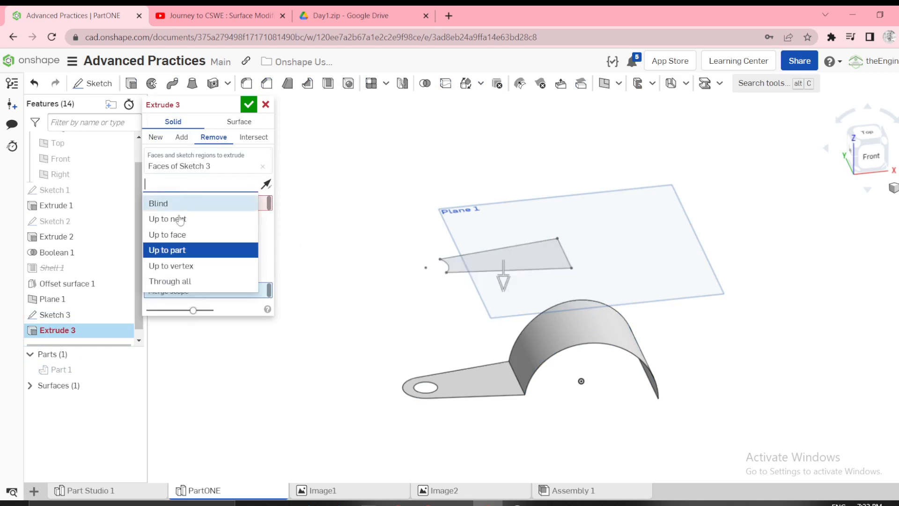
{"action": "left_click", "coordinate": [182, 233]}
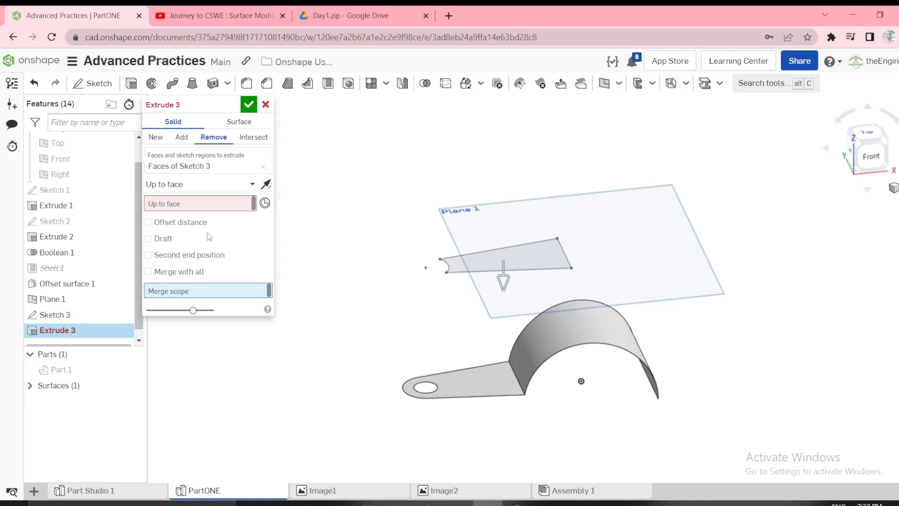
{"action": "left_click", "coordinate": [476, 378]}
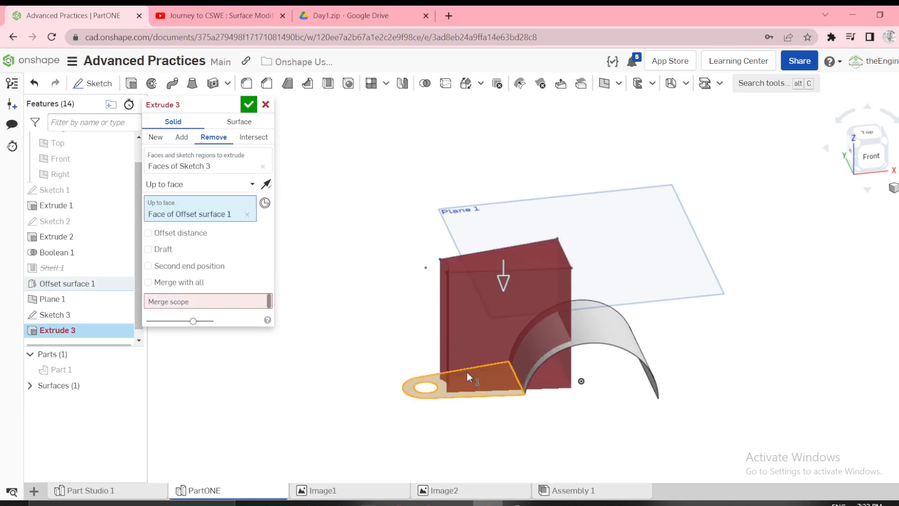
Set Part 1 as the cut's merge scope and show the part again to inspect the pocket from below and above.
{"action": "left_click", "coordinate": [175, 300]}
{"action": "left_click", "coordinate": [70, 370]}
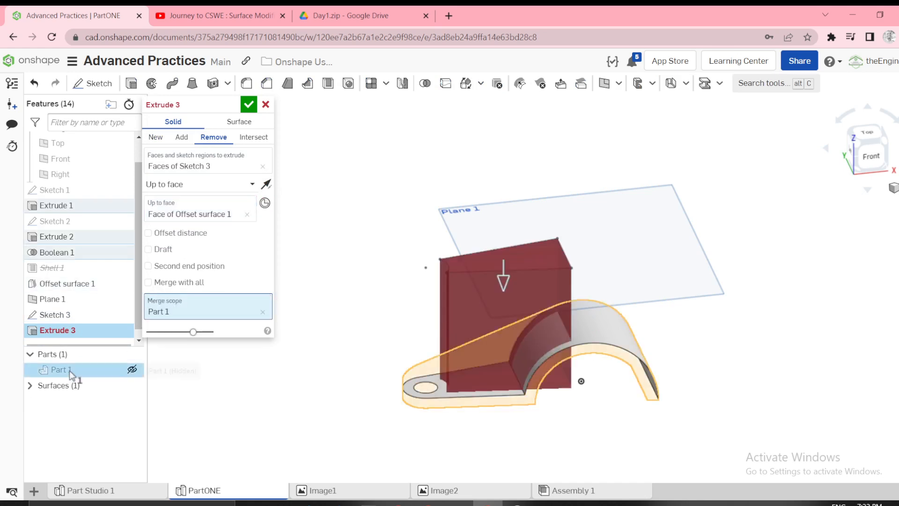
{"action": "left_click", "coordinate": [132, 369]}
{"action": "right_click_drag", "start_coordinate": [349, 344], "coordinate": [321, 286]}
{"action": "scroll", "coordinate": [536, 332], "scroll_direction": "up", "scroll_amount": 2}
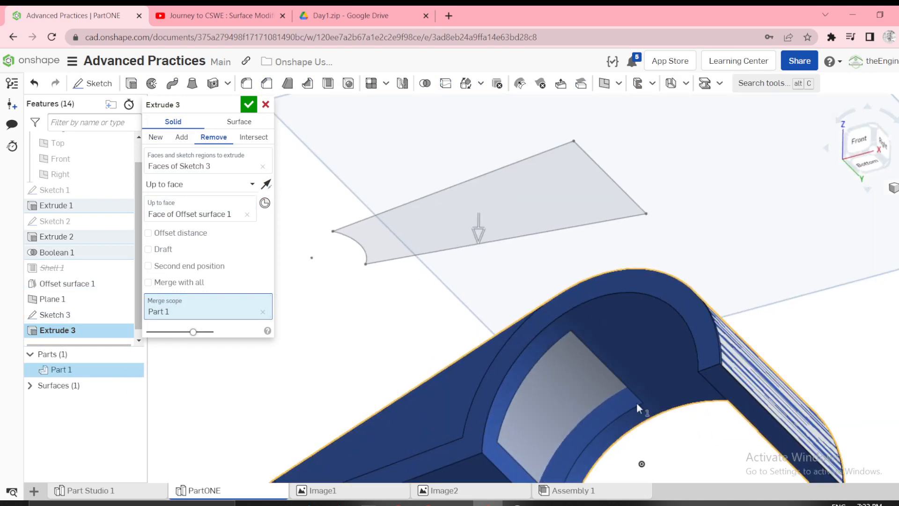
{"action": "scroll", "coordinate": [594, 358], "scroll_direction": "down", "scroll_amount": 3}
{"action": "right_click_drag", "start_coordinate": [529, 325], "coordinate": [544, 368]}
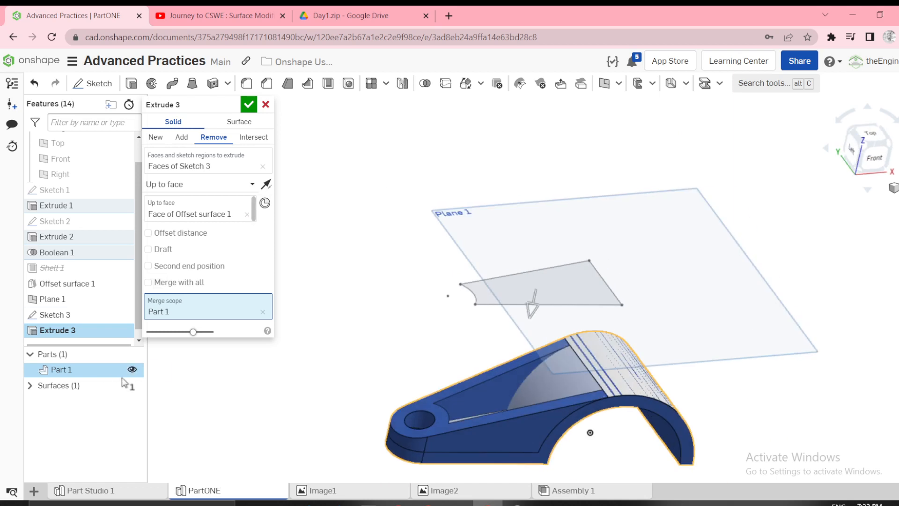
Try ending the cut at the curved face of the offset surface instead.
{"action": "left_click", "coordinate": [132, 369]}
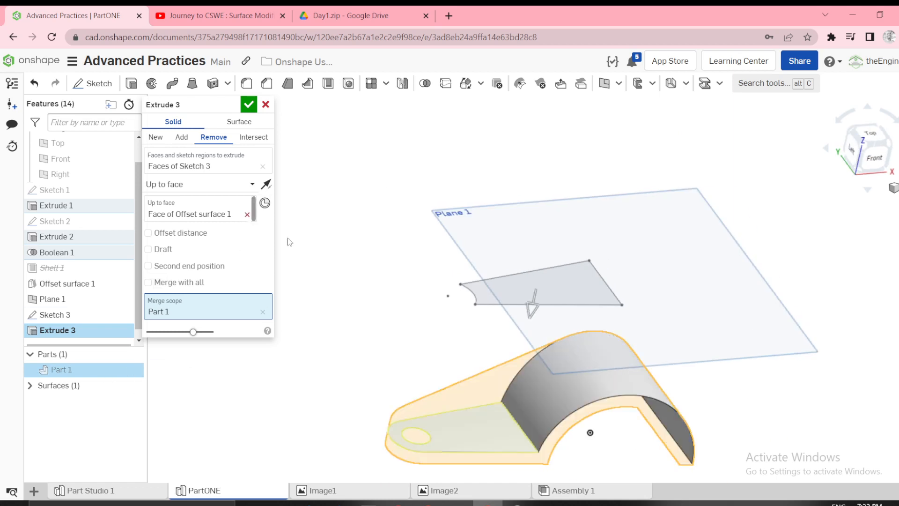
{"action": "left_click", "coordinate": [241, 217]}
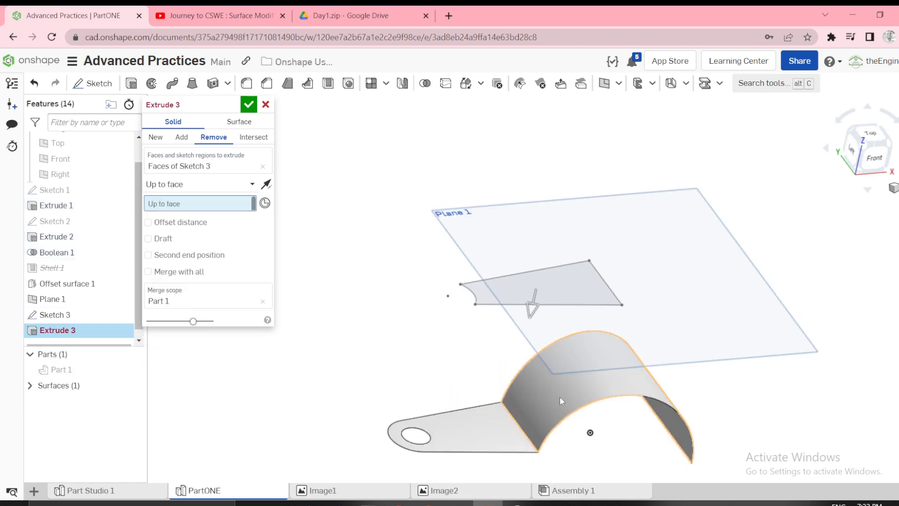
{"action": "left_click", "coordinate": [131, 369]}
{"action": "right_click_drag", "start_coordinate": [263, 367], "coordinate": [413, 352]}
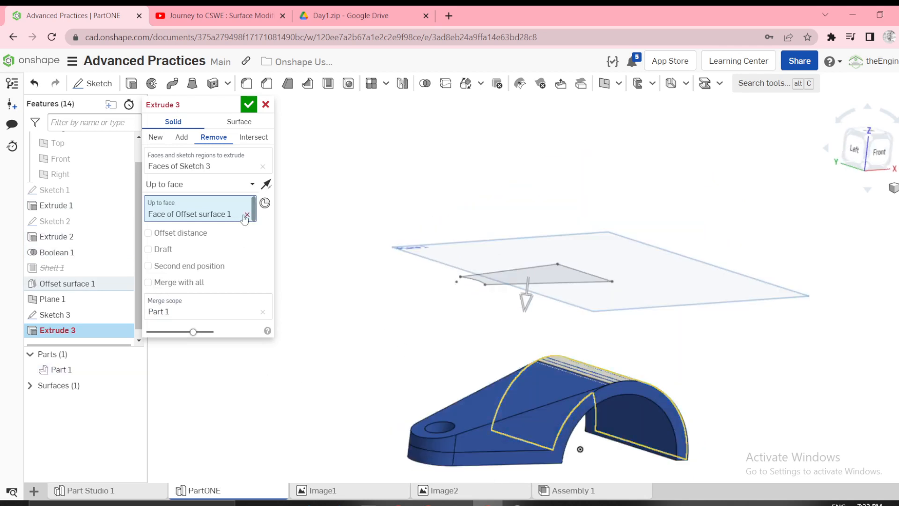
Replace the face limit with Up to part, choose Surface 1 as the limit, and accept the pocket cut.
{"action": "left_click", "coordinate": [247, 215]}
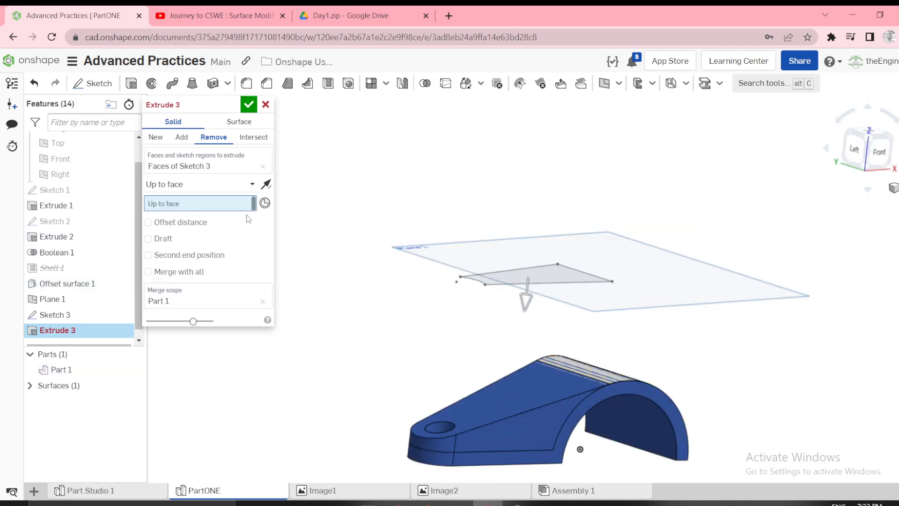
{"action": "left_click", "coordinate": [244, 185]}
{"action": "left_click", "coordinate": [171, 249]}
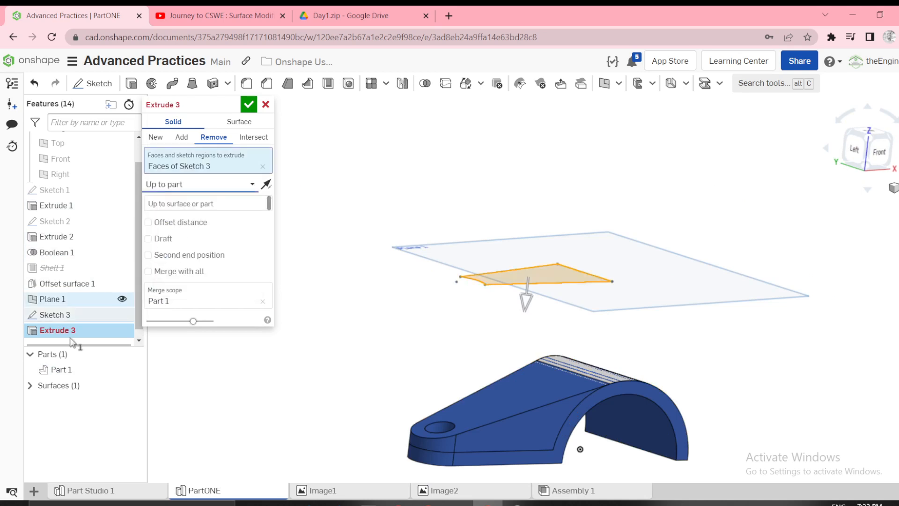
{"action": "left_click", "coordinate": [31, 386]}
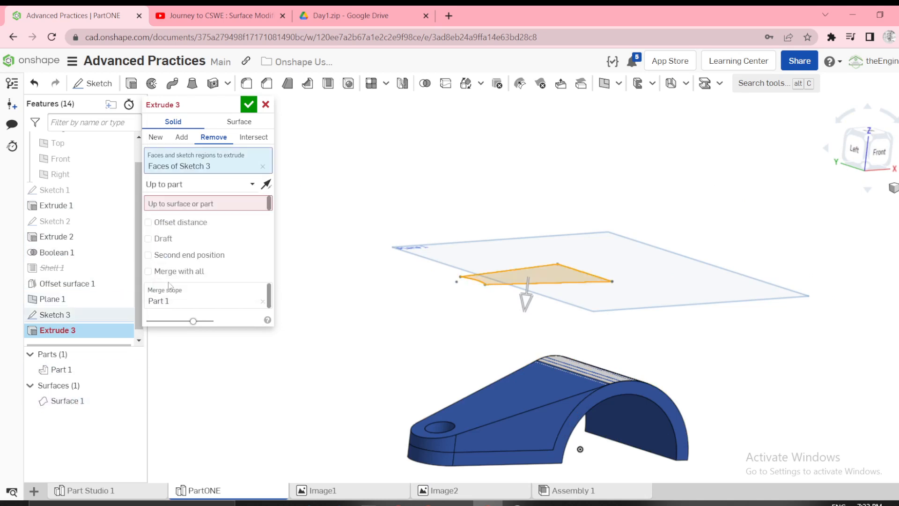
{"action": "left_click", "coordinate": [84, 401]}
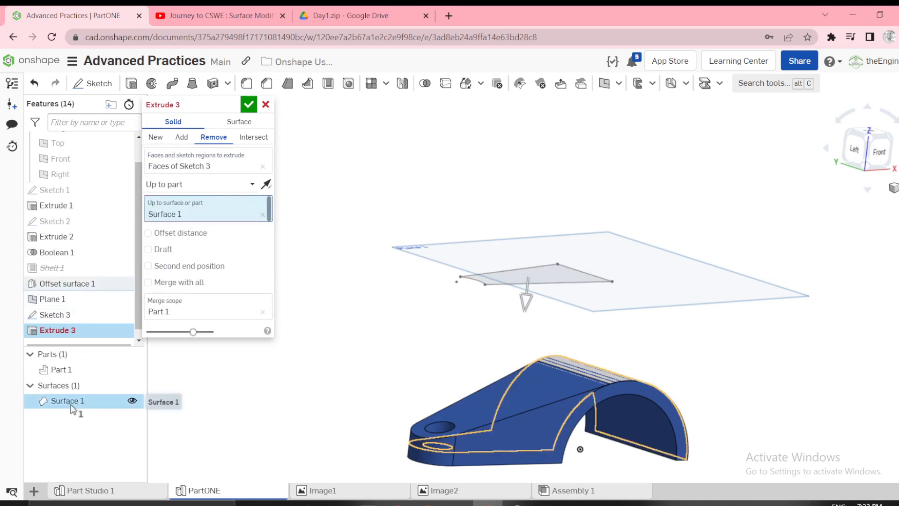
{"action": "mouse_move", "coordinate": [347, 335]}
{"action": "right_mouse_down"}
{"action": "mouse_move", "coordinate": [347, 311]}
{"action": "mouse_move", "coordinate": [360, 335]}
{"action": "right_mouse_up"}
{"action": "left_click", "coordinate": [249, 104]}
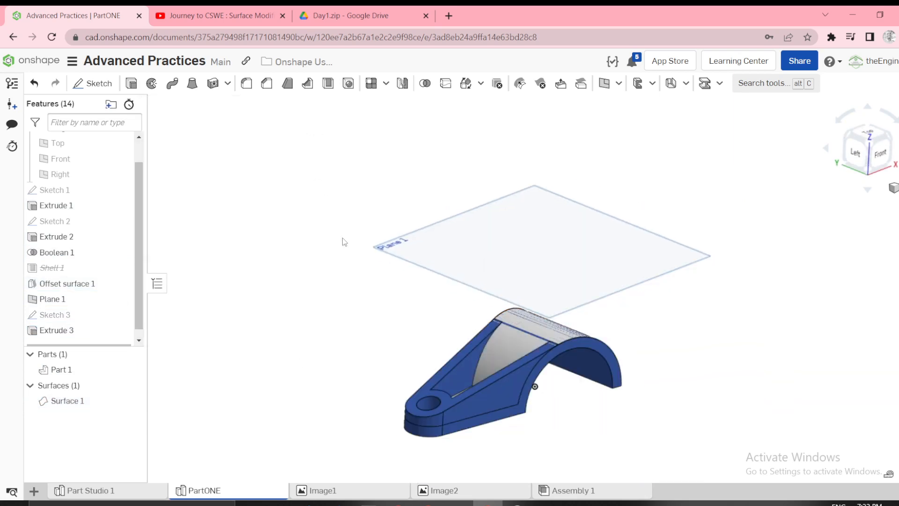
Delete the offset surface body and hide Plane 1 to leave only the lever visible.
{"action": "left_click", "coordinate": [497, 84]}
{"action": "left_click", "coordinate": [249, 104]}
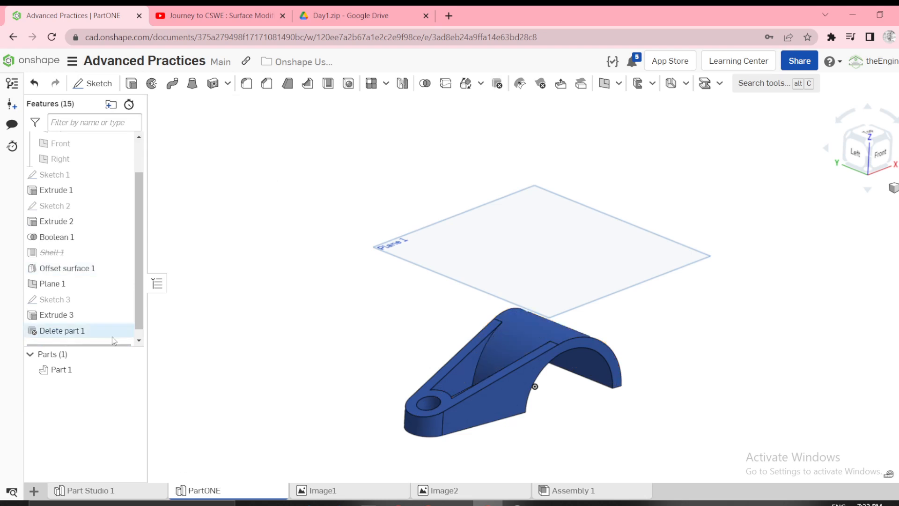
{"action": "right_click", "coordinate": [69, 285]}
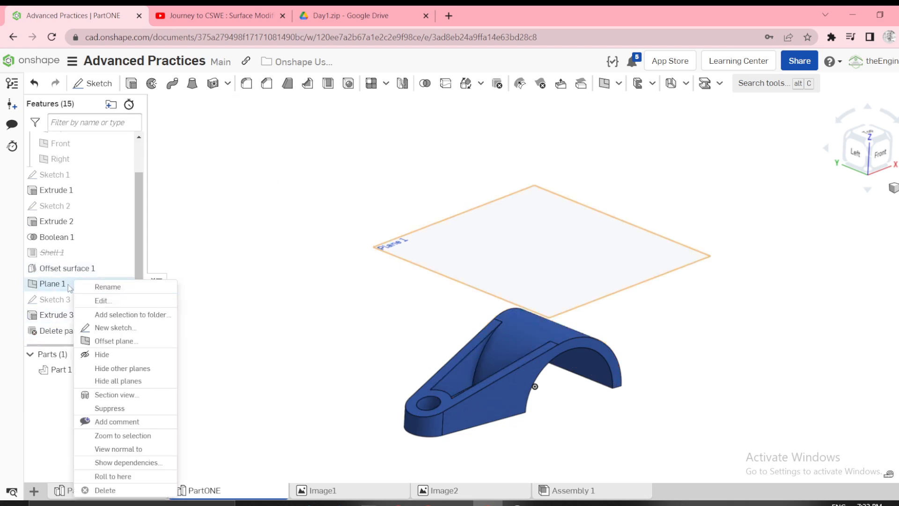
{"action": "left_click", "coordinate": [102, 354]}
{"action": "right_click_drag", "start_coordinate": [375, 307], "coordinate": [384, 286]}
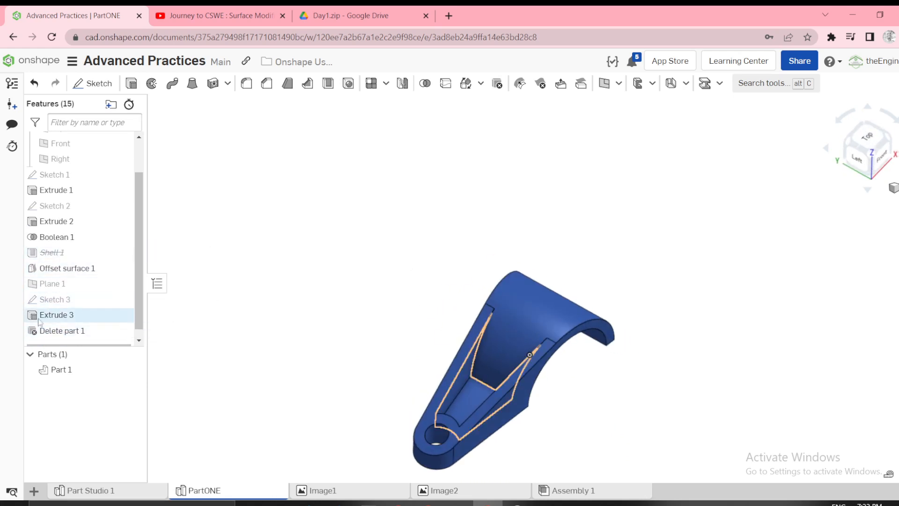
{"action": "scroll", "coordinate": [497, 316], "scroll_direction": "up", "scroll_amount": 1}
{"action": "scroll", "coordinate": [376, 321], "scroll_direction": "down", "scroll_amount": 2}
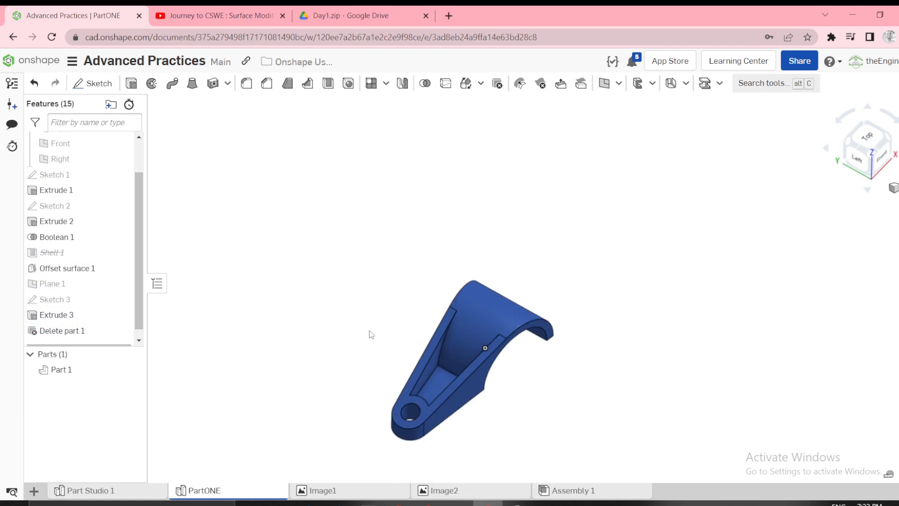
{"action": "right_click_drag", "start_coordinate": [371, 335], "coordinate": [384, 316]}
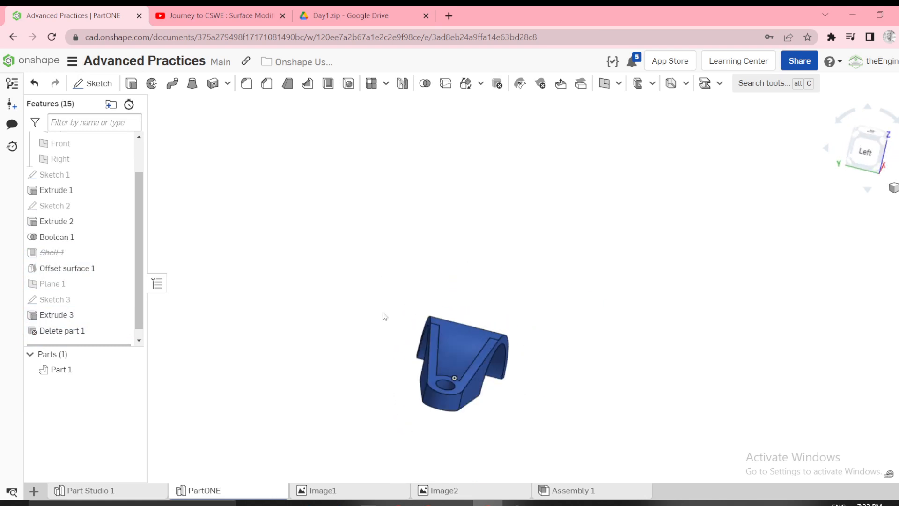
Start a neutral-plane Draft with the Top plane as its neutral plane.
{"action": "left_click", "coordinate": [287, 84]}
{"action": "scroll", "coordinate": [436, 404], "scroll_direction": "up", "scroll_amount": 3}
{"action": "right_click_drag", "start_coordinate": [437, 408], "coordinate": [379, 326]}
{"action": "scroll", "coordinate": [440, 375], "scroll_direction": "down", "scroll_amount": 3}
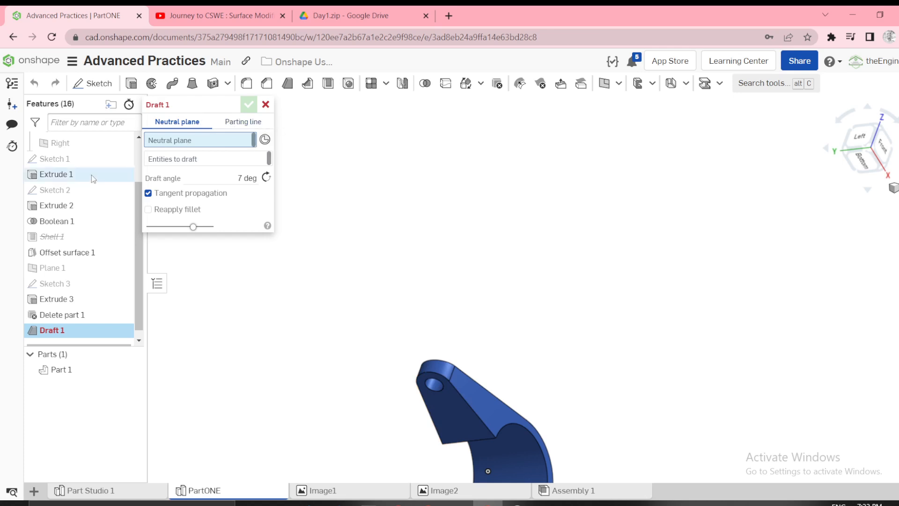
{"action": "scroll", "coordinate": [136, 234], "scroll_direction": "up", "scroll_amount": 1}
{"action": "left_click_drag", "start_coordinate": [135, 230], "coordinate": [131, 209]}
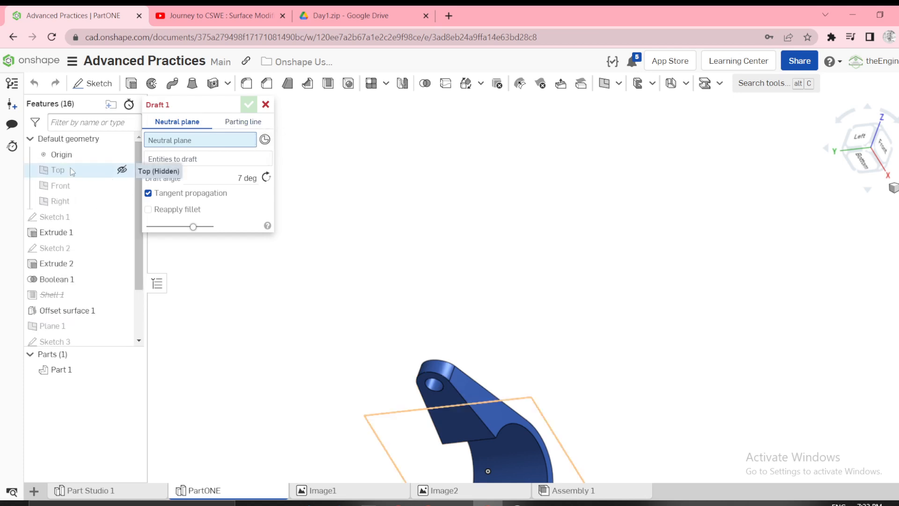
{"action": "left_click", "coordinate": [70, 167]}
Apply the 7 degree draft to both outer side faces of the lever.
{"action": "scroll", "coordinate": [367, 250], "scroll_direction": "down", "scroll_amount": 4}
{"action": "right_click_drag", "start_coordinate": [370, 245], "coordinate": [415, 417]}
{"action": "left_click", "coordinate": [454, 422]}
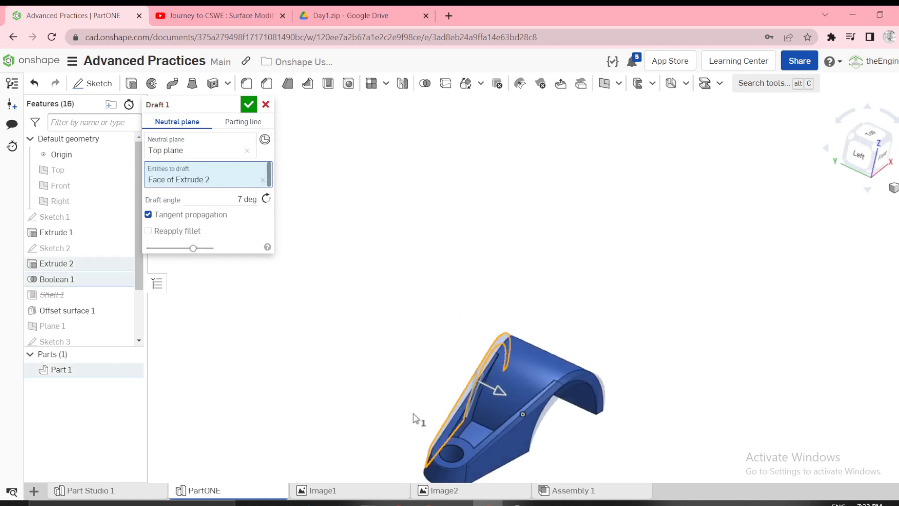
{"action": "left_click", "coordinate": [494, 448]}
{"action": "right_click_drag", "start_coordinate": [381, 311], "coordinate": [421, 323]}
{"action": "left_click", "coordinate": [869, 143]}
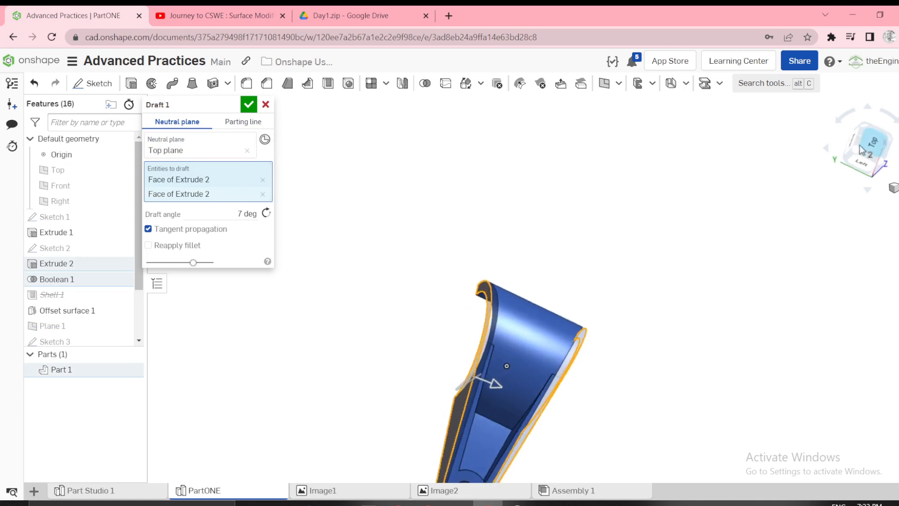
{"action": "left_click", "coordinate": [249, 104]}
{"action": "scroll", "coordinate": [394, 235], "scroll_direction": "down", "scroll_amount": 3}
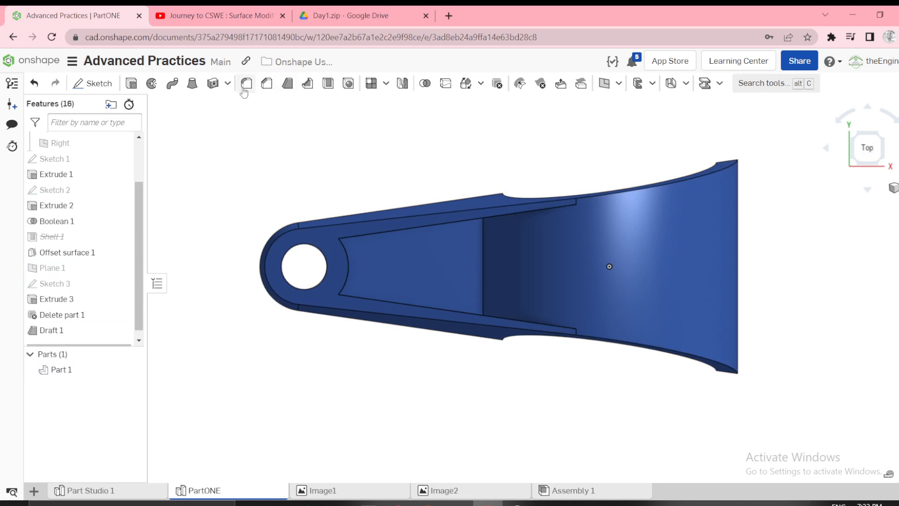
Apply a 7 degree parting-line Draft to the pocket walls, pulling from the Top plane, along its two long upper edges and curved end edge.
{"action": "left_click", "coordinate": [288, 86]}
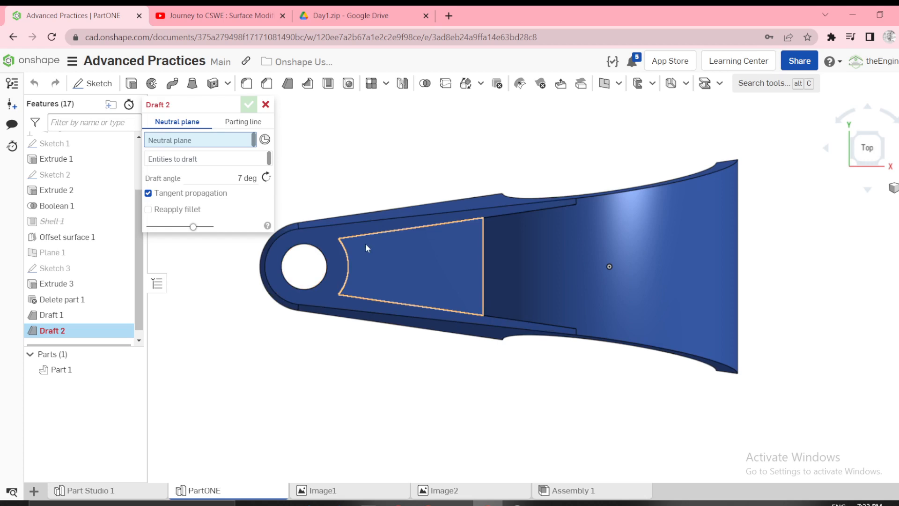
{"action": "left_click", "coordinate": [237, 123]}
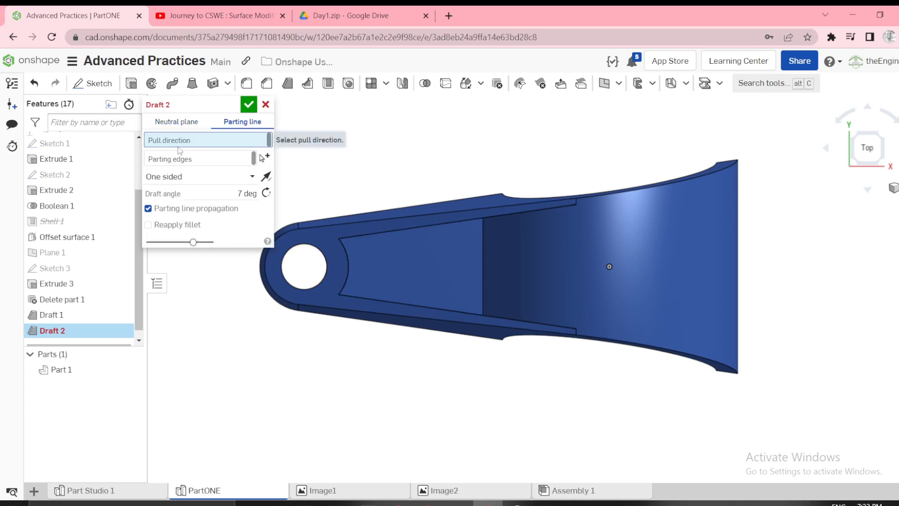
{"action": "scroll", "coordinate": [68, 197], "scroll_direction": "up", "scroll_amount": 3}
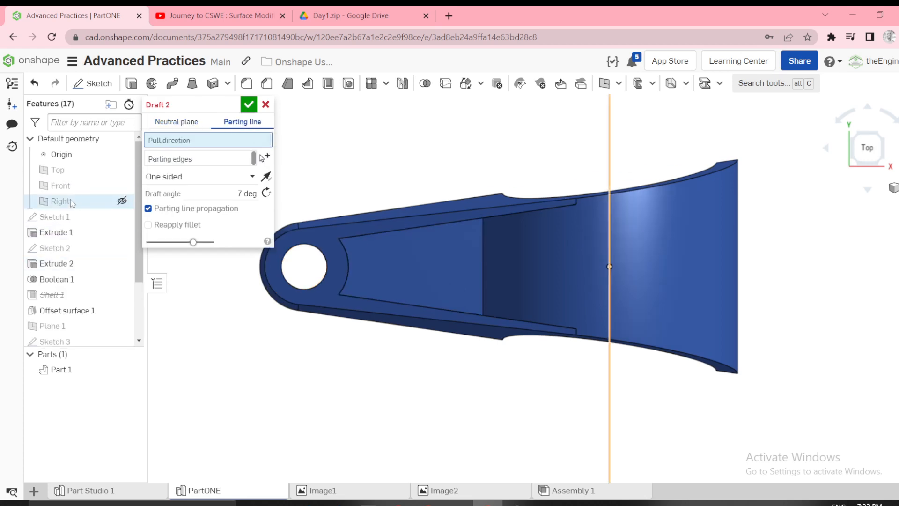
{"action": "left_click", "coordinate": [61, 171]}
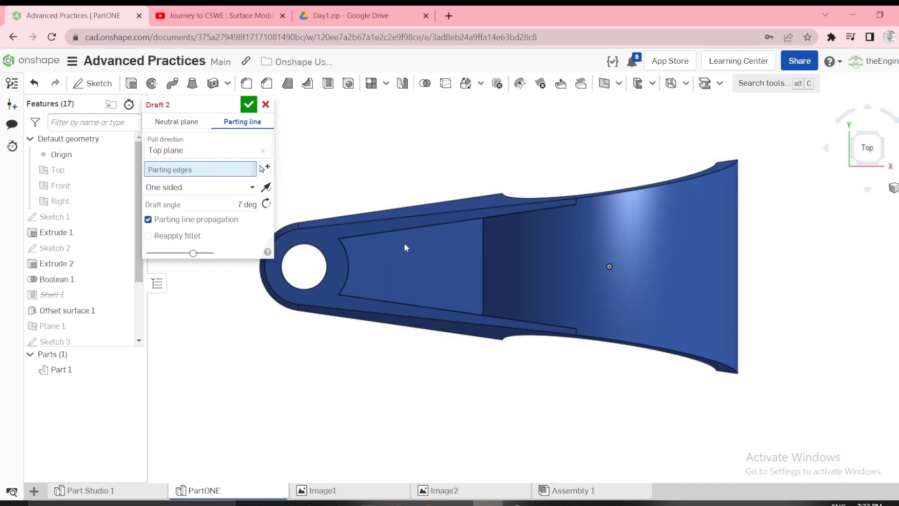
{"action": "left_click", "coordinate": [400, 231]}
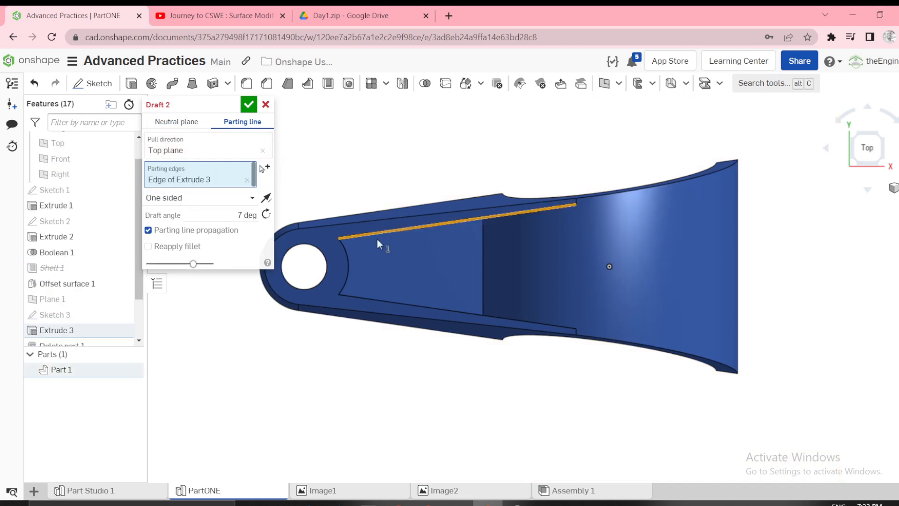
{"action": "left_click", "coordinate": [344, 252]}
{"action": "left_click", "coordinate": [378, 302]}
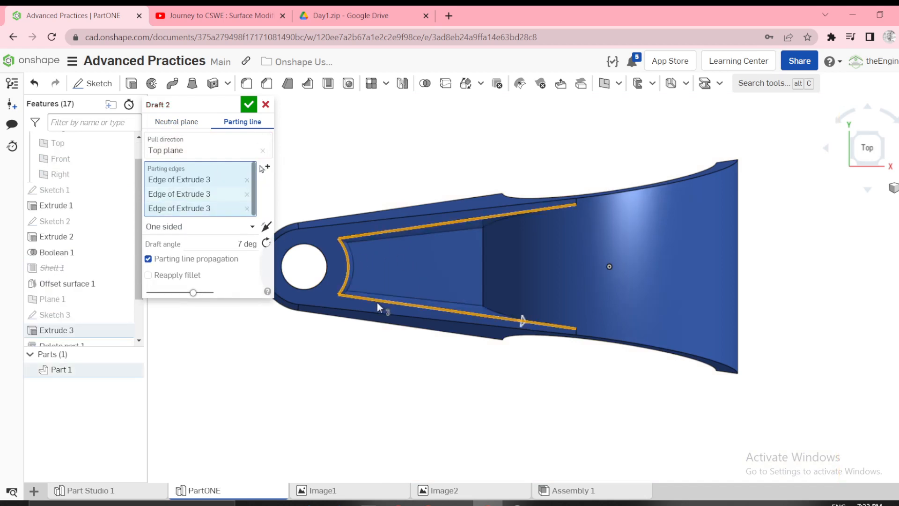
{"action": "left_click", "coordinate": [248, 105]}
{"action": "scroll", "coordinate": [445, 218], "scroll_direction": "up", "scroll_amount": 5}
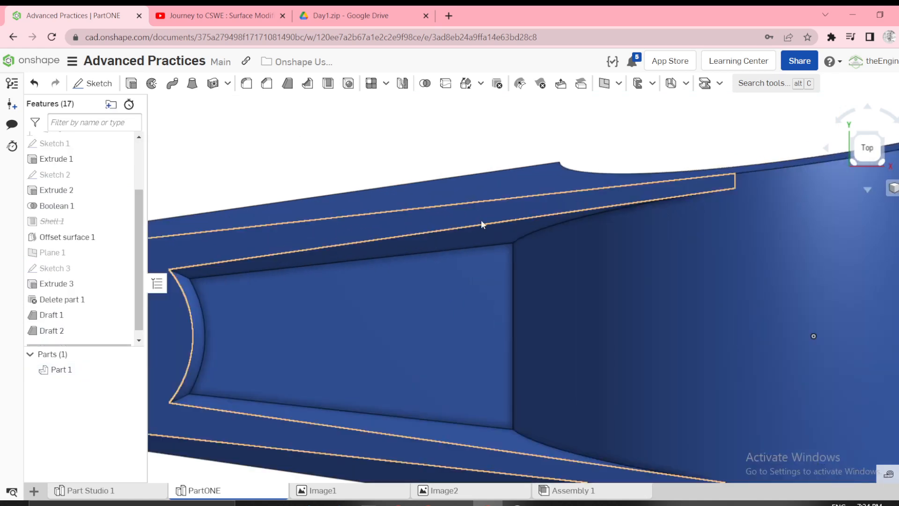
{"action": "scroll", "coordinate": [486, 225], "scroll_direction": "down", "scroll_amount": 5}
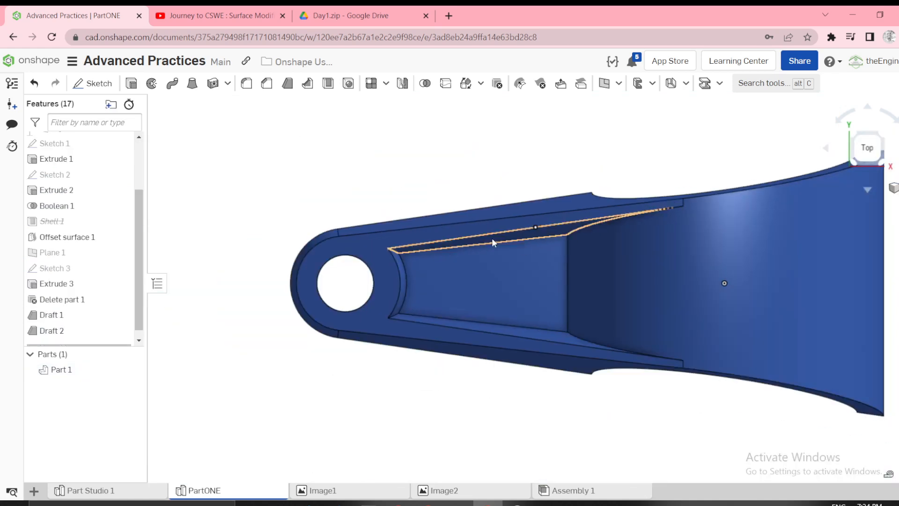
Check the Image1 drawing, and reorder Draft 1 and Draft 2 ahead of Offset surface 1 in the feature history.
{"action": "left_click", "coordinate": [313, 492]}
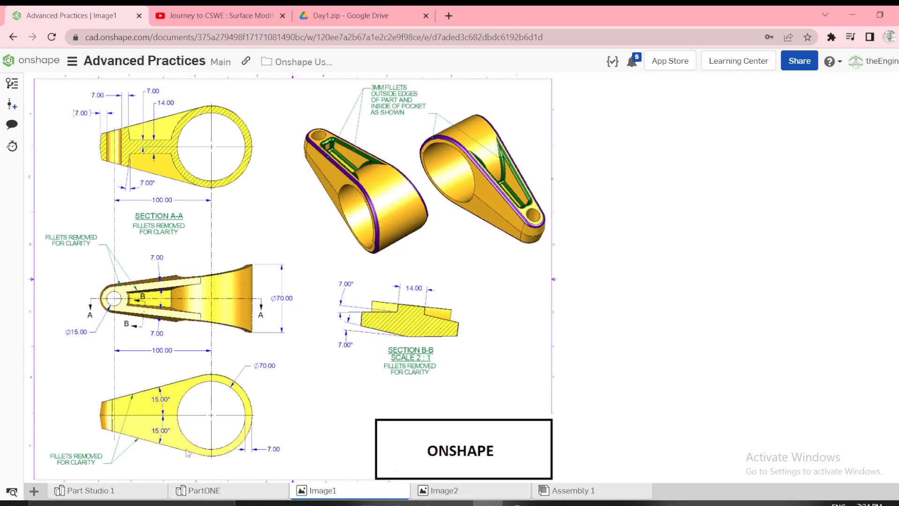
{"action": "left_click", "coordinate": [201, 495]}
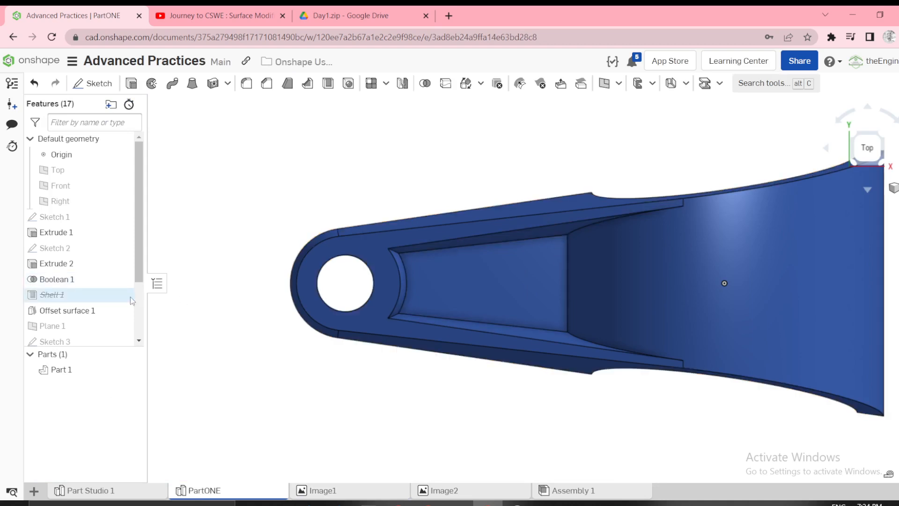
{"action": "left_click_drag", "start_coordinate": [142, 255], "coordinate": [144, 307]}
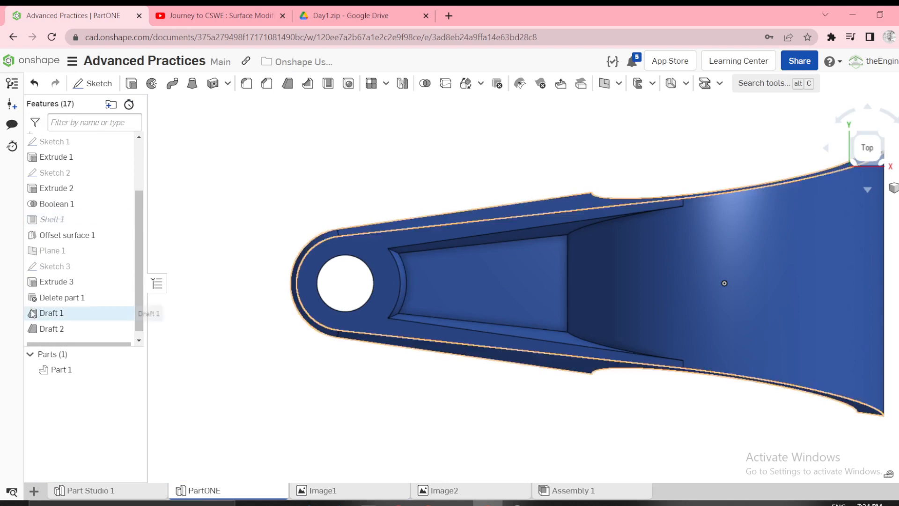
{"action": "mouse_move", "coordinate": [44, 317]}
{"action": "left_mouse_down"}
{"action": "mouse_move", "coordinate": [79, 293]}
{"action": "mouse_move", "coordinate": [70, 269]}
{"action": "mouse_move", "coordinate": [56, 274]}
{"action": "mouse_move", "coordinate": [67, 320]}
{"action": "mouse_move", "coordinate": [51, 287]}
{"action": "left_mouse_up"}
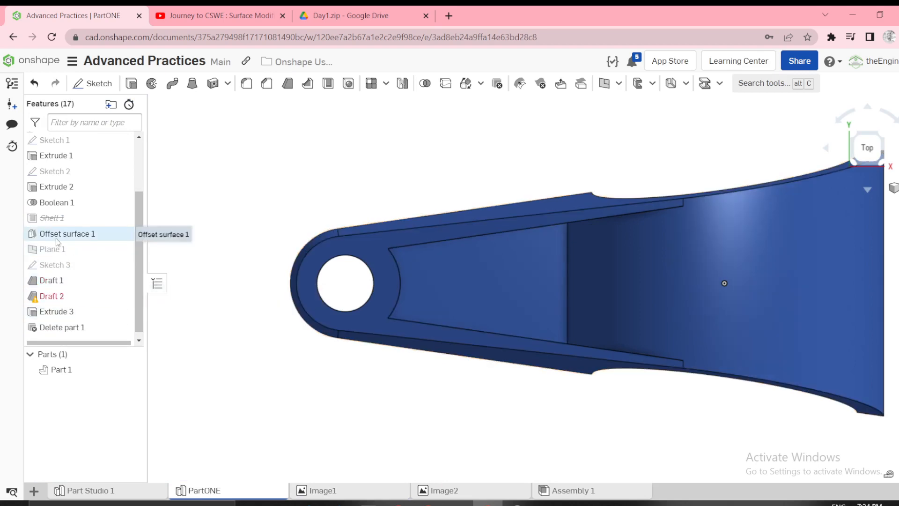
{"action": "left_click_drag", "start_coordinate": [45, 284], "coordinate": [73, 239]}
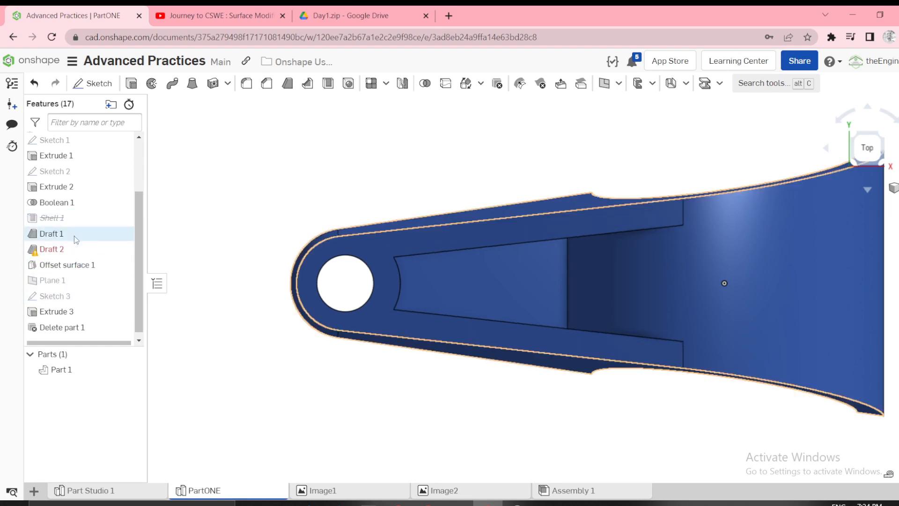
Move Draft 2 back to the end of the feature history, after Delete part 1.
{"action": "right_click", "coordinate": [51, 254]}
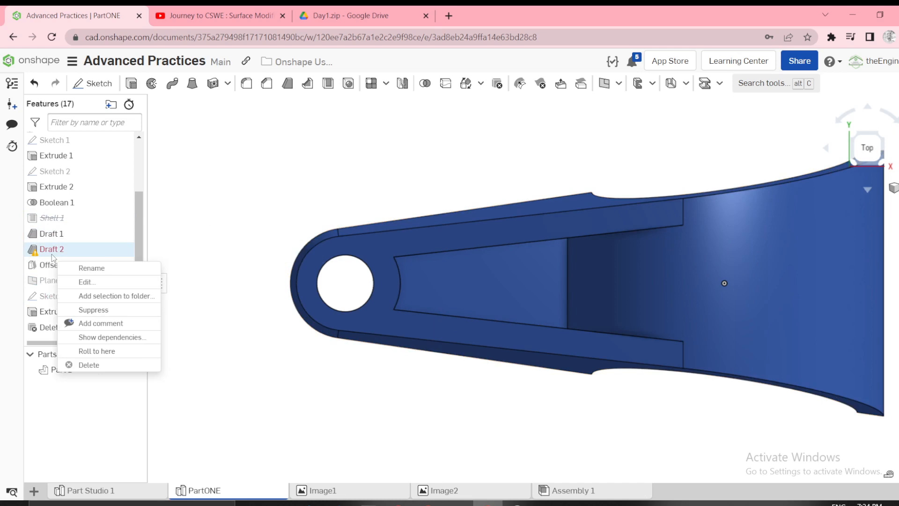
{"action": "left_click", "coordinate": [87, 281]}
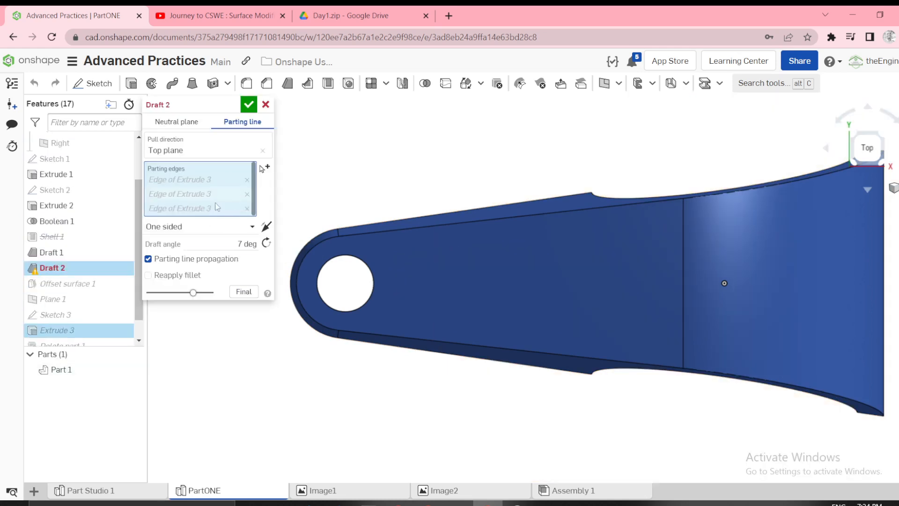
{"action": "left_click", "coordinate": [265, 104]}
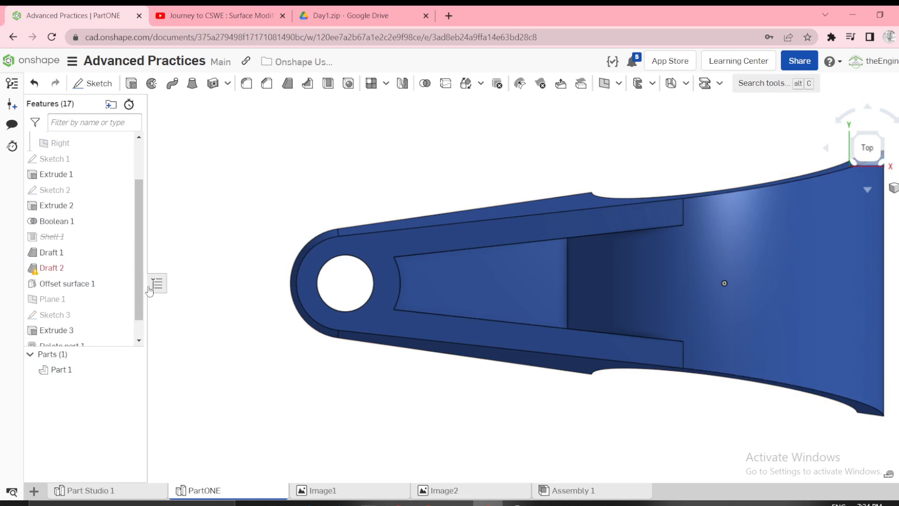
{"action": "scroll", "coordinate": [141, 262], "scroll_direction": "down", "scroll_amount": 1}
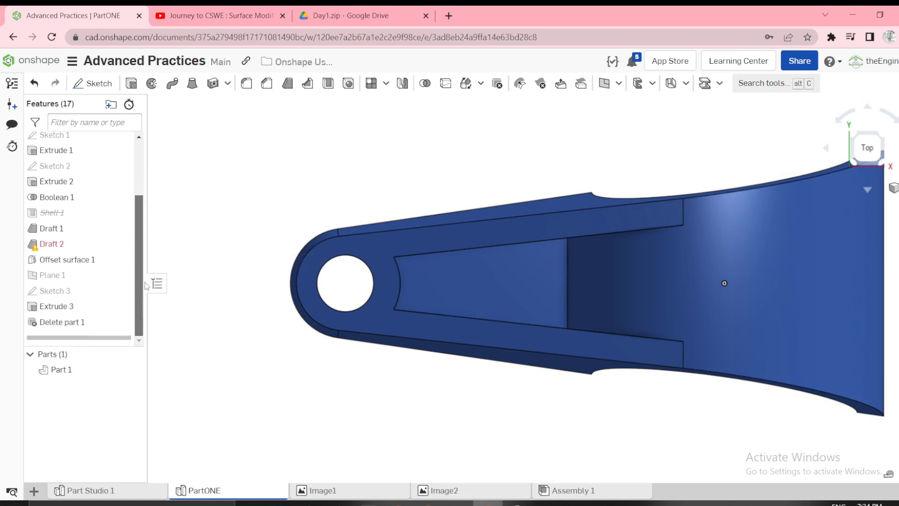
{"action": "left_click_drag", "start_coordinate": [52, 244], "coordinate": [69, 328]}
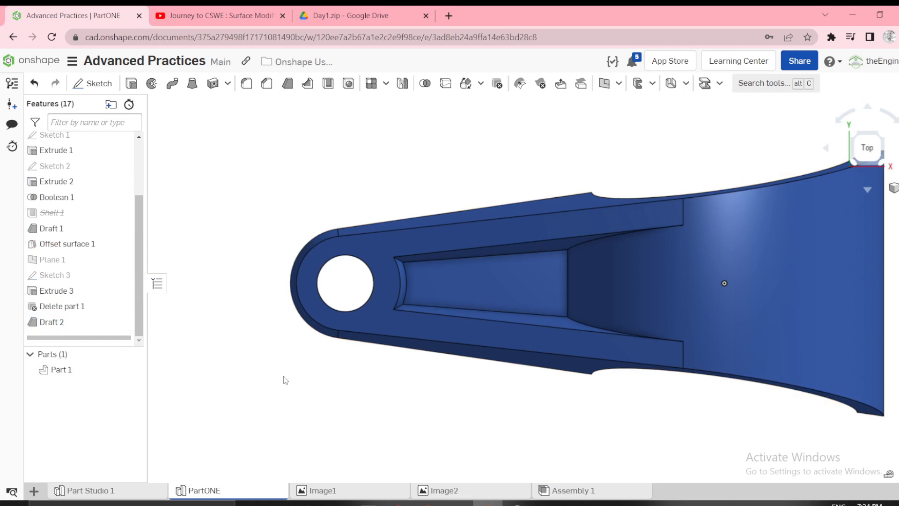
Compare the drafted pocket from several angles with the Image1 drawing, including its fillet note.
{"action": "left_click", "coordinate": [323, 491]}
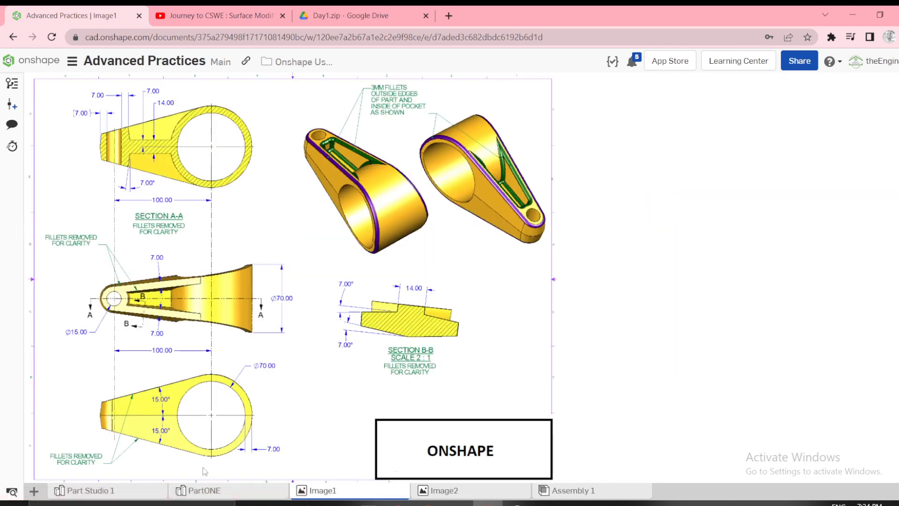
{"action": "left_click", "coordinate": [206, 490]}
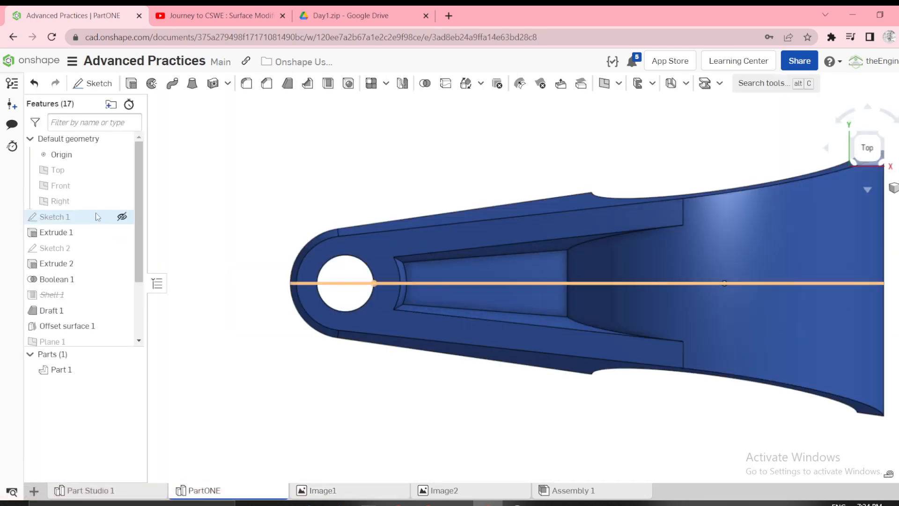
{"action": "scroll", "coordinate": [71, 292], "scroll_direction": "down", "scroll_amount": 3}
{"action": "right_click_drag", "start_coordinate": [330, 358], "coordinate": [362, 354]}
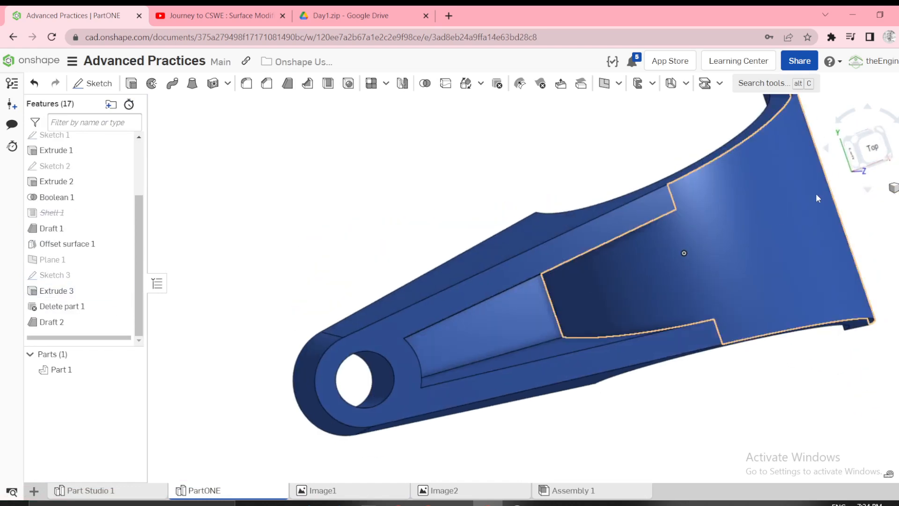
{"action": "left_click", "coordinate": [863, 152]}
{"action": "right_click_drag", "start_coordinate": [465, 294], "coordinate": [399, 301]}
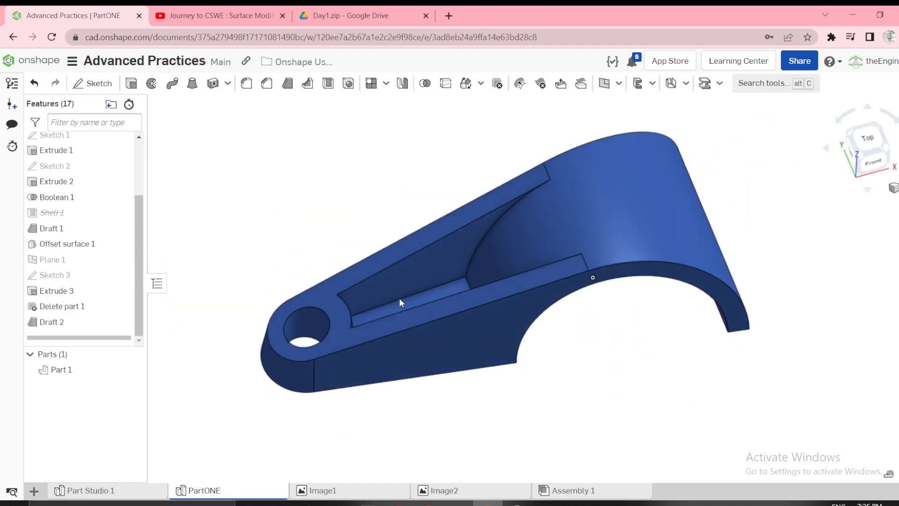
{"action": "left_click", "coordinate": [318, 496]}
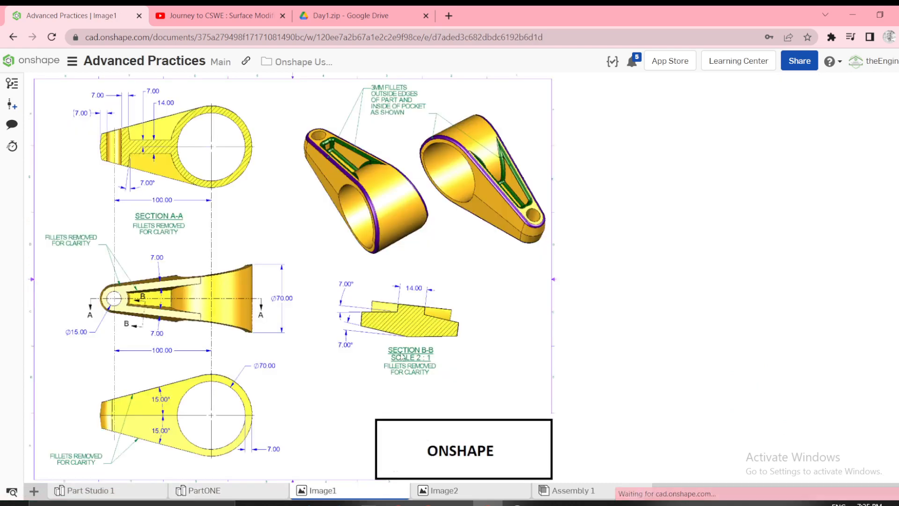
{"action": "left_click", "coordinate": [205, 492]}
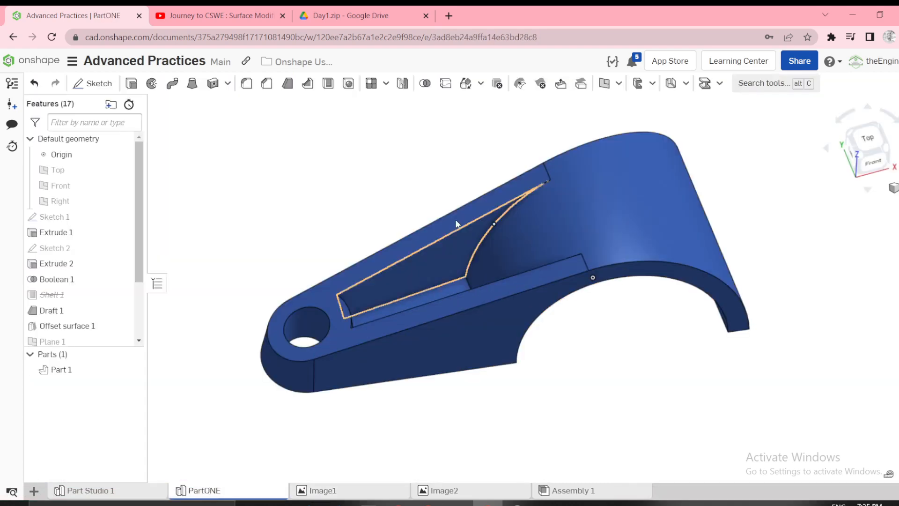
Fillet the pocket with a 3 mm radius, selecting its floor, side walls and curved end face.
{"action": "left_click", "coordinate": [247, 85]}
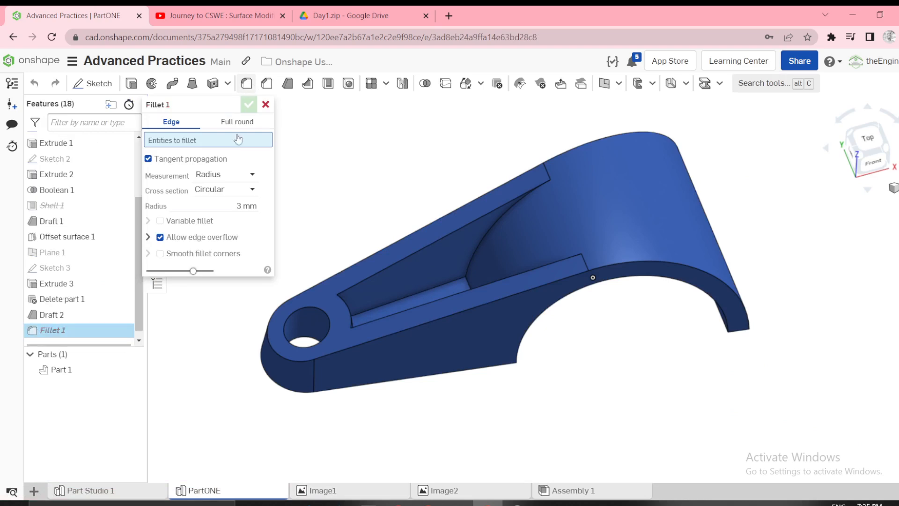
{"action": "left_click", "coordinate": [431, 243]}
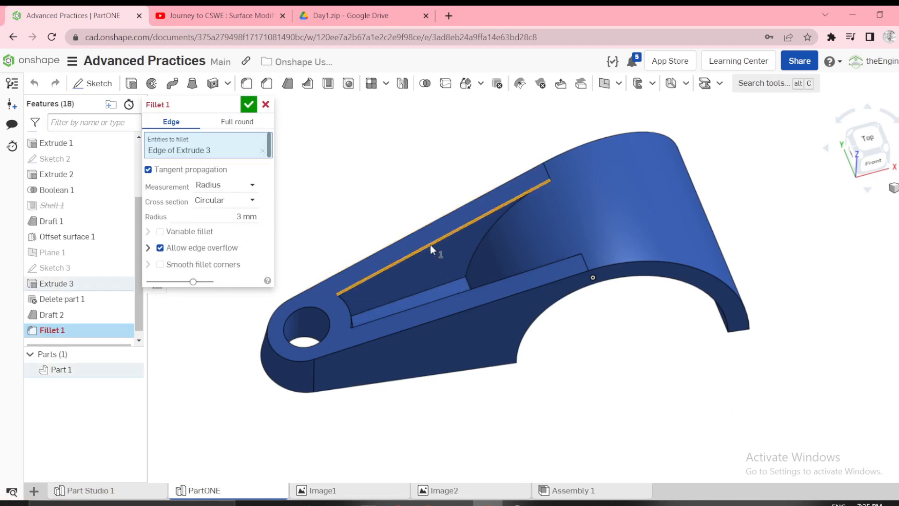
{"action": "right_click_drag", "start_coordinate": [431, 245], "coordinate": [420, 268]}
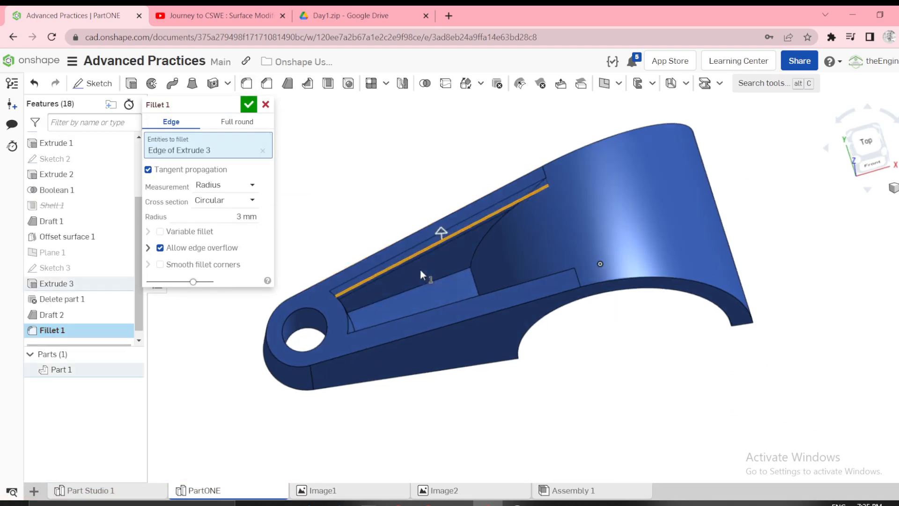
{"action": "left_click", "coordinate": [262, 150]}
{"action": "left_click", "coordinate": [419, 298]}
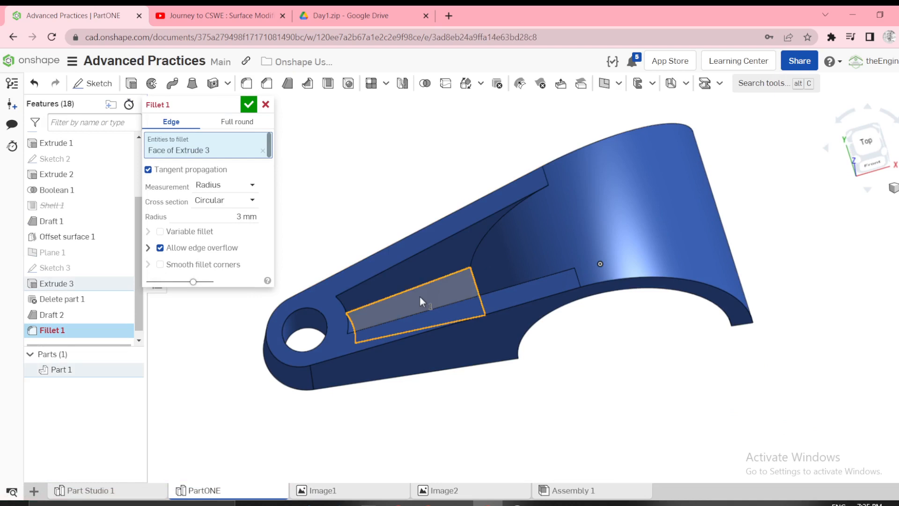
{"action": "right_click_drag", "start_coordinate": [419, 297], "coordinate": [392, 311]}
{"action": "left_click", "coordinate": [403, 266]}
{"action": "left_click", "coordinate": [353, 302]}
{"action": "left_click", "coordinate": [350, 302]}
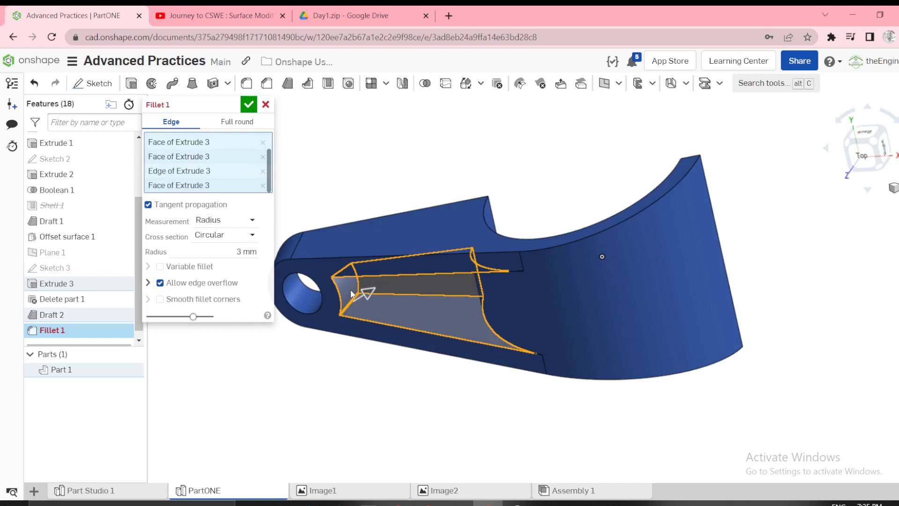
{"action": "left_click", "coordinate": [248, 104]}
Mirror Part 1 about its flat underside face, using the Add option to merge both halves into one part.
{"action": "right_click_drag", "start_coordinate": [301, 351], "coordinate": [421, 262]}
{"action": "left_click", "coordinate": [403, 89]}
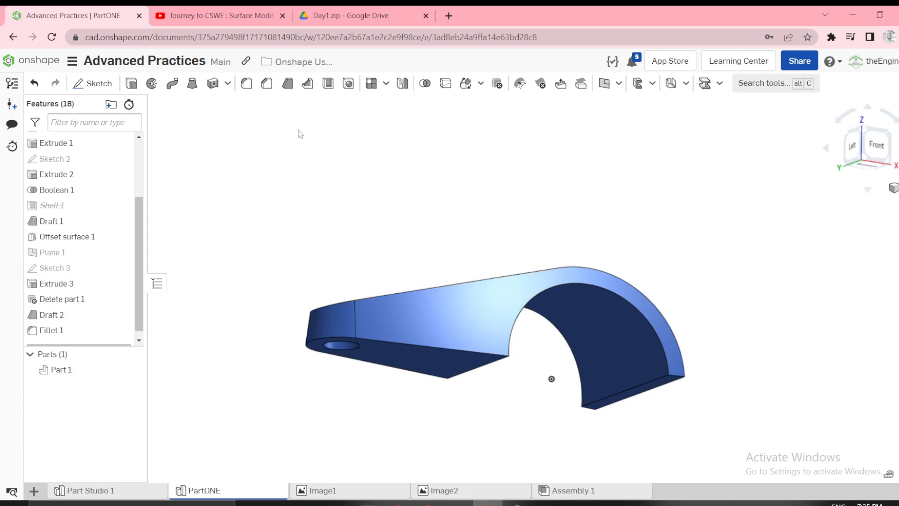
{"action": "left_click", "coordinate": [177, 121]}
{"action": "left_click", "coordinate": [170, 140]}
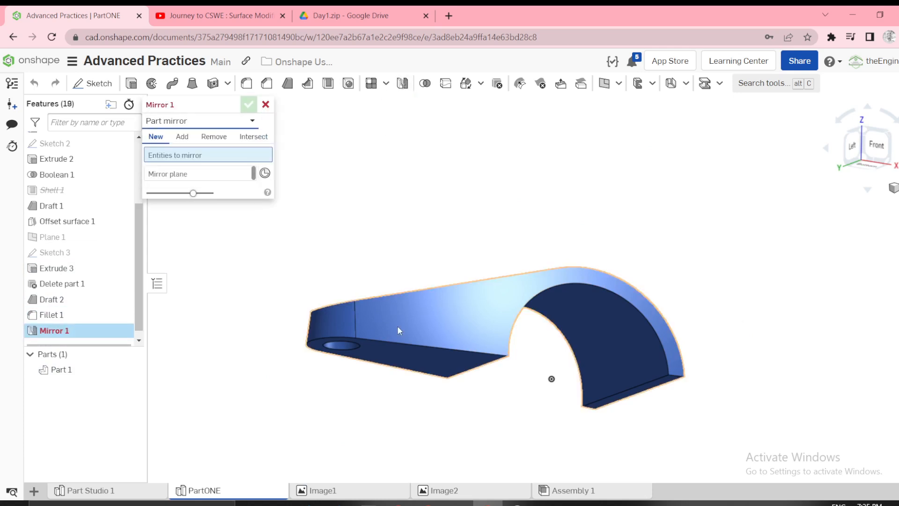
{"action": "left_click", "coordinate": [404, 333]}
{"action": "left_click", "coordinate": [225, 186]}
{"action": "left_click", "coordinate": [394, 365]}
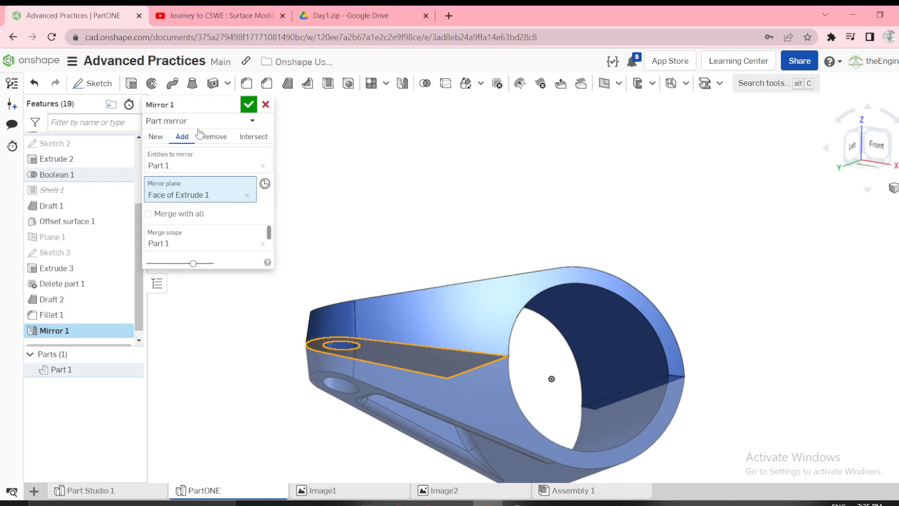
{"action": "left_click", "coordinate": [247, 105]}
{"action": "right_click_drag", "start_coordinate": [381, 196], "coordinate": [393, 233]}
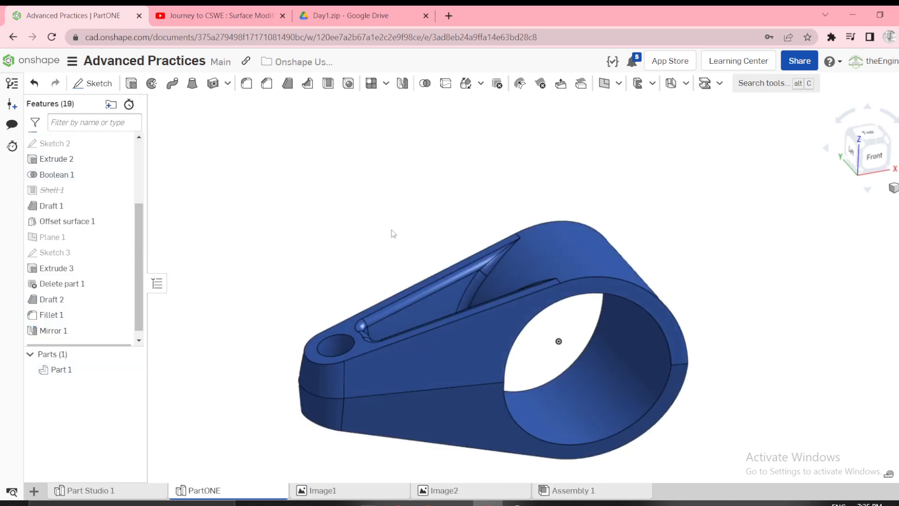
Change the appearance of Part 1 to the yellow-orange colour FAB601.
{"action": "left_click", "coordinate": [72, 373]}
{"action": "right_click", "coordinate": [72, 374]}
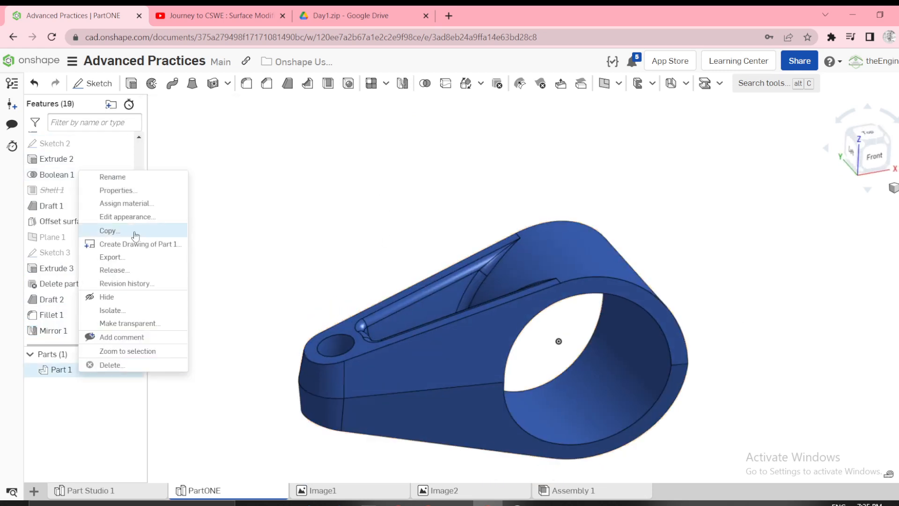
{"action": "left_click", "coordinate": [124, 220]}
{"action": "left_click", "coordinate": [256, 283]}
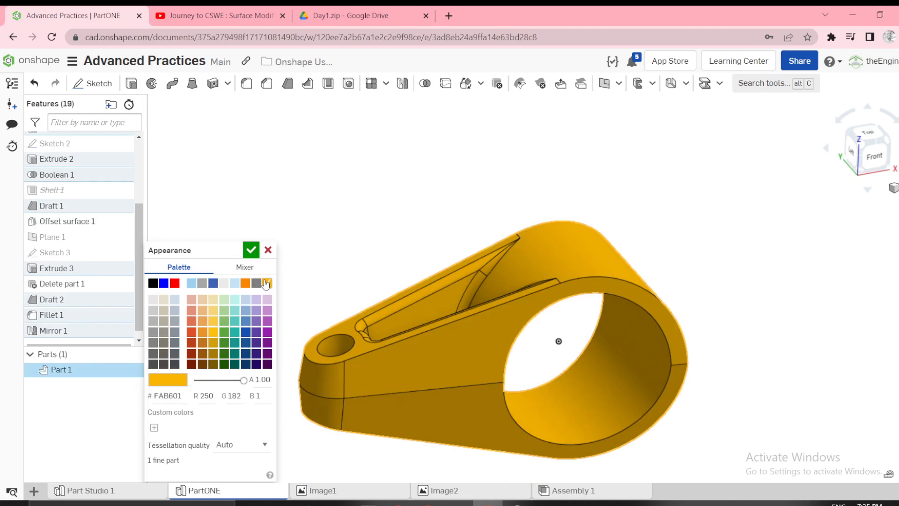
{"action": "left_click", "coordinate": [251, 250]}
Fillet the outer edge around the pocket side of the lever with a 3 mm radius, using tangent propagation.
{"action": "mouse_move", "coordinate": [312, 256]}
{"action": "right_mouse_down"}
{"action": "mouse_move", "coordinate": [318, 241]}
{"action": "mouse_move", "coordinate": [293, 253]}
{"action": "mouse_move", "coordinate": [315, 265]}
{"action": "right_mouse_up"}
{"action": "mouse_move", "coordinate": [387, 174]}
{"action": "right_mouse_down"}
{"action": "mouse_move", "coordinate": [391, 220]}
{"action": "mouse_move", "coordinate": [386, 163]}
{"action": "right_mouse_up"}
{"action": "left_click", "coordinate": [247, 84]}
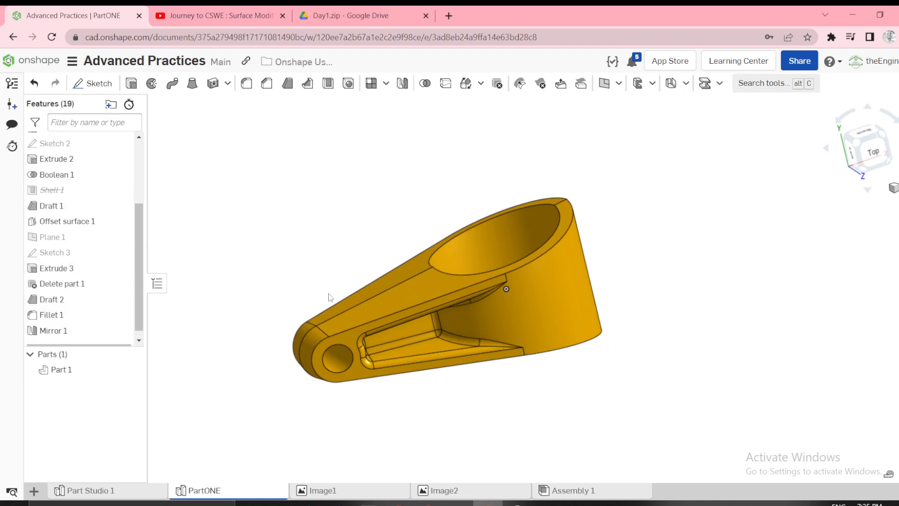
{"action": "left_click", "coordinate": [342, 332]}
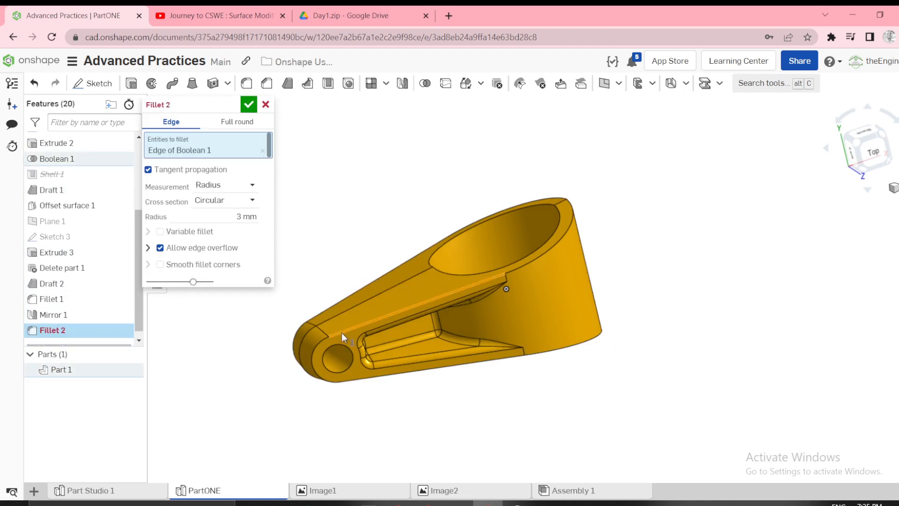
{"action": "right_click_drag", "start_coordinate": [369, 381], "coordinate": [412, 309]}
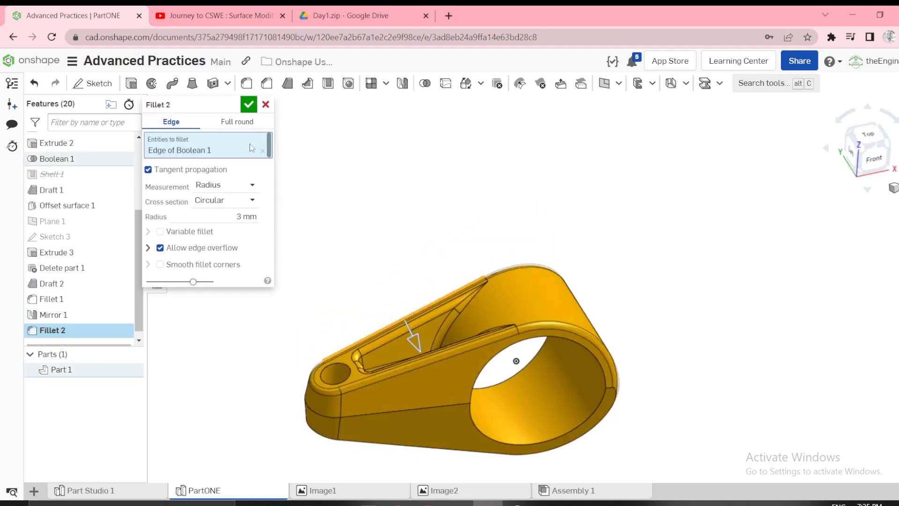
{"action": "left_click", "coordinate": [249, 104]}
Compare the outer-edge fillet with the Image1 drawing, including its fillet note and face colouring.
{"action": "scroll", "coordinate": [425, 211], "scroll_direction": "down", "scroll_amount": 3}
{"action": "mouse_move", "coordinate": [426, 211]}
{"action": "right_mouse_down"}
{"action": "mouse_move", "coordinate": [375, 192]}
{"action": "mouse_move", "coordinate": [371, 336]}
{"action": "right_mouse_up"}
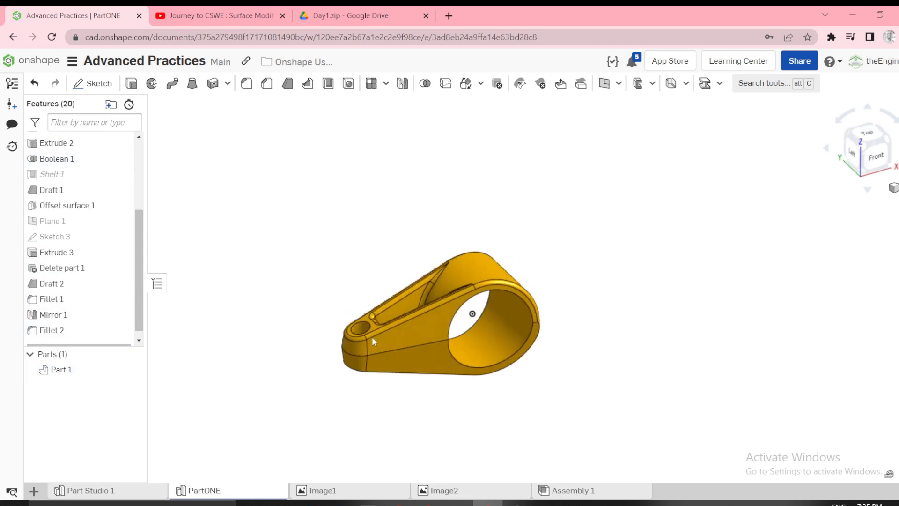
{"action": "left_click", "coordinate": [313, 490]}
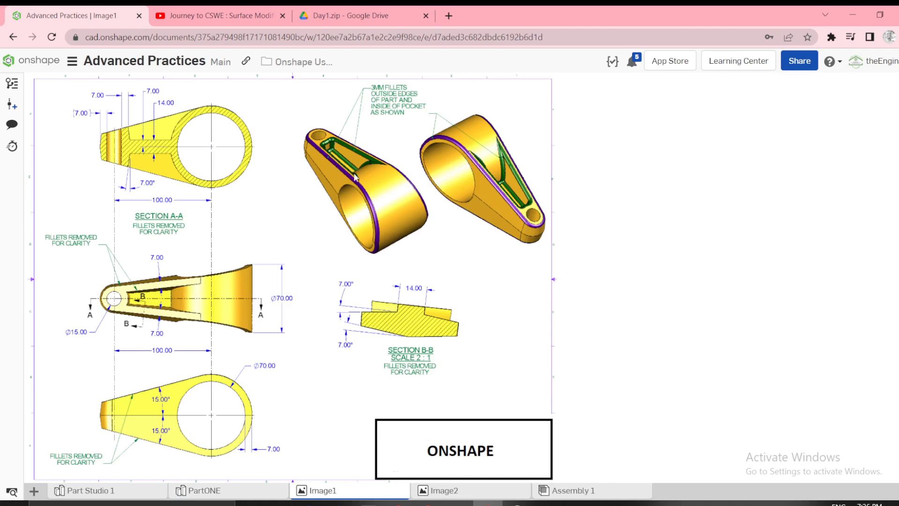
{"action": "left_click", "coordinate": [239, 490]}
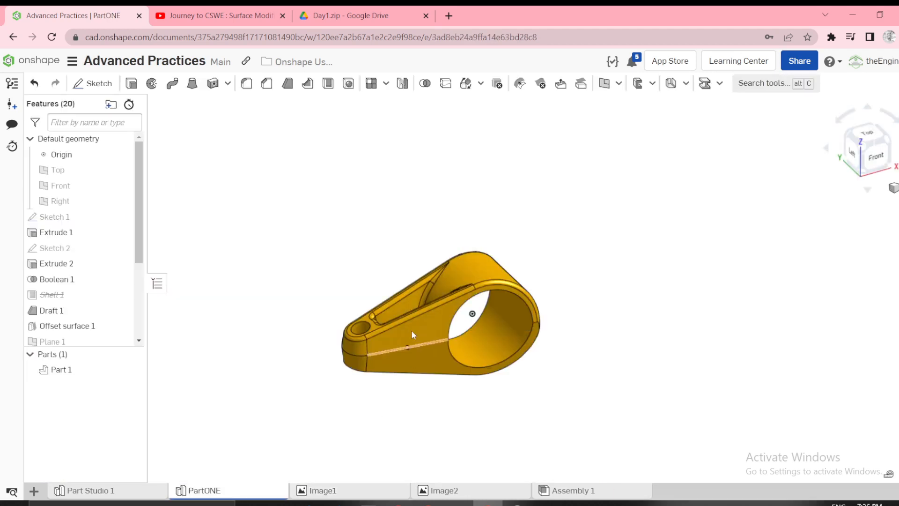
Try to select the outer fillet faces by creating a Tangent connected face selection from one Fillet 2 face.
{"action": "right_click", "coordinate": [383, 342]}
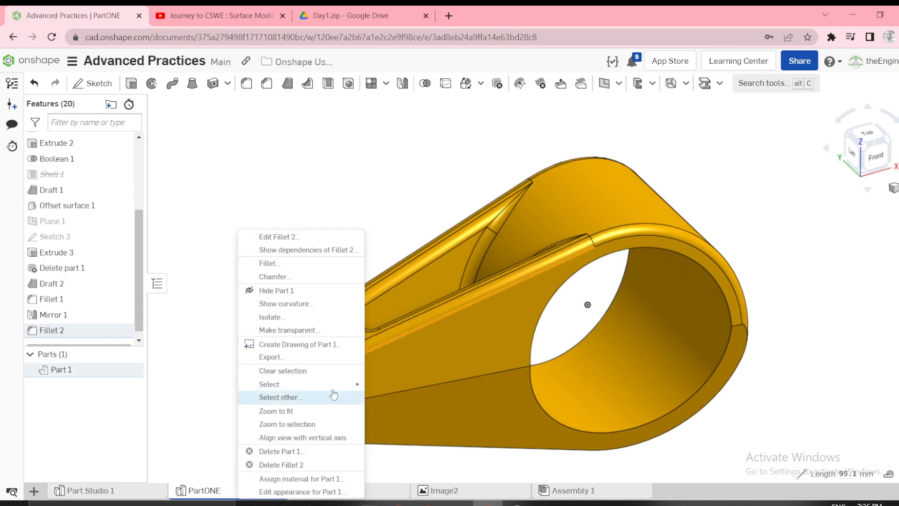
{"action": "mouse_move", "coordinate": [358, 385]}
{"action": "left_click", "coordinate": [388, 385]}
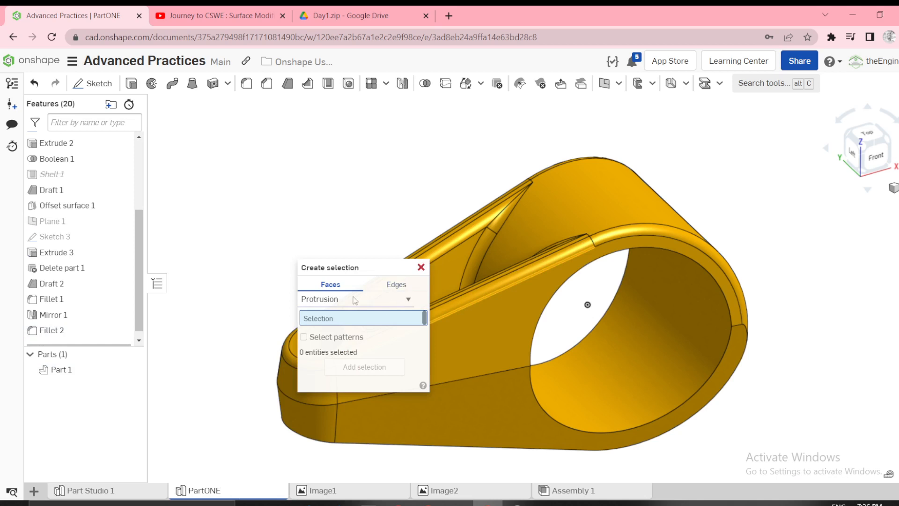
{"action": "left_click", "coordinate": [332, 299]}
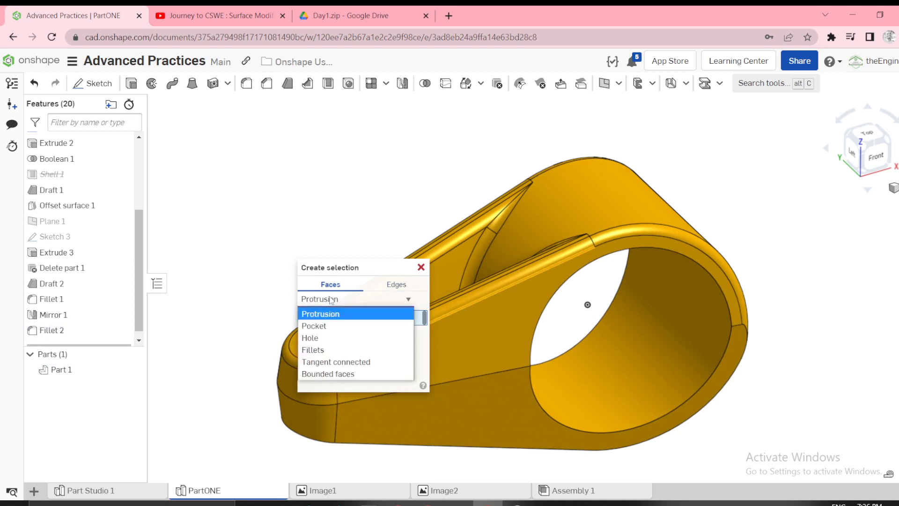
{"action": "left_click", "coordinate": [314, 349]}
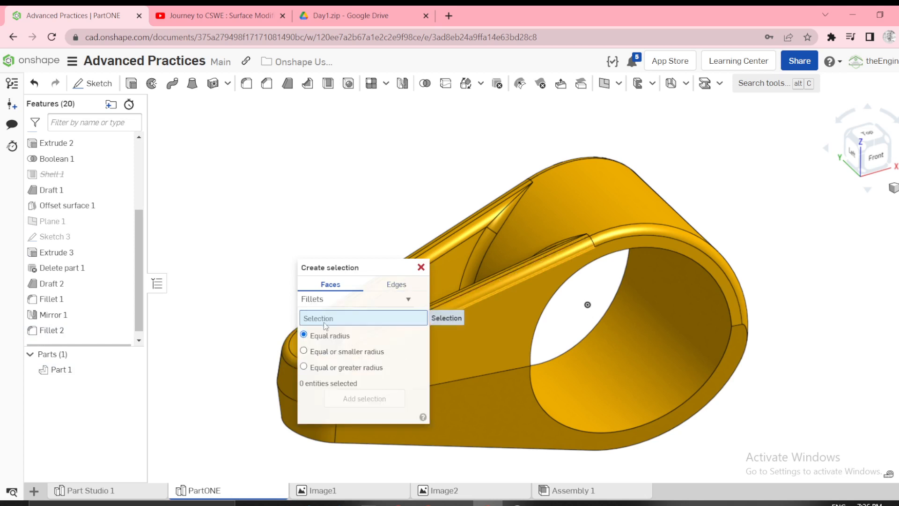
{"action": "left_click", "coordinate": [336, 299]}
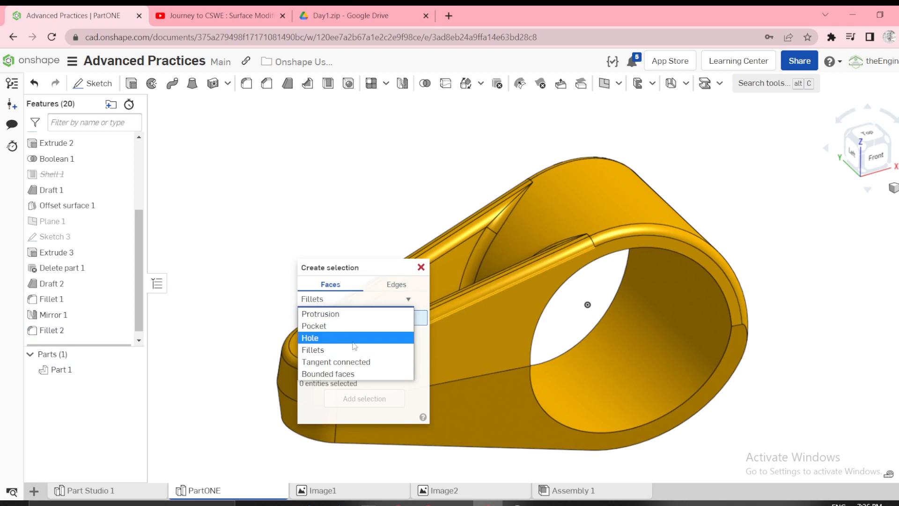
{"action": "left_click", "coordinate": [352, 361]}
{"action": "left_click", "coordinate": [478, 297]}
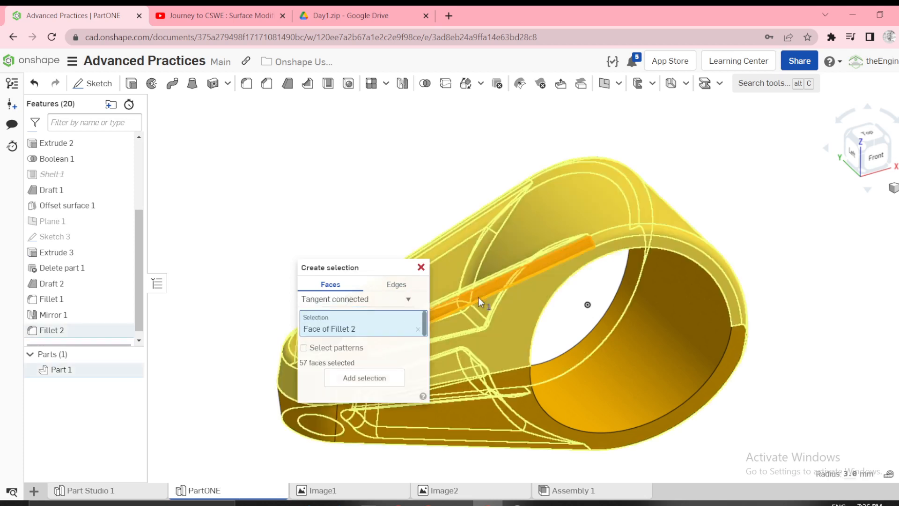
{"action": "left_click", "coordinate": [420, 267]}
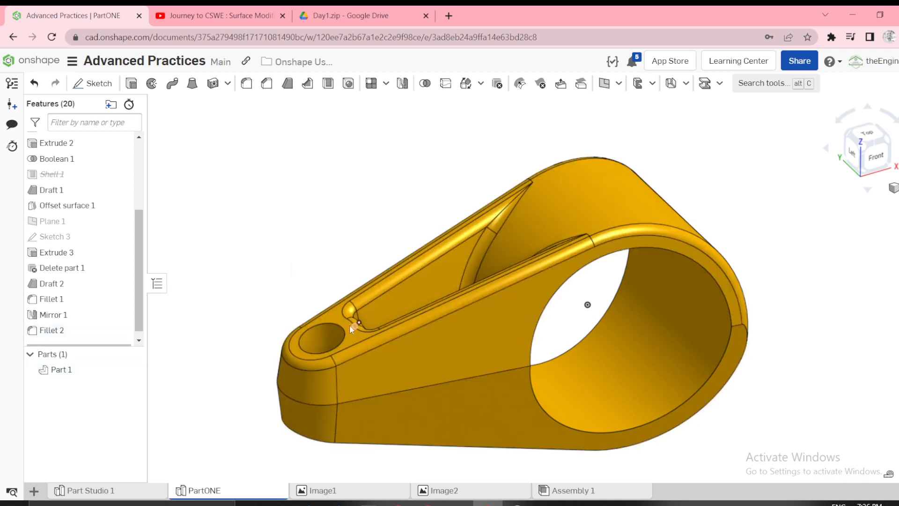
{"action": "scroll", "coordinate": [524, 282], "scroll_direction": "up", "scroll_amount": 3}
{"action": "left_click", "coordinate": [608, 245]}
{"action": "left_click", "coordinate": [668, 215]}
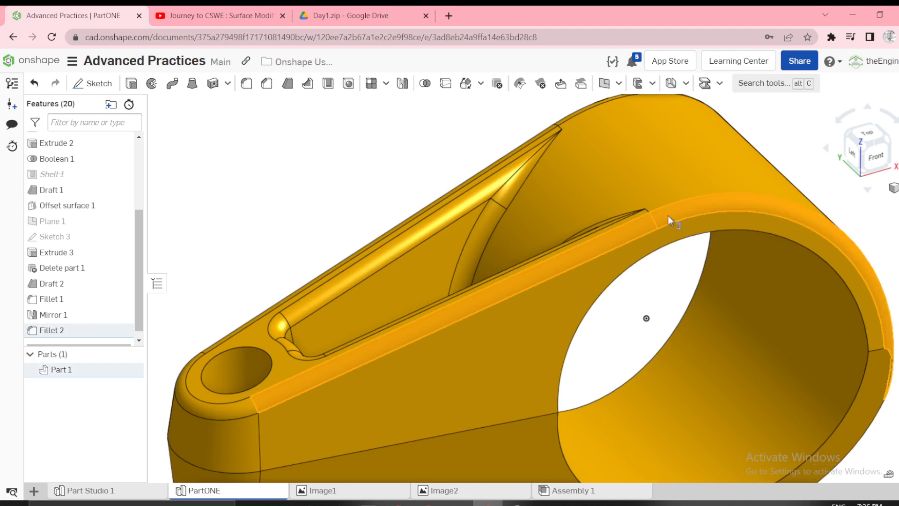
{"action": "scroll", "coordinate": [668, 215], "scroll_direction": "down", "scroll_amount": 3}
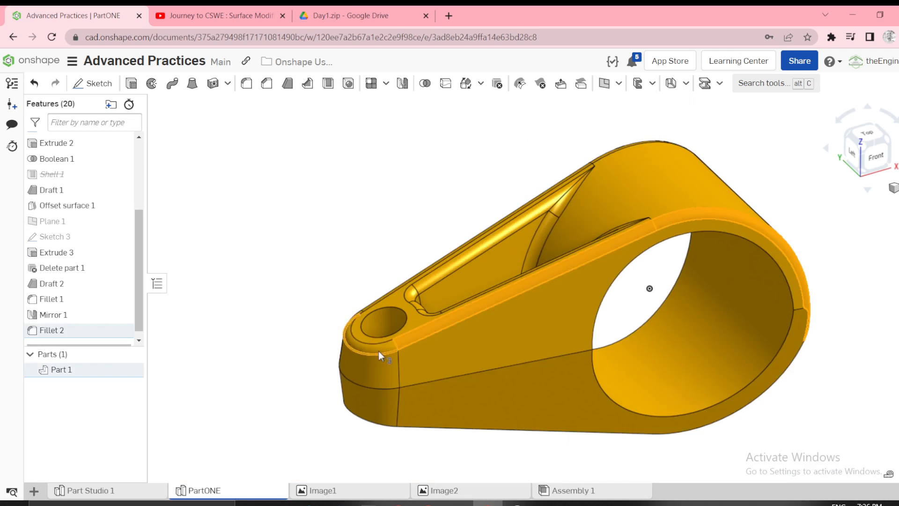
{"action": "key", "text": "Escape"}
Add a purple face appearance to the five outer-edge fillet faces around the small end, both long sides and the large ring.
{"action": "left_click", "coordinate": [360, 345]}
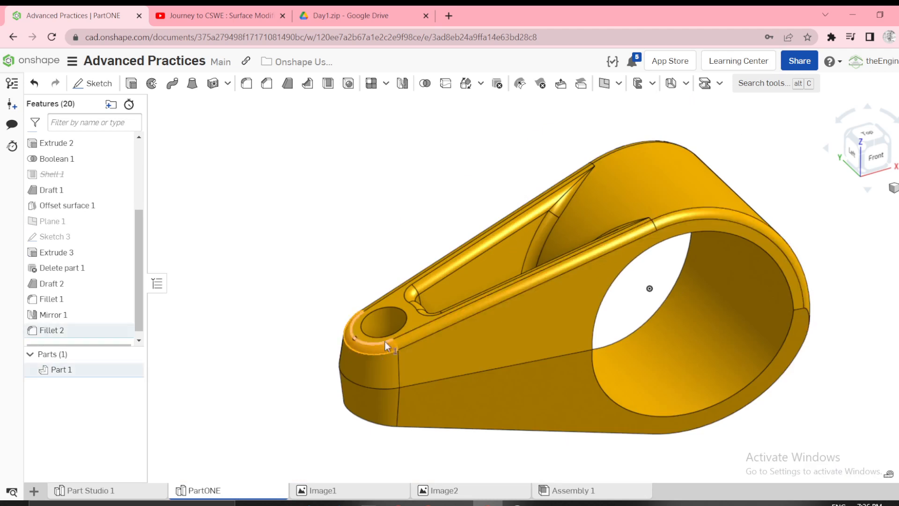
{"action": "scroll", "coordinate": [416, 339], "scroll_direction": "up", "scroll_amount": 3}
{"action": "left_click", "coordinate": [416, 337]}
{"action": "right_click_drag", "start_coordinate": [402, 328], "coordinate": [411, 370]}
{"action": "scroll", "coordinate": [342, 256], "scroll_direction": "up", "scroll_amount": 3}
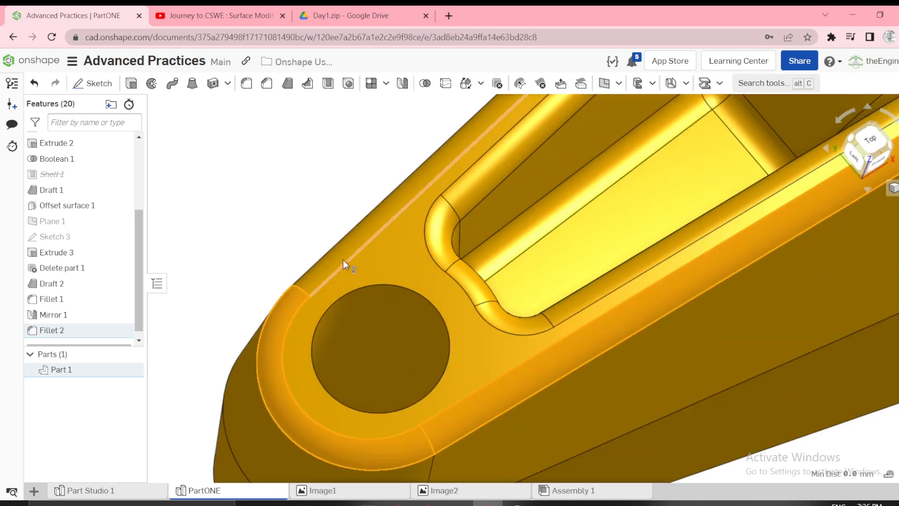
{"action": "left_click", "coordinate": [349, 250]}
{"action": "scroll", "coordinate": [369, 255], "scroll_direction": "down", "scroll_amount": 3}
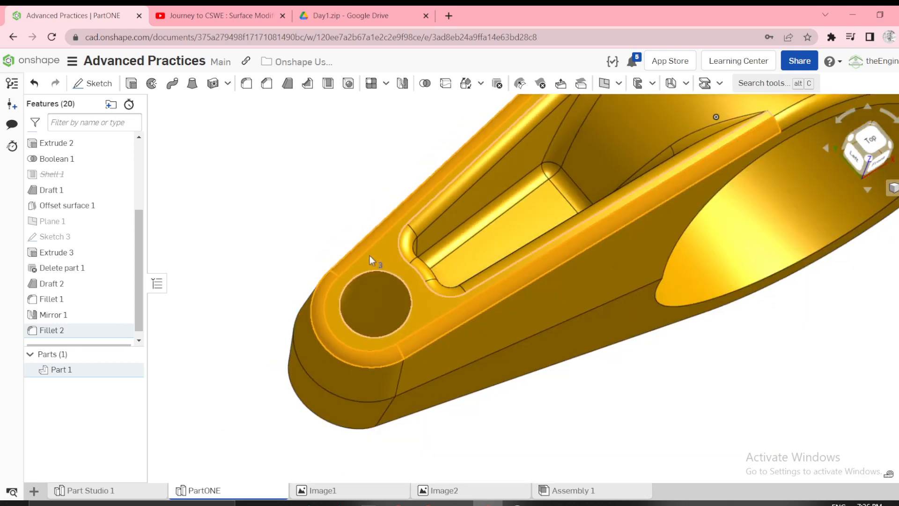
{"action": "scroll", "coordinate": [375, 253], "scroll_direction": "down", "scroll_amount": 3}
{"action": "scroll", "coordinate": [481, 128], "scroll_direction": "up", "scroll_amount": 5}
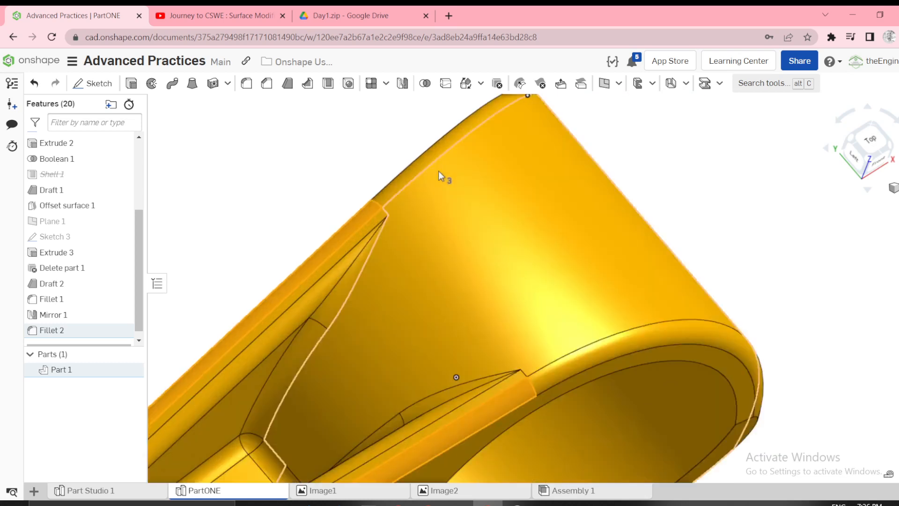
{"action": "right_click_drag", "start_coordinate": [438, 170], "coordinate": [443, 194]}
{"action": "left_click", "coordinate": [395, 185]}
{"action": "scroll", "coordinate": [506, 271], "scroll_direction": "down", "scroll_amount": 2}
{"action": "right_click_drag", "start_coordinate": [507, 271], "coordinate": [471, 268]}
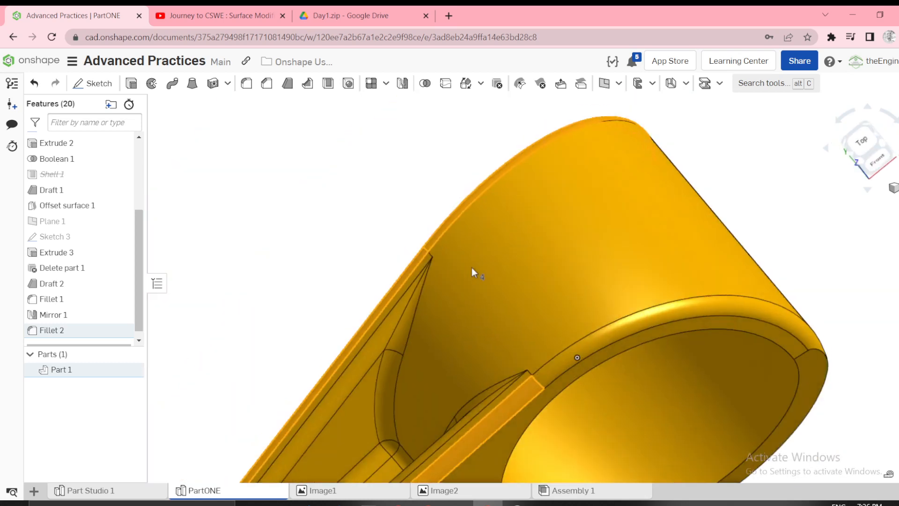
{"action": "left_click", "coordinate": [670, 316]}
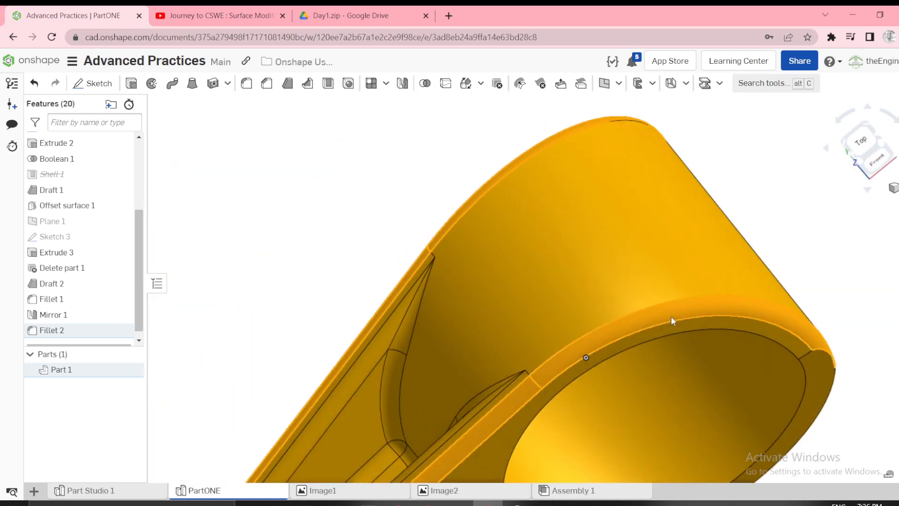
{"action": "right_click", "coordinate": [195, 312]}
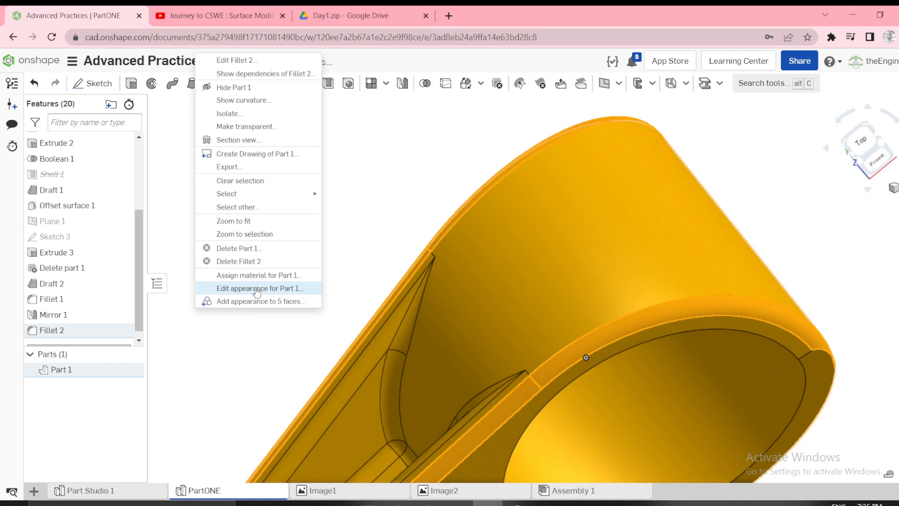
{"action": "left_click", "coordinate": [276, 304]}
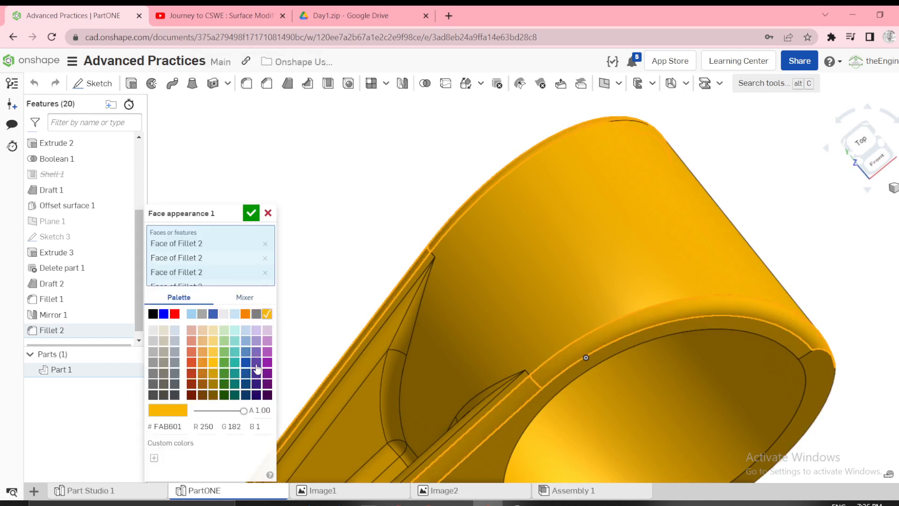
{"action": "left_click", "coordinate": [256, 362]}
{"action": "left_click", "coordinate": [252, 214]}
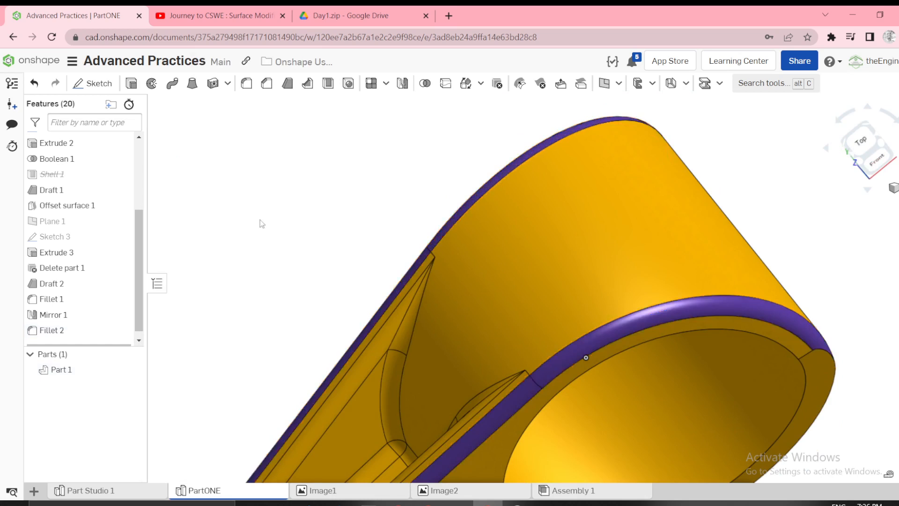
Inspect the coloured part and pocket from above and consult the configuration requirements in the Image2 drawing.
{"action": "scroll", "coordinate": [260, 222], "scroll_direction": "down", "scroll_amount": 4}
{"action": "right_click_drag", "start_coordinate": [398, 213], "coordinate": [333, 276]}
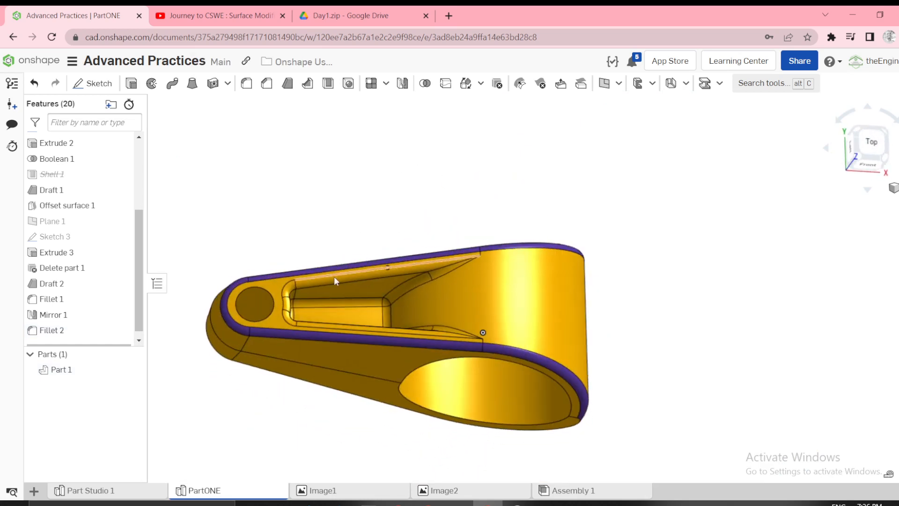
{"action": "scroll", "coordinate": [333, 279], "scroll_direction": "up", "scroll_amount": 5}
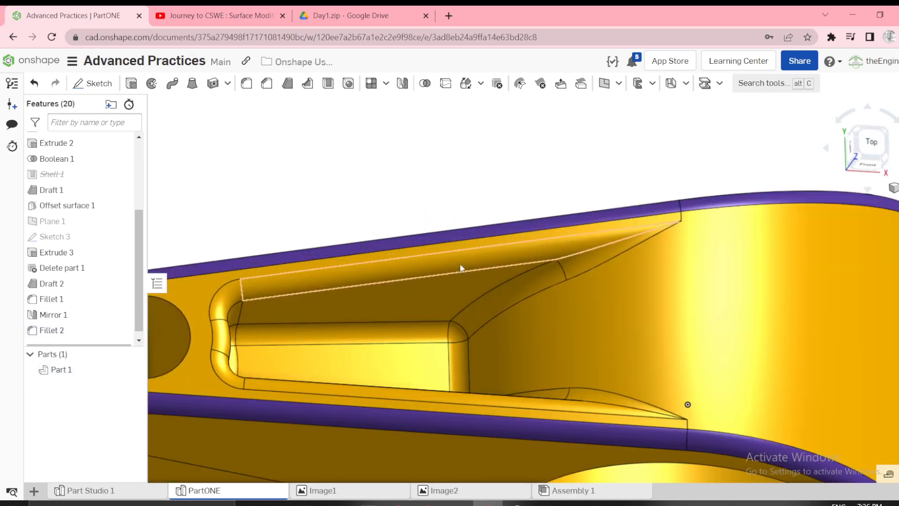
{"action": "scroll", "coordinate": [522, 292], "scroll_direction": "down", "scroll_amount": 5}
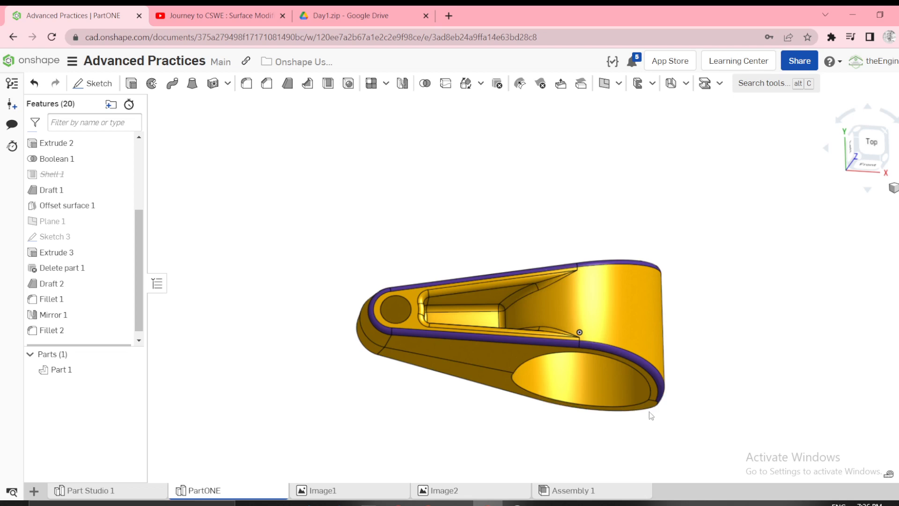
{"action": "left_click", "coordinate": [482, 492]}
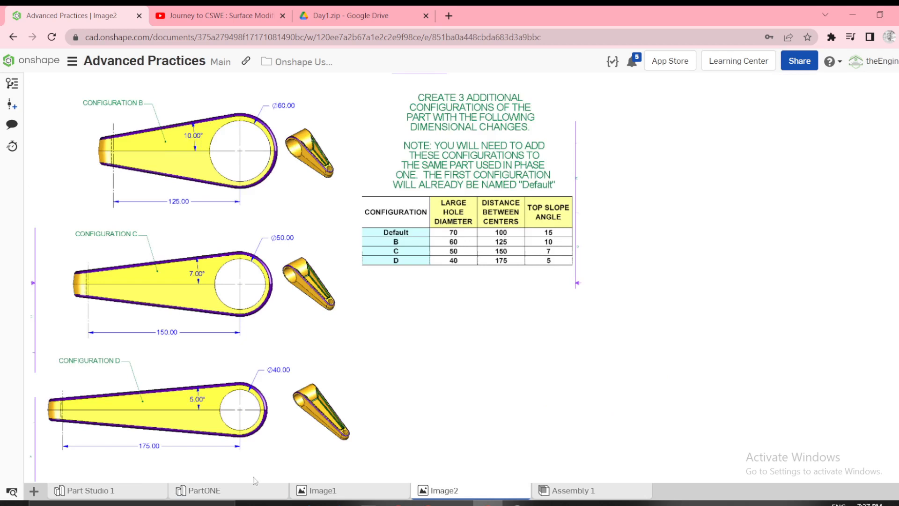
Start a new length variable in the PartONE studio and name it Large_hole_diameter, after the table heading in the Image2 drawing.
{"action": "left_click", "coordinate": [193, 496]}
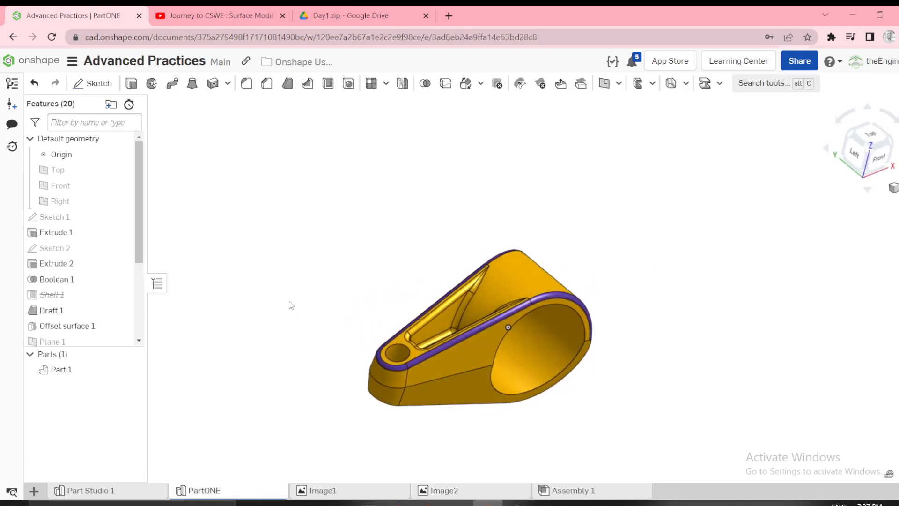
{"action": "mouse_move", "coordinate": [289, 301]}
{"action": "right_mouse_down"}
{"action": "mouse_move", "coordinate": [278, 313]}
{"action": "mouse_move", "coordinate": [279, 299]}
{"action": "right_mouse_up"}
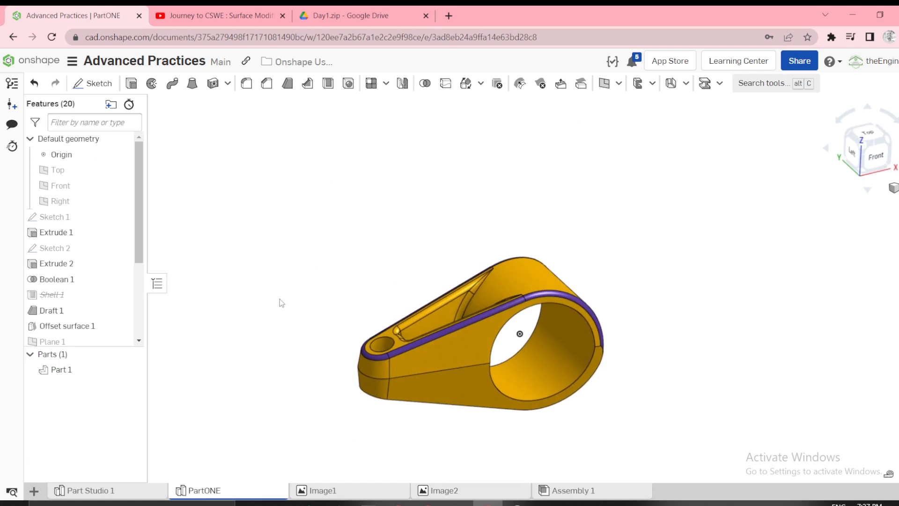
{"action": "left_click", "coordinate": [618, 83]}
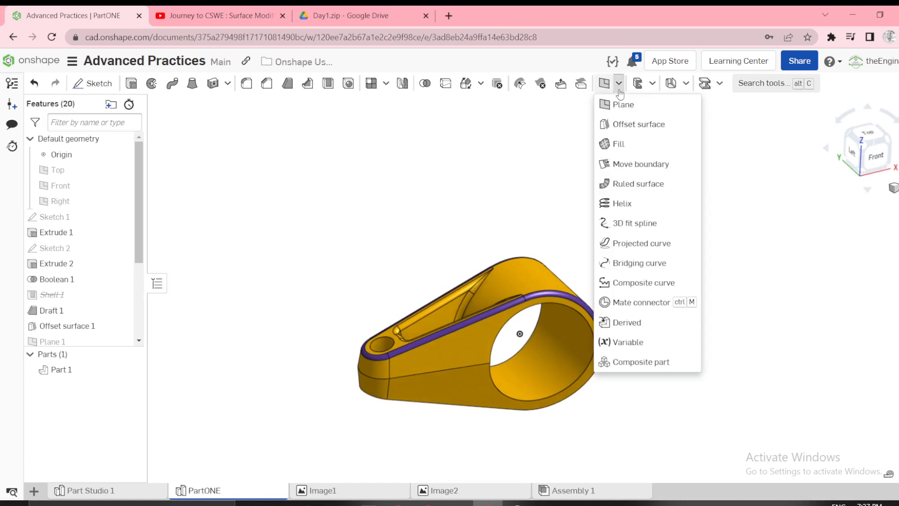
{"action": "left_click", "coordinate": [634, 342]}
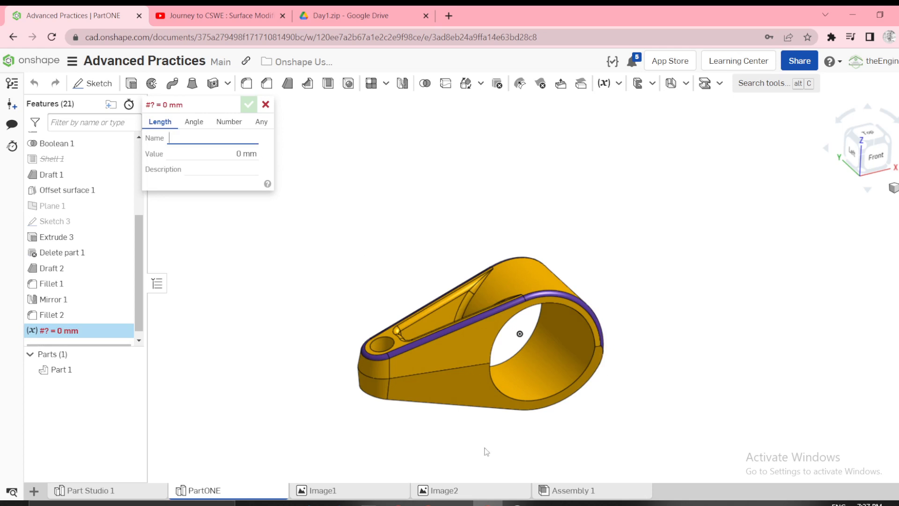
{"action": "left_click", "coordinate": [447, 492]}
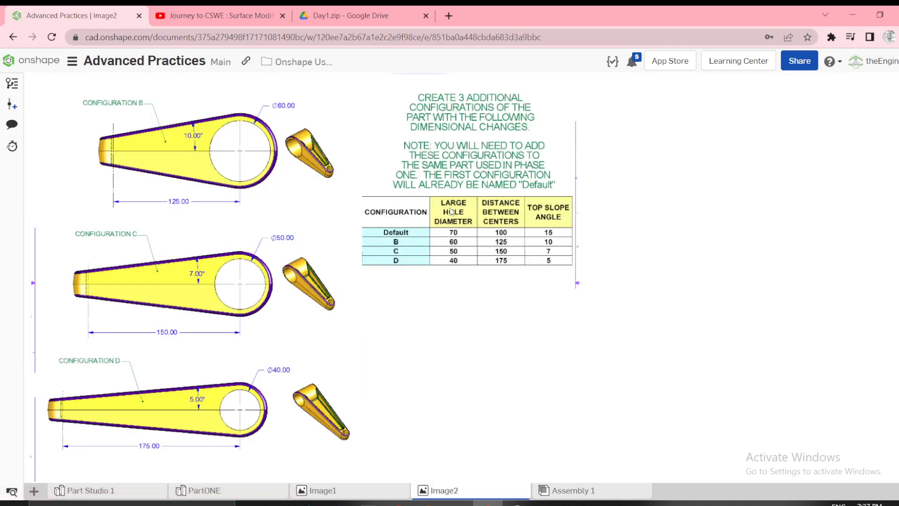
{"action": "left_click", "coordinate": [259, 494]}
{"action": "left_click", "coordinate": [214, 140]}
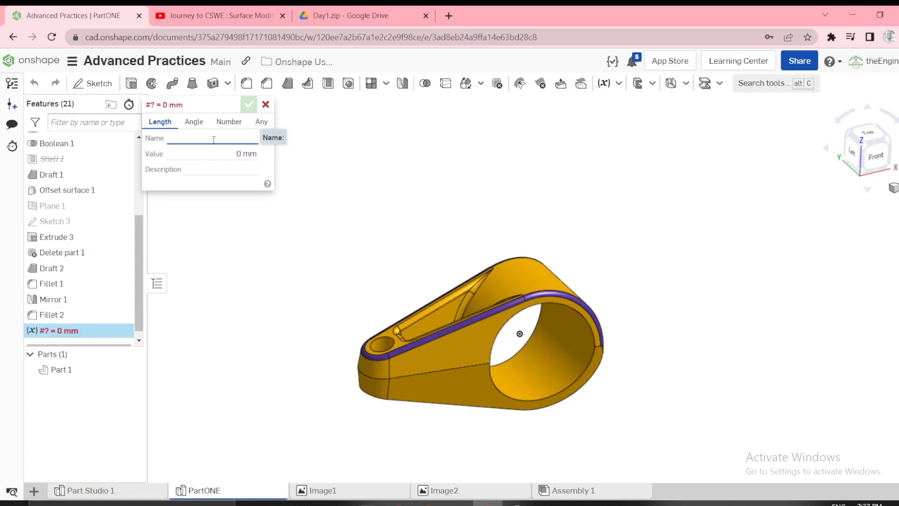
{"action": "type", "text": "La"}
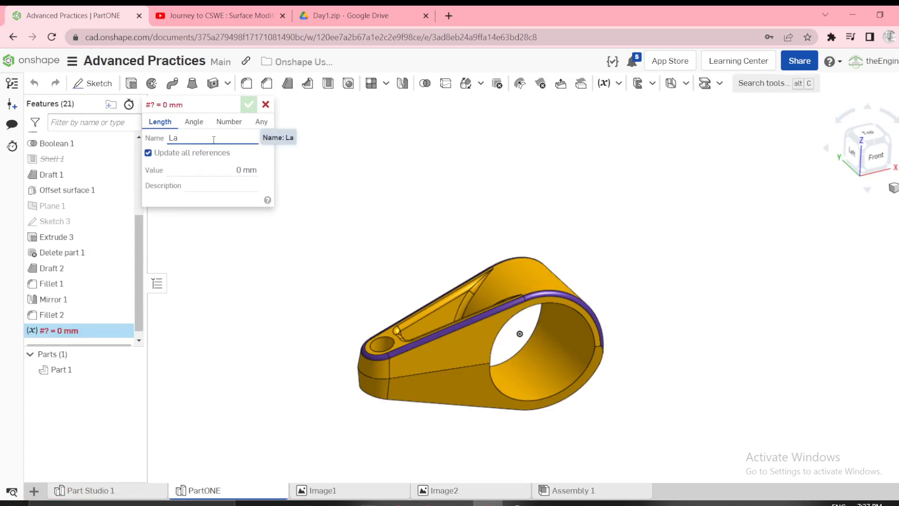
{"action": "type", "text": "rge_"}
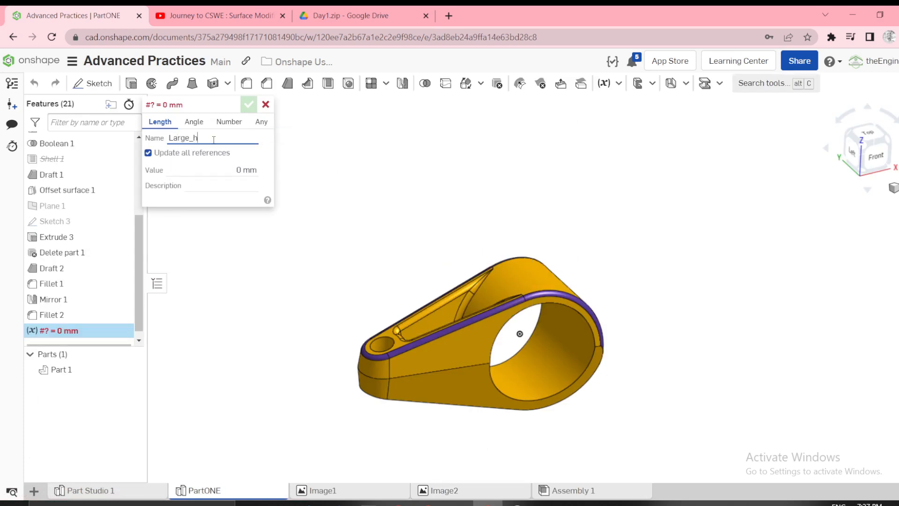
{"action": "type", "text": "hole_diam"}
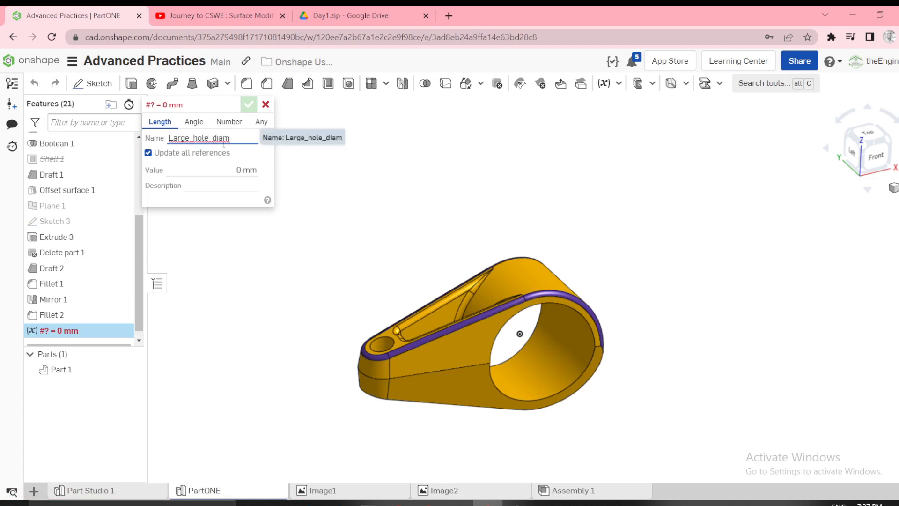
{"action": "type", "text": "eter"}
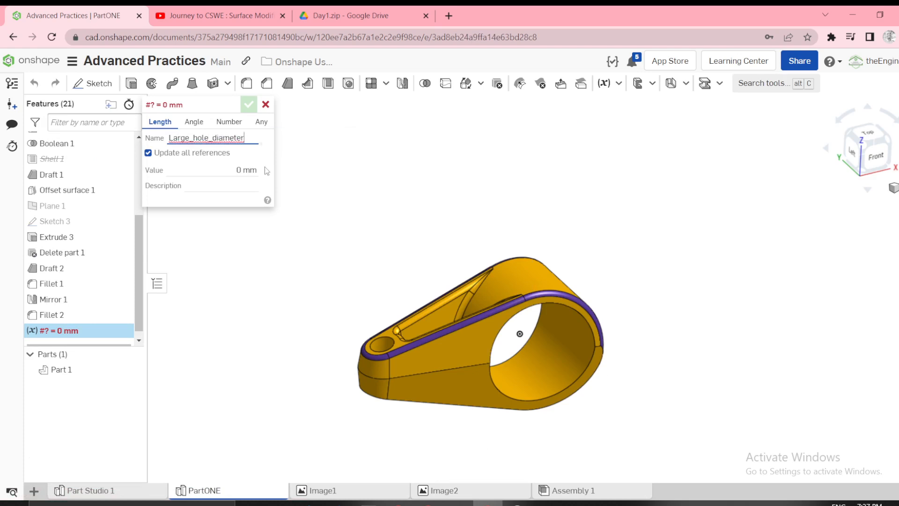
{"action": "key", "text": "Tab"}
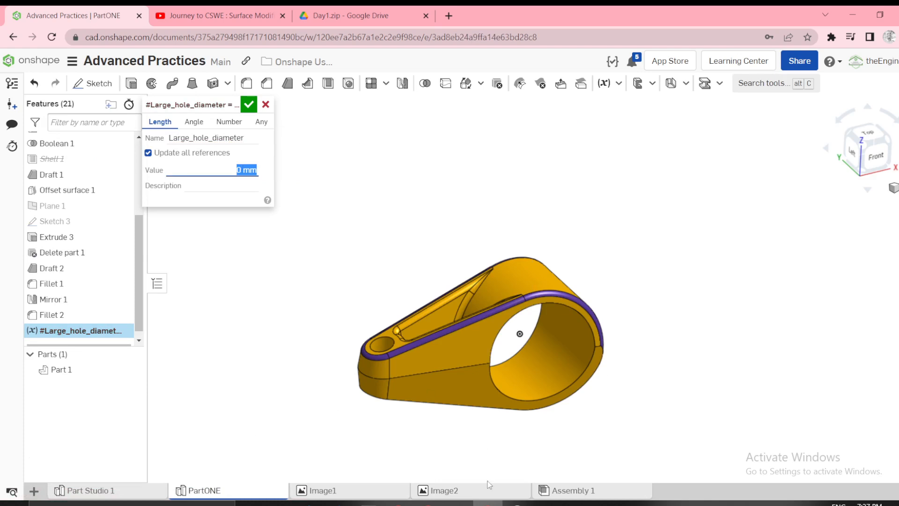
Look up the default large hole diameter in the Image2 table and set the Large_hole_diameter variable to 70 mm.
{"action": "left_click", "coordinate": [472, 495]}
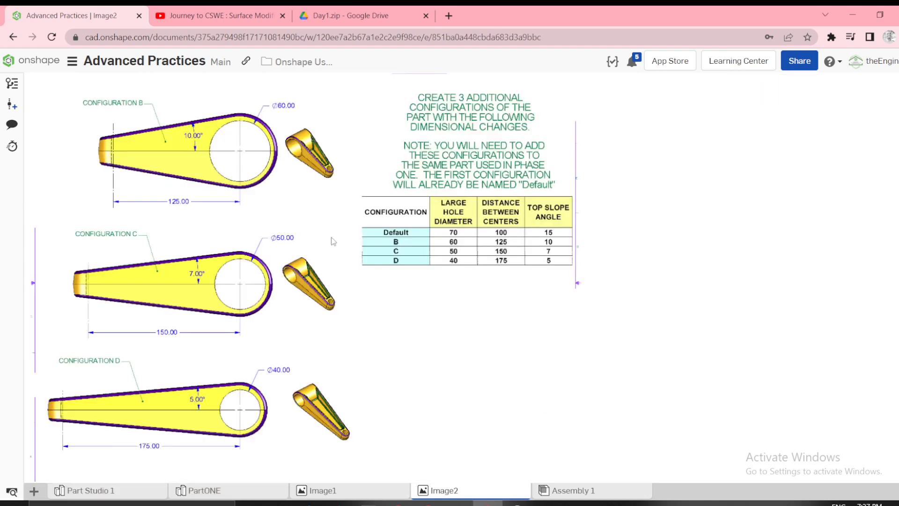
{"action": "left_click", "coordinate": [201, 492]}
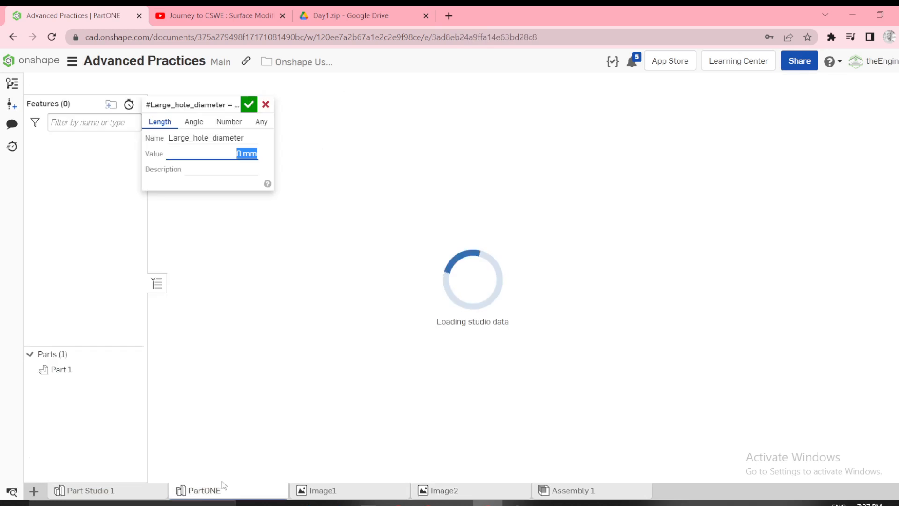
{"action": "left_click", "coordinate": [517, 503]}
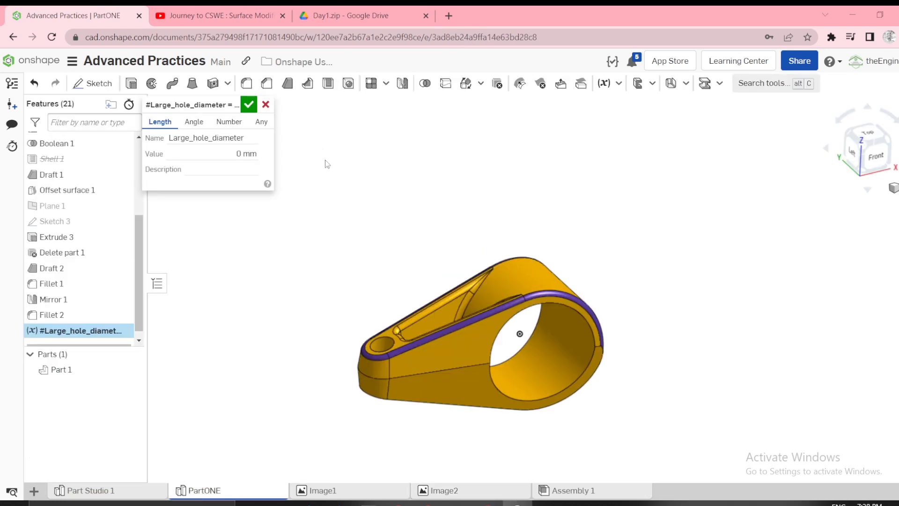
{"action": "left_click", "coordinate": [238, 153]}
{"action": "type", "text": "7"}
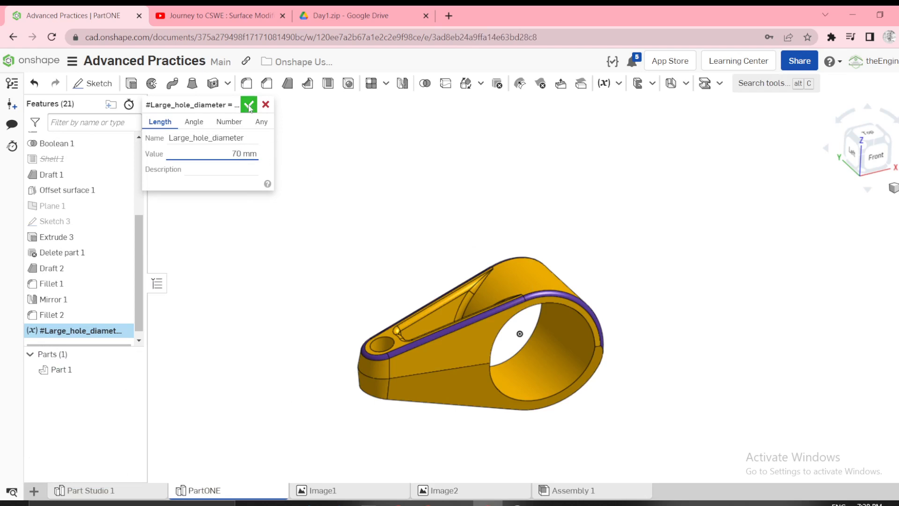
{"action": "left_click", "coordinate": [248, 105]}
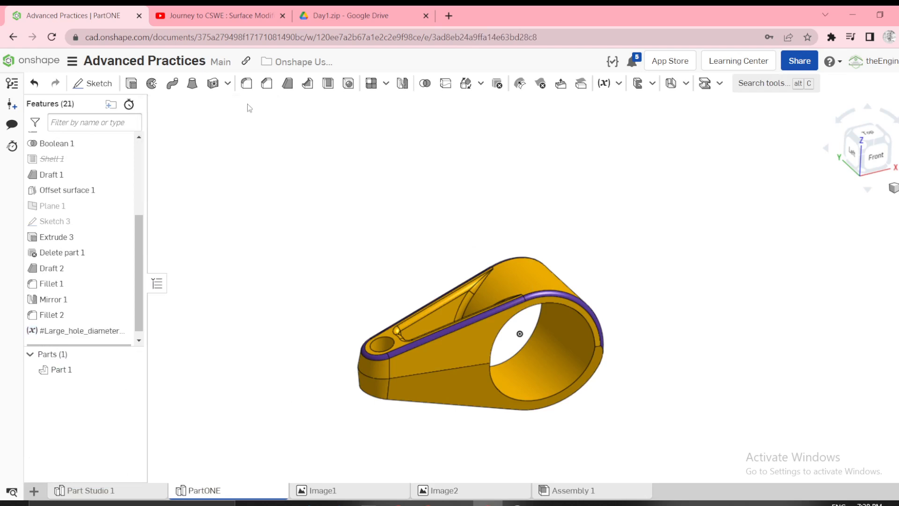
Create a length variable named Dist_between_centers with a value of 100 mm.
{"action": "left_click", "coordinate": [603, 83]}
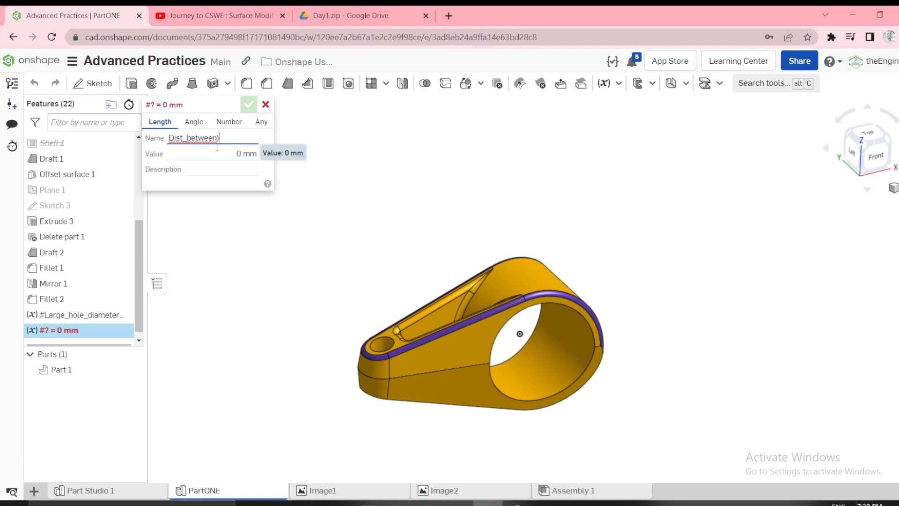
{"action": "key", "text": "BackSpace"}
{"action": "type", "text": "_centers"}
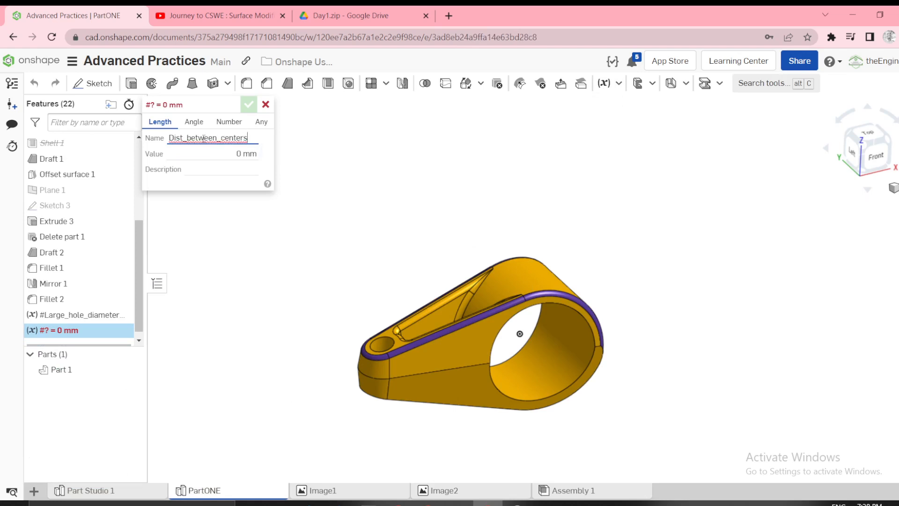
{"action": "left_click", "coordinate": [217, 153]}
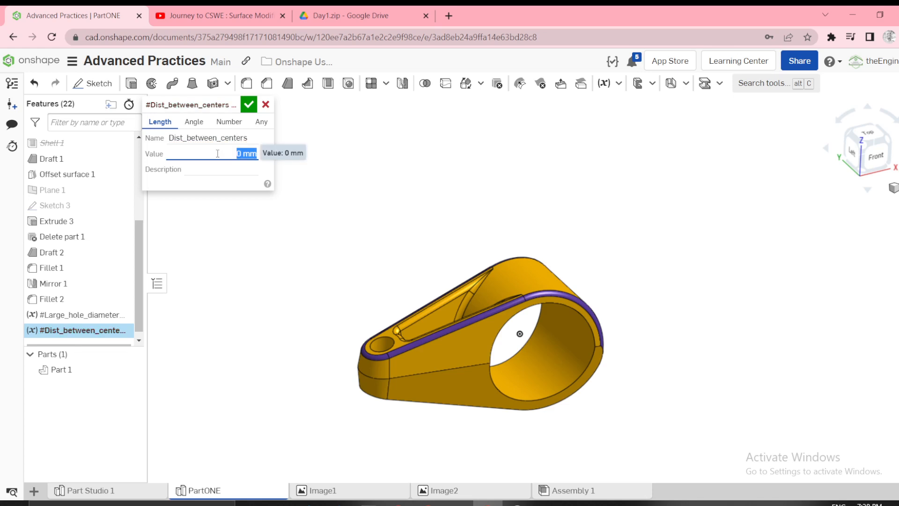
{"action": "type", "text": "100"}
{"action": "left_click", "coordinate": [248, 104]}
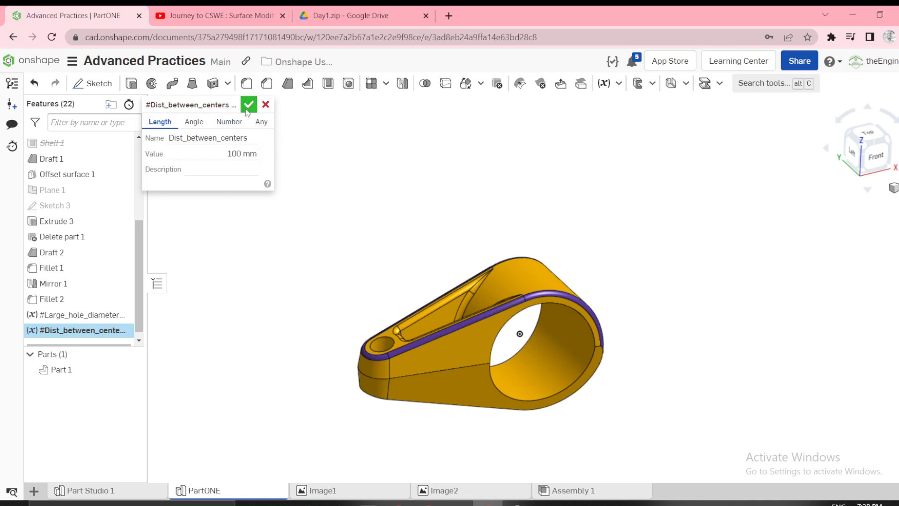
Create an angle variable named Slope_angle with a value of 15 deg.
{"action": "left_click", "coordinate": [604, 83]}
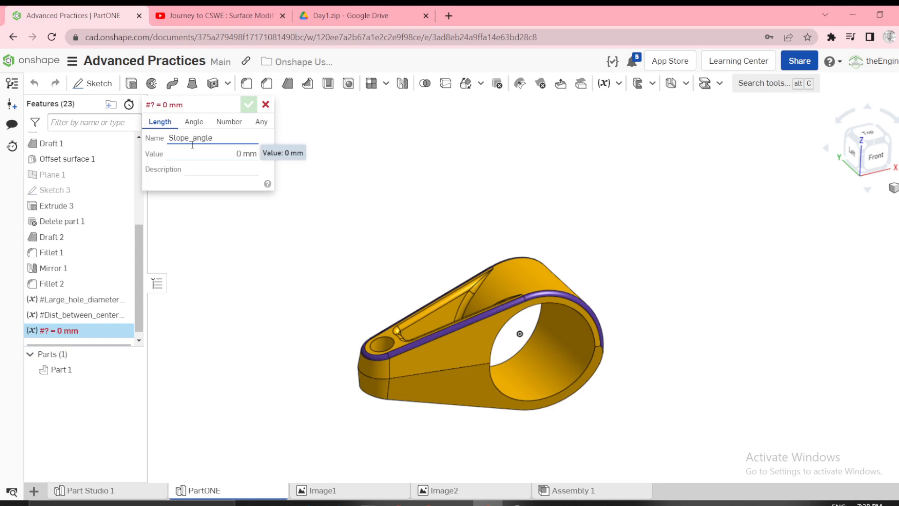
{"action": "left_click", "coordinate": [193, 122]}
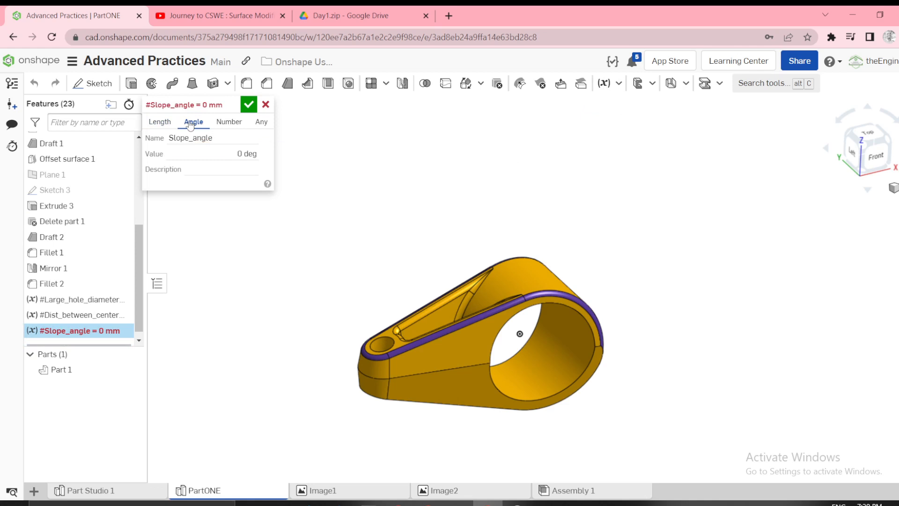
{"action": "triple_click", "coordinate": [233, 154]}
{"action": "type", "text": "15"}
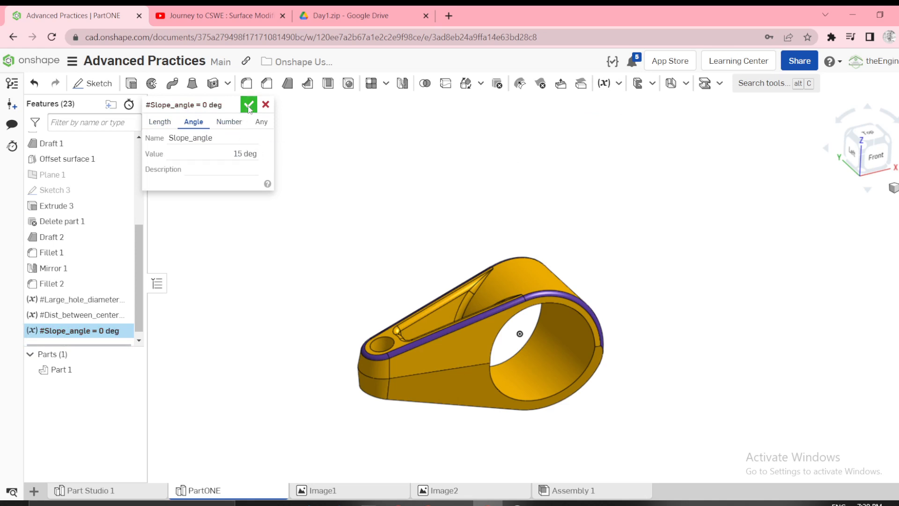
{"action": "left_click", "coordinate": [248, 105]}
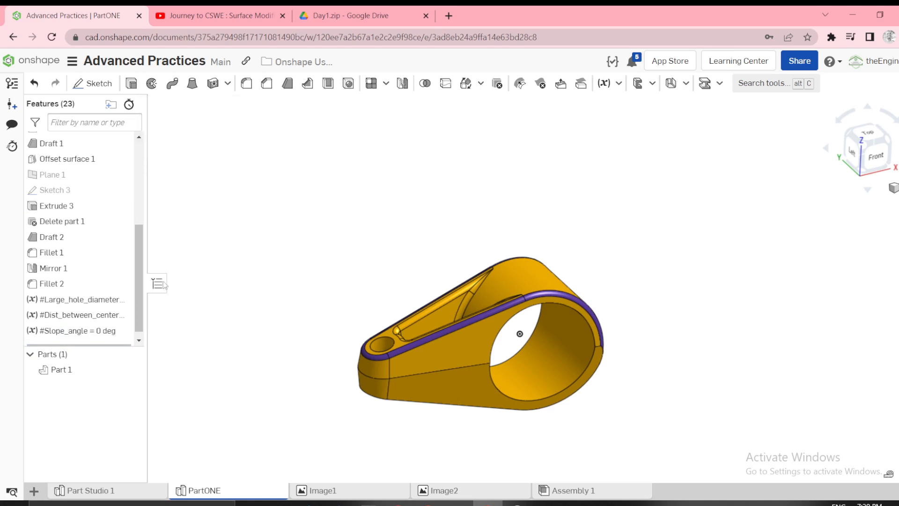
Move the three variables together in the feature order so they come directly before Sketch 1.
{"action": "left_click", "coordinate": [77, 315], "text": "shift"}
{"action": "left_click", "coordinate": [74, 330], "text": "shift"}
{"action": "mouse_move", "coordinate": [76, 313]}
{"action": "left_mouse_down"}
{"action": "mouse_move", "coordinate": [75, 136]}
{"action": "mouse_move", "coordinate": [70, 220]}
{"action": "left_mouse_up"}
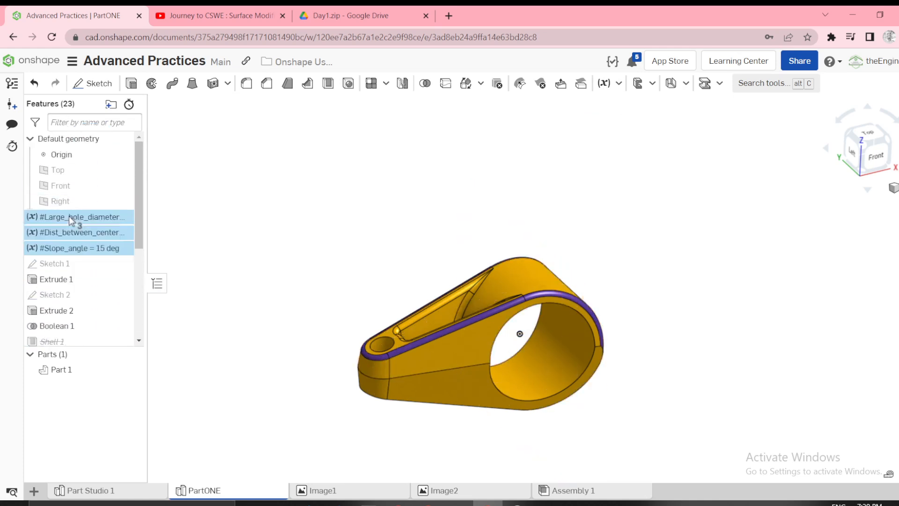
{"action": "left_click", "coordinate": [221, 218]}
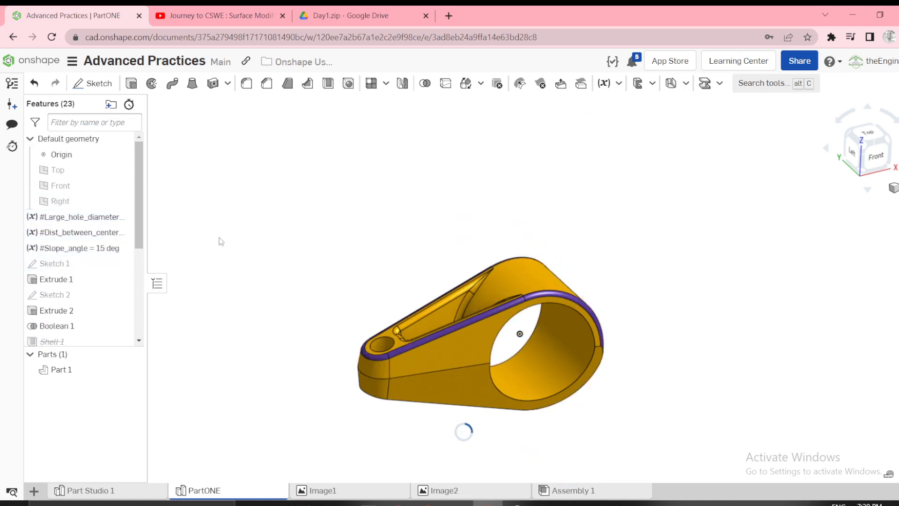
Edit Sketch 1, reposition the large inner circle's diameter dimension farther out and link its value to #Large_hole_diameter.
{"action": "right_click", "coordinate": [52, 269]}
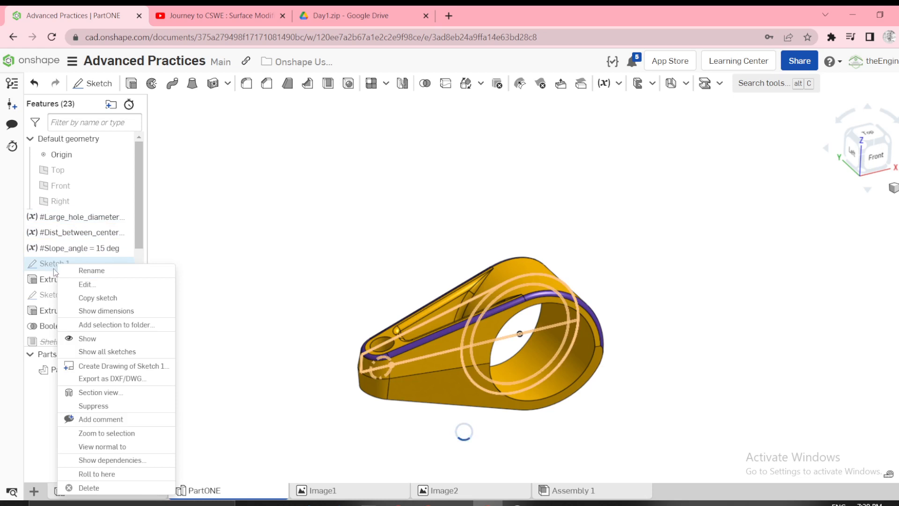
{"action": "left_click", "coordinate": [87, 284]}
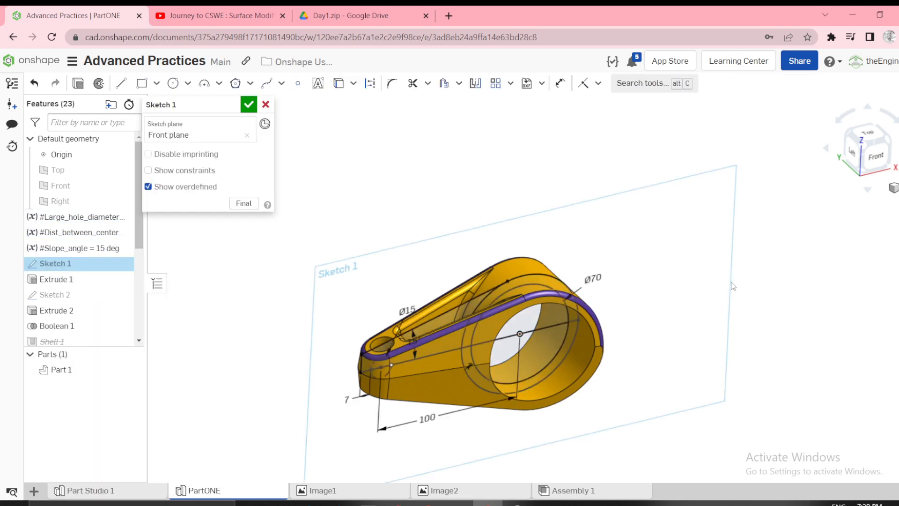
{"action": "key", "text": "n"}
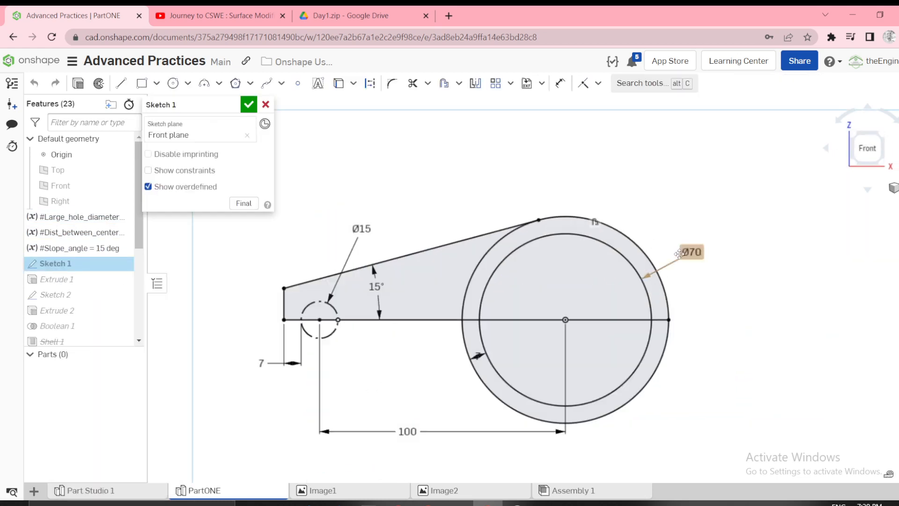
{"action": "left_click_drag", "start_coordinate": [693, 221], "coordinate": [702, 192]}
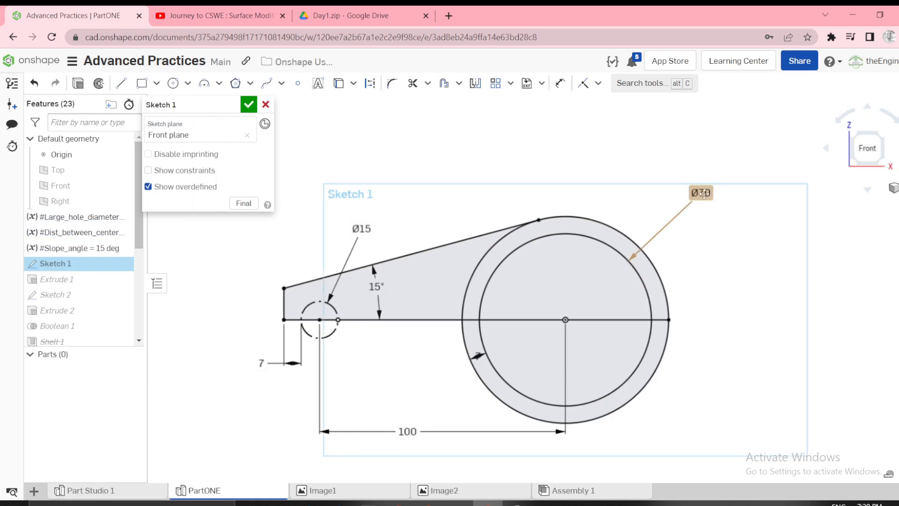
{"action": "double_click", "coordinate": [704, 193]}
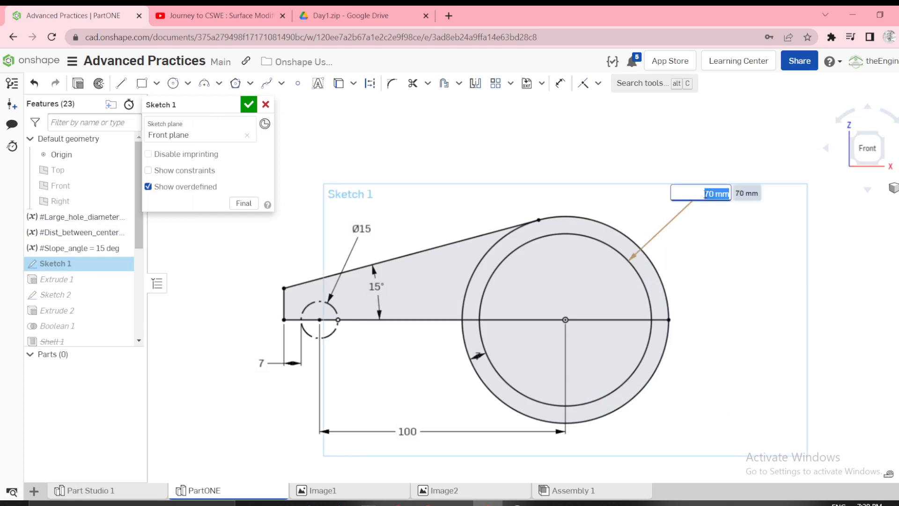
{"action": "type", "text": "#"}
{"action": "left_click", "coordinate": [703, 225]}
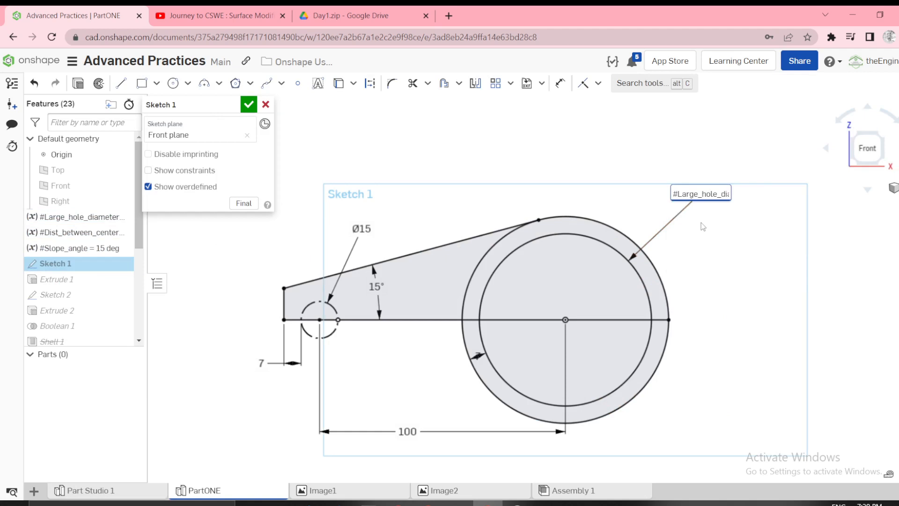
{"action": "key", "text": "Return"}
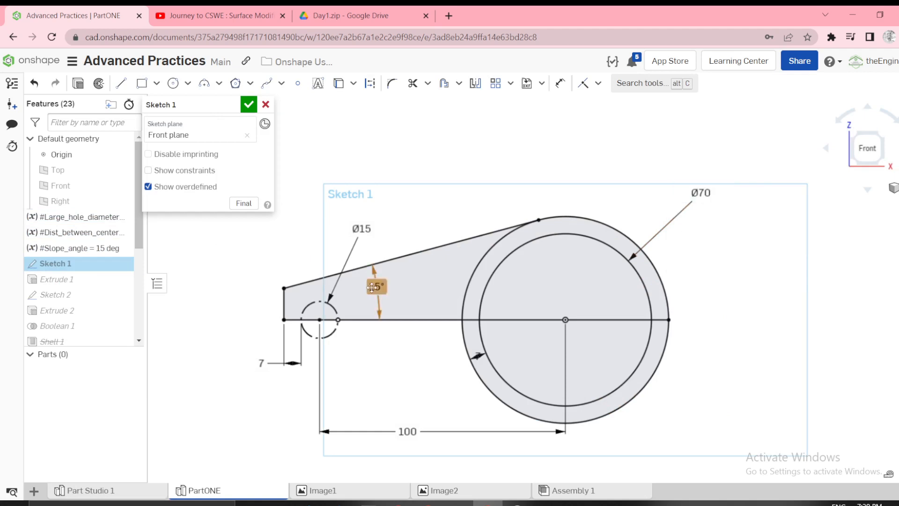
Link the angle dimension between the sloped line and the horizontal centerline to #Slope_angle.
{"action": "double_click", "coordinate": [376, 286]}
{"action": "type", "text": "#"}
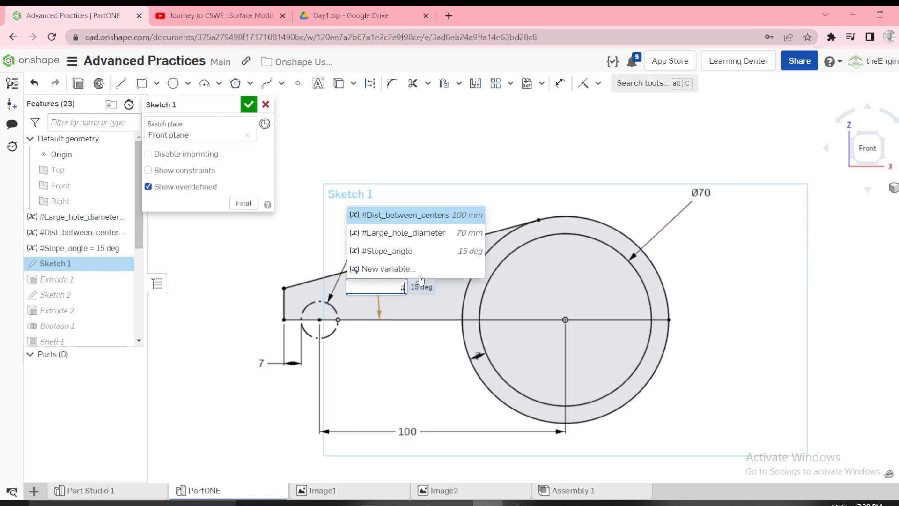
{"action": "left_click", "coordinate": [437, 249]}
{"action": "key", "text": "Return"}
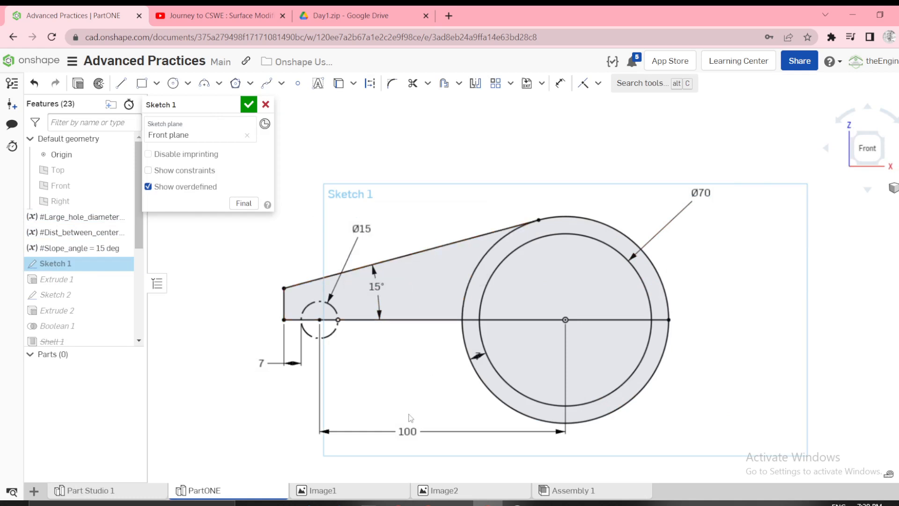
Link the horizontal distance between the two circle centers to #Dist_between_centers and finish editing Sketch 1.
{"action": "double_click", "coordinate": [403, 430]}
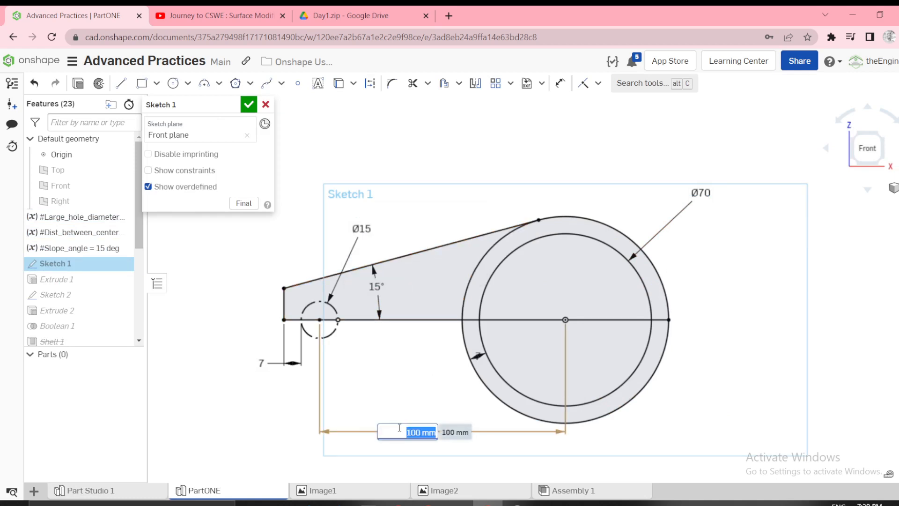
{"action": "type", "text": "#"}
{"action": "left_click", "coordinate": [482, 360]}
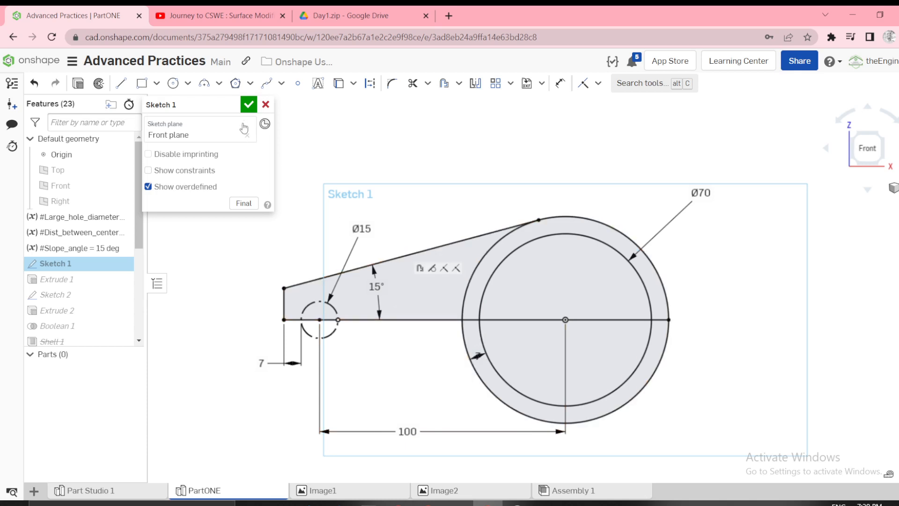
{"action": "left_click", "coordinate": [250, 106]}
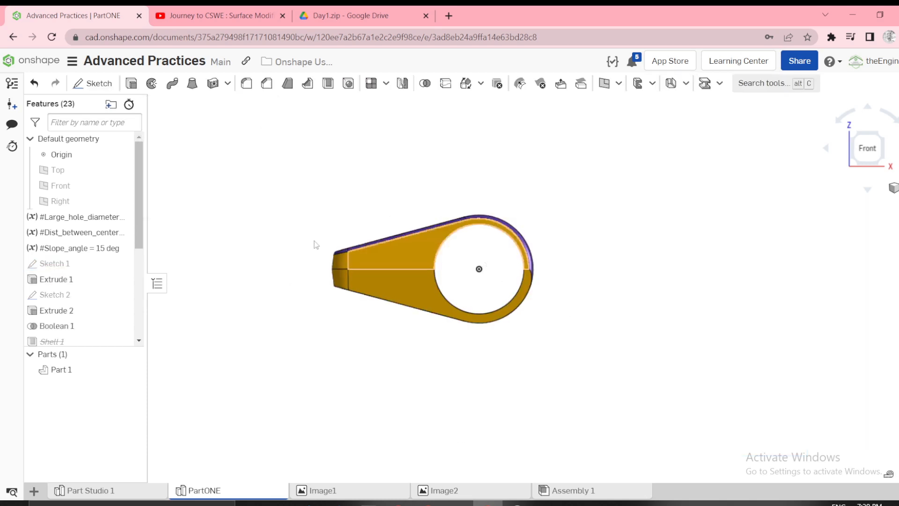
Test the Dist_between_centers variable by setting it to 150 mm and previewing the final part.
{"action": "right_click_drag", "start_coordinate": [314, 241], "coordinate": [325, 256]}
{"action": "scroll", "coordinate": [324, 256], "scroll_direction": "up", "scroll_amount": 4}
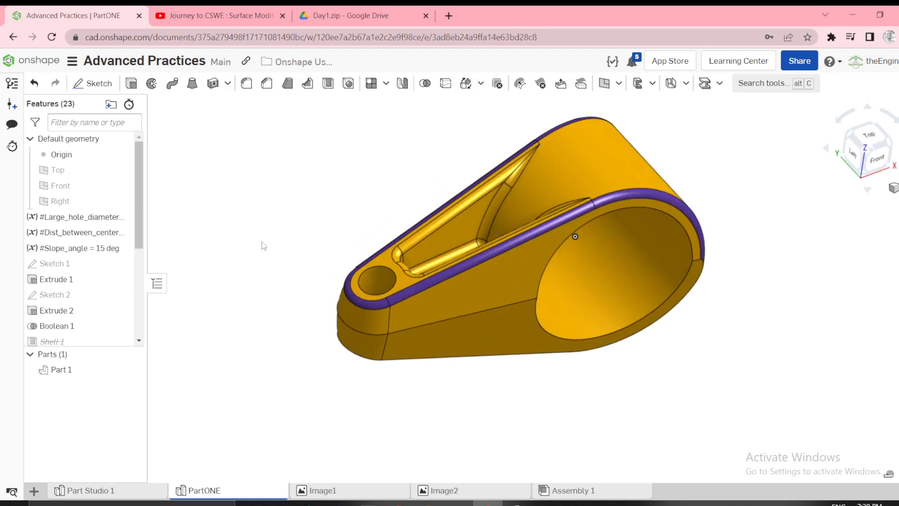
{"action": "right_click", "coordinate": [112, 237]}
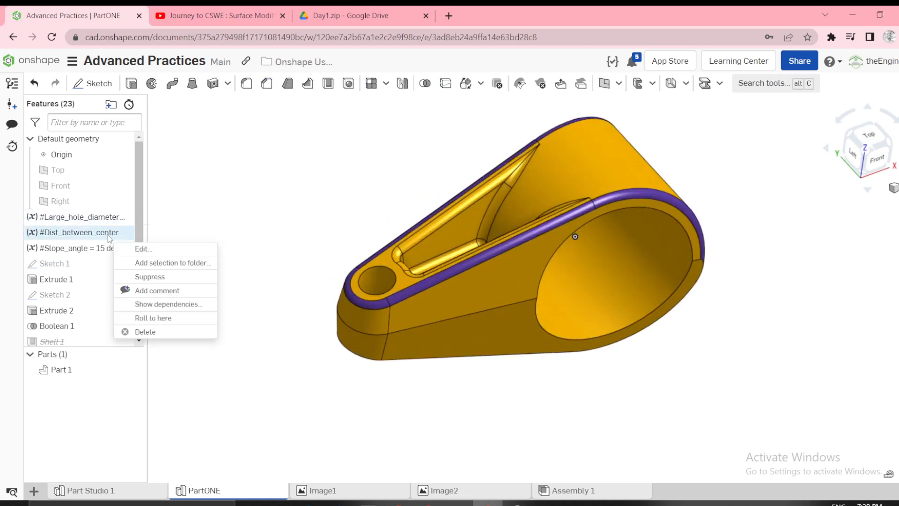
{"action": "left_click", "coordinate": [146, 254]}
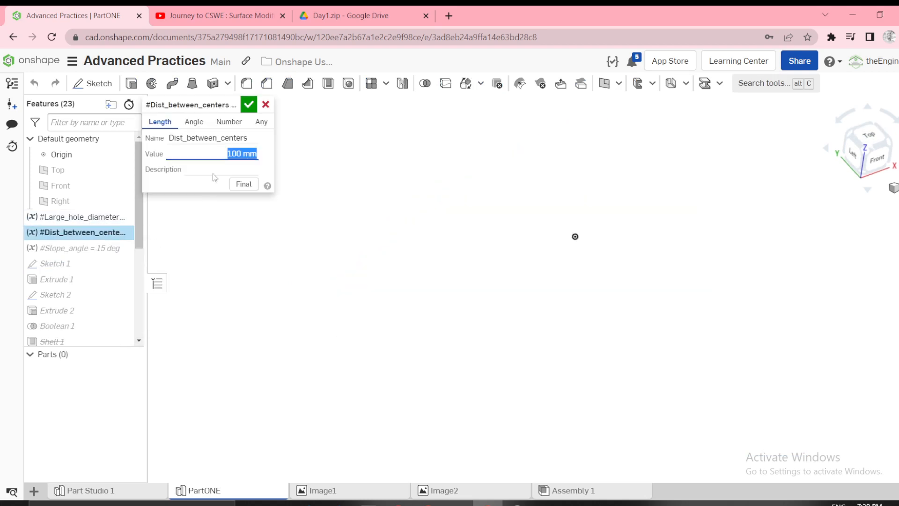
{"action": "type", "text": "15"}
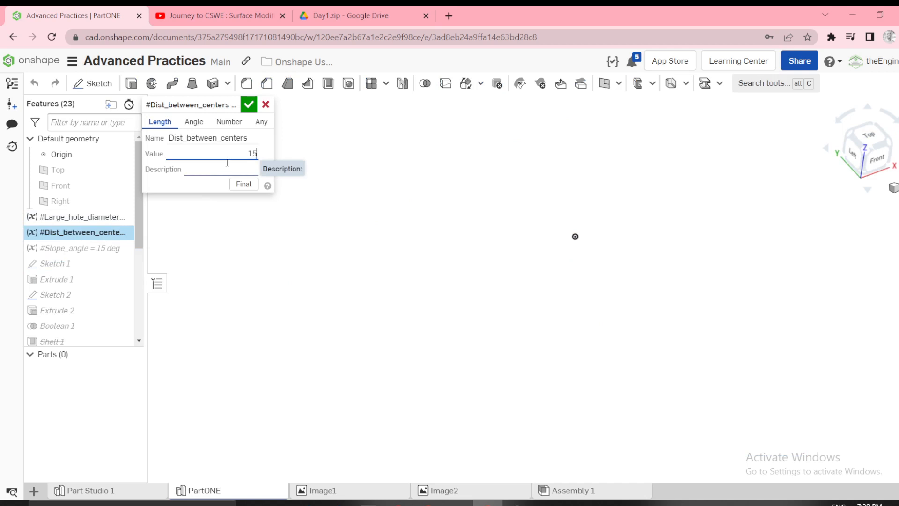
{"action": "type", "text": "0"}
{"action": "left_click", "coordinate": [249, 110]}
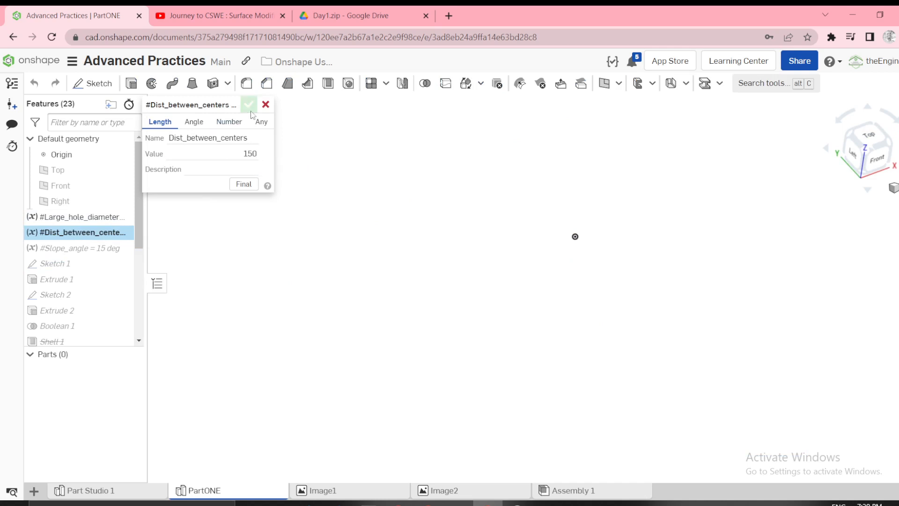
{"action": "left_click", "coordinate": [243, 184]}
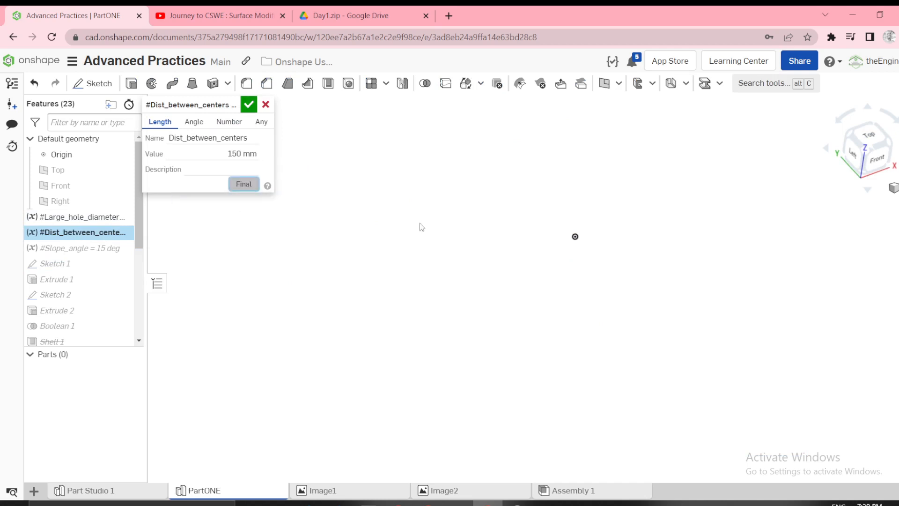
{"action": "right_click_drag", "start_coordinate": [473, 250], "coordinate": [485, 235]}
Set the Dist_between_centers variable back to 100 mm and accept the change.
{"action": "left_click", "coordinate": [254, 154]}
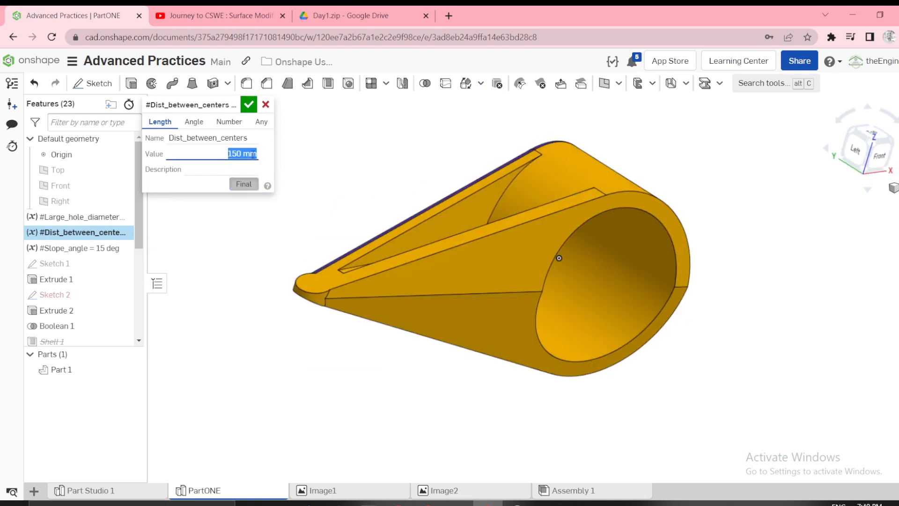
{"action": "type", "text": "100"}
{"action": "left_click", "coordinate": [249, 107]}
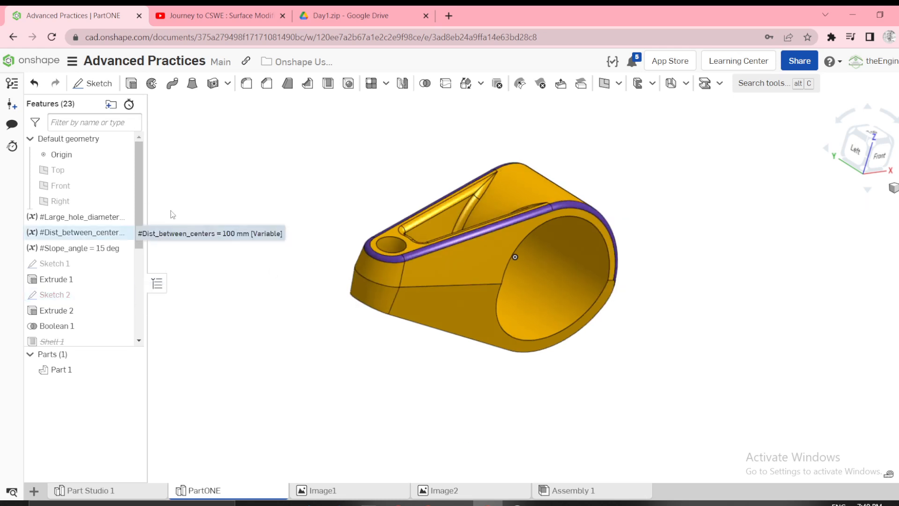
Consult the configuration table in Image2 and create a list configuration in PartONE with entries B, C and D alongside Default.
{"action": "left_click", "coordinate": [439, 492]}
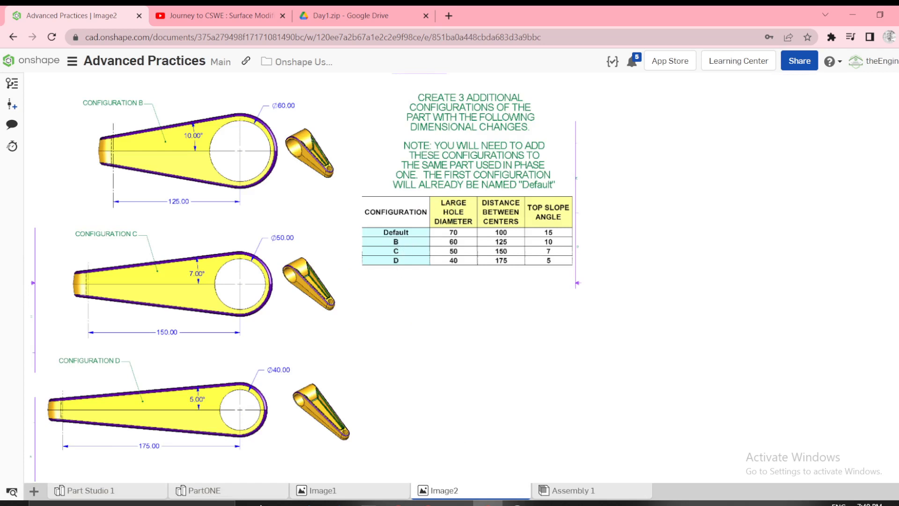
{"action": "left_click", "coordinate": [209, 491]}
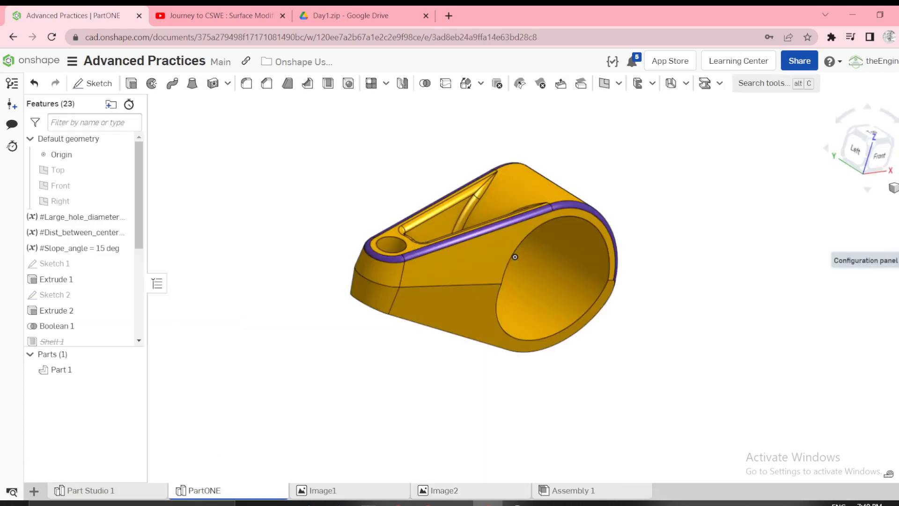
{"action": "left_click", "coordinate": [894, 260]}
{"action": "left_click", "coordinate": [806, 127]}
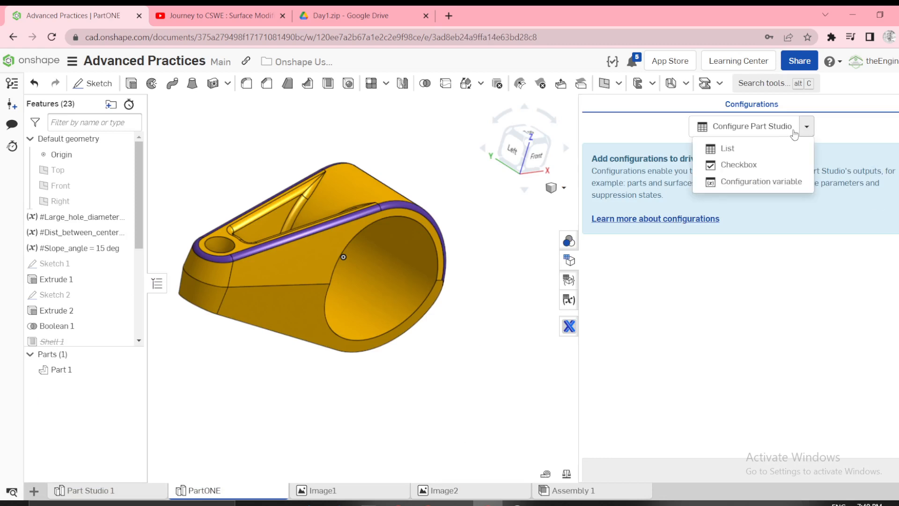
{"action": "left_click", "coordinate": [749, 151]}
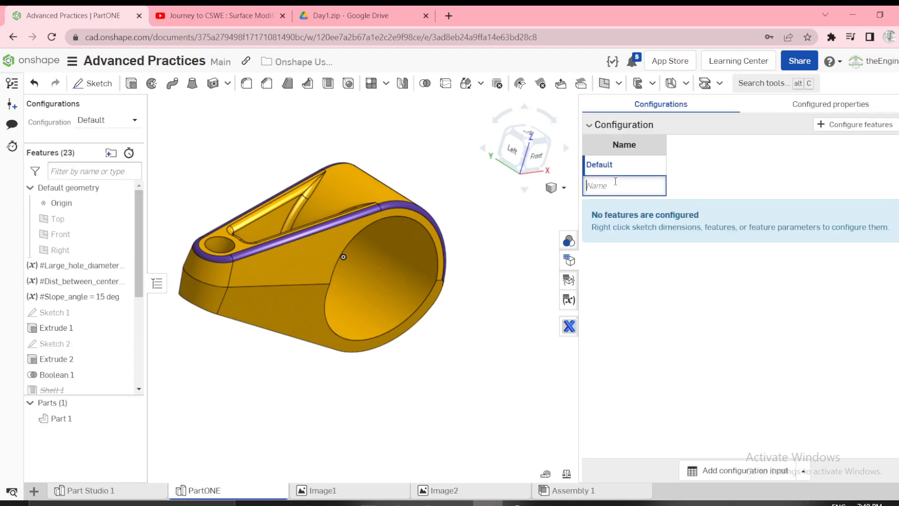
{"action": "type", "text": "B"}
{"action": "key", "text": "Return"}
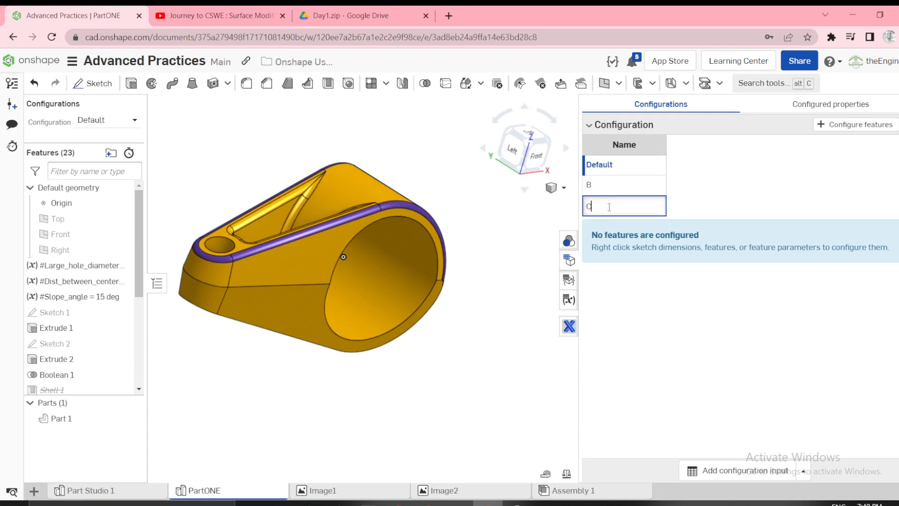
{"action": "type", "text": "C"}
{"action": "key", "text": "Return"}
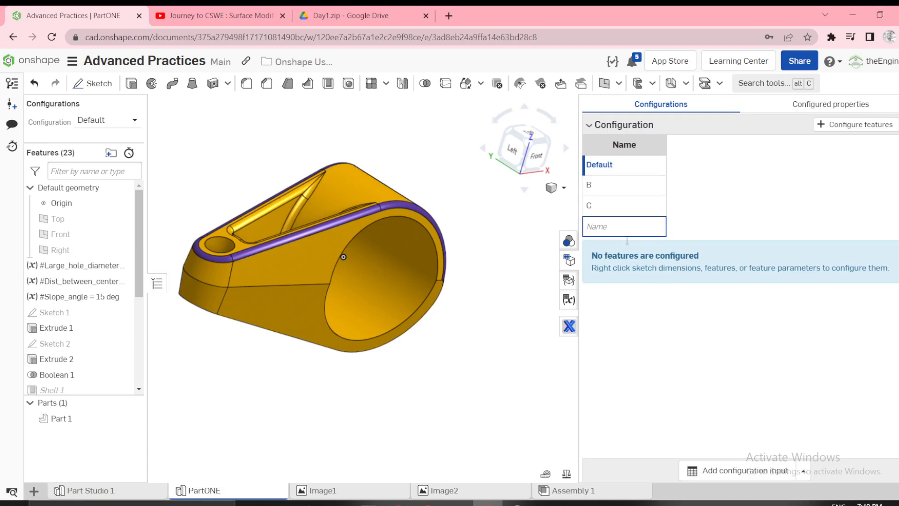
{"action": "type", "text": "D"}
{"action": "key", "text": "Return"}
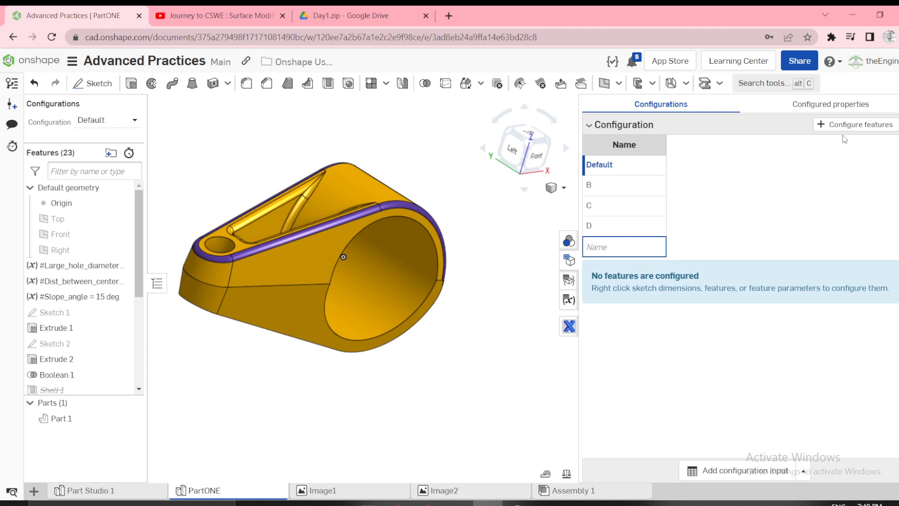
Configure the values of the Large_hole_diameter, Dist_between_centers and Slope_angle variables so each gets a column in the configuration table.
{"action": "left_click", "coordinate": [855, 124]}
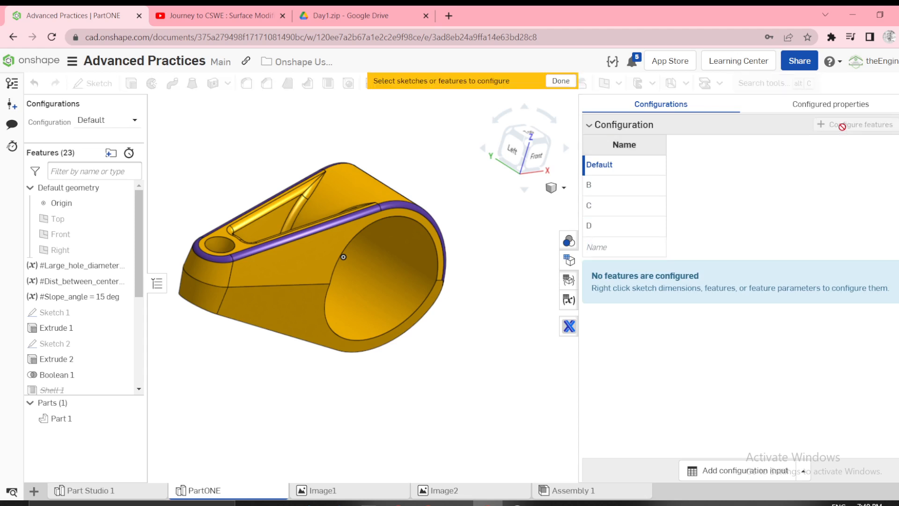
{"action": "left_click", "coordinate": [127, 264]}
{"action": "left_click", "coordinate": [299, 151]}
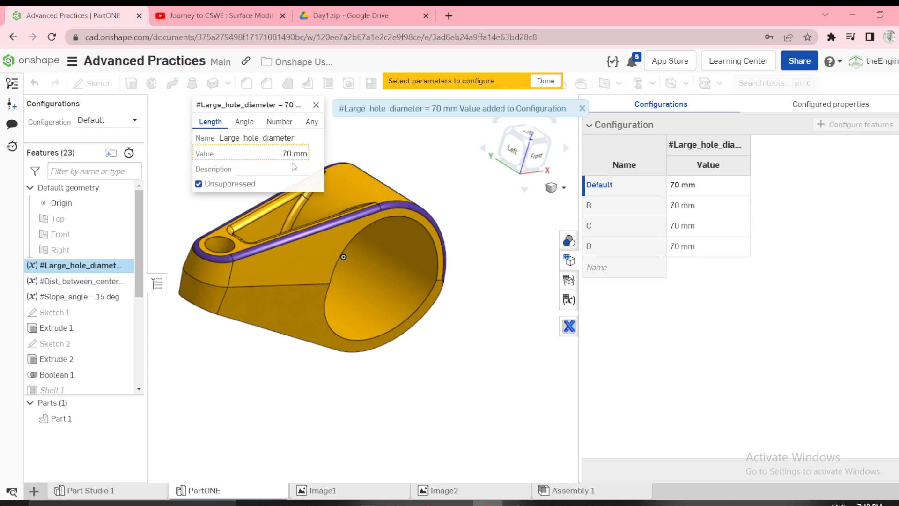
{"action": "left_click", "coordinate": [79, 281]}
{"action": "left_click", "coordinate": [294, 153]}
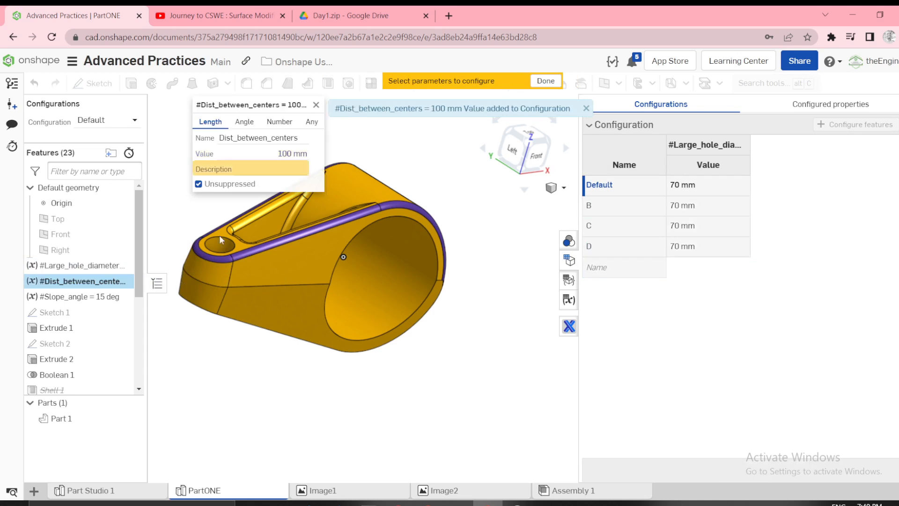
{"action": "left_click", "coordinate": [75, 296]}
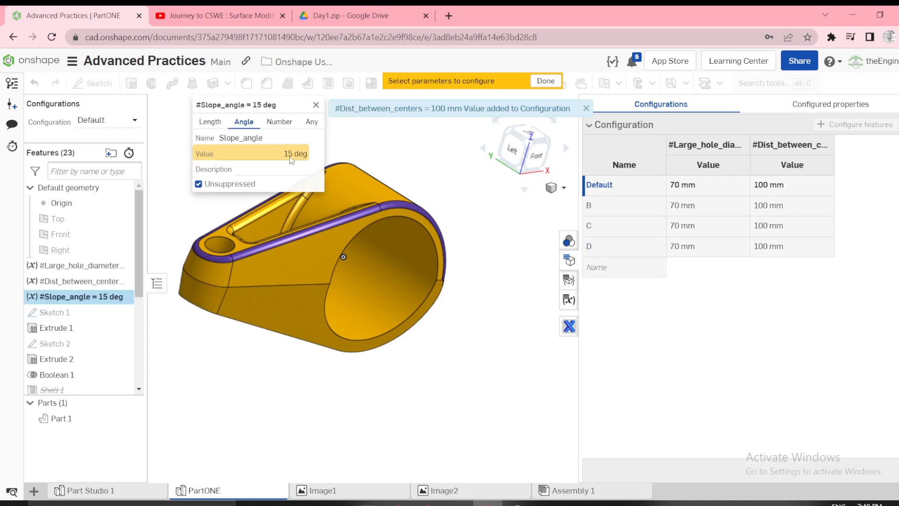
{"action": "left_click", "coordinate": [291, 156]}
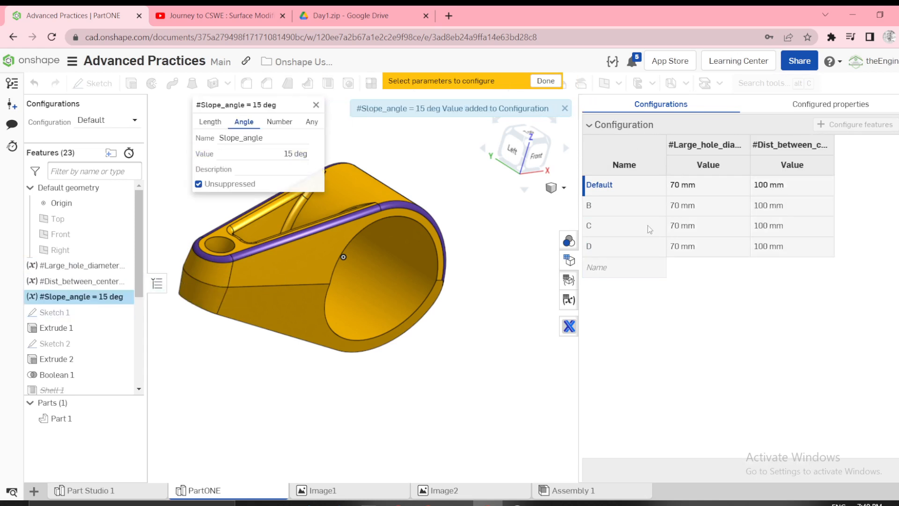
Set the configured large hole diameter to 60 mm for B, 50 mm for C and 40 mm for D.
{"action": "left_click", "coordinate": [693, 210]}
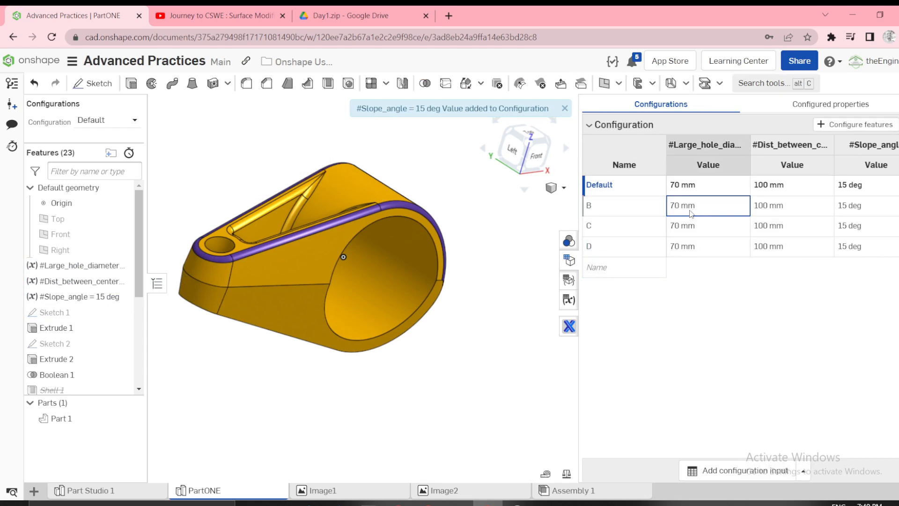
{"action": "left_click", "coordinate": [690, 211]}
{"action": "type", "text": "60"}
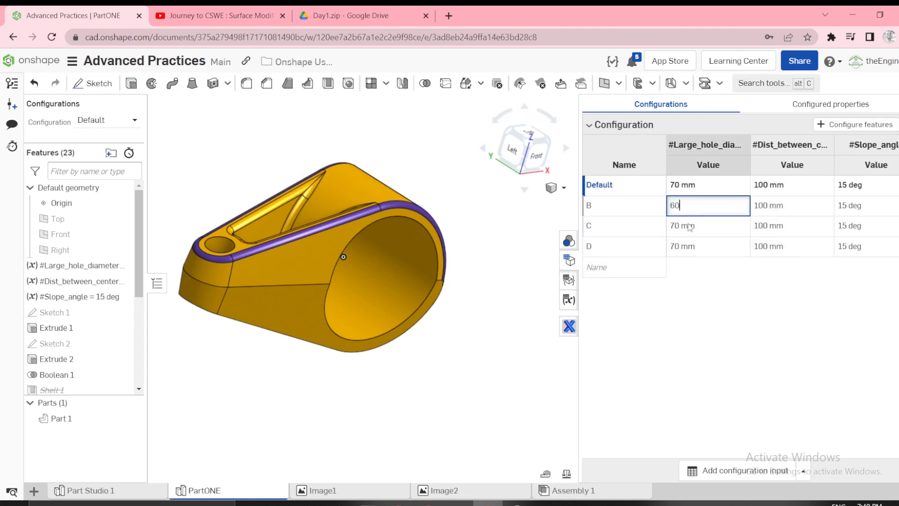
{"action": "left_click", "coordinate": [690, 227]}
{"action": "type", "text": "50"}
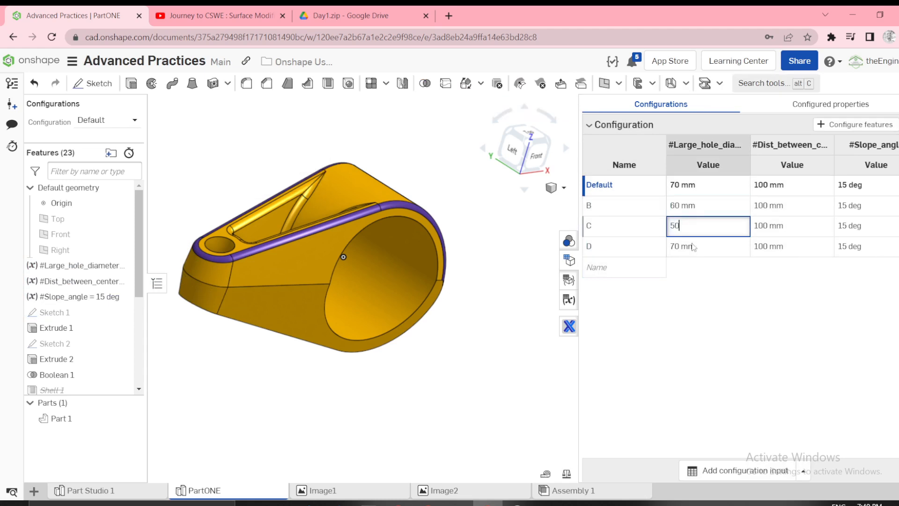
{"action": "left_click", "coordinate": [693, 247]}
{"action": "type", "text": "4"}
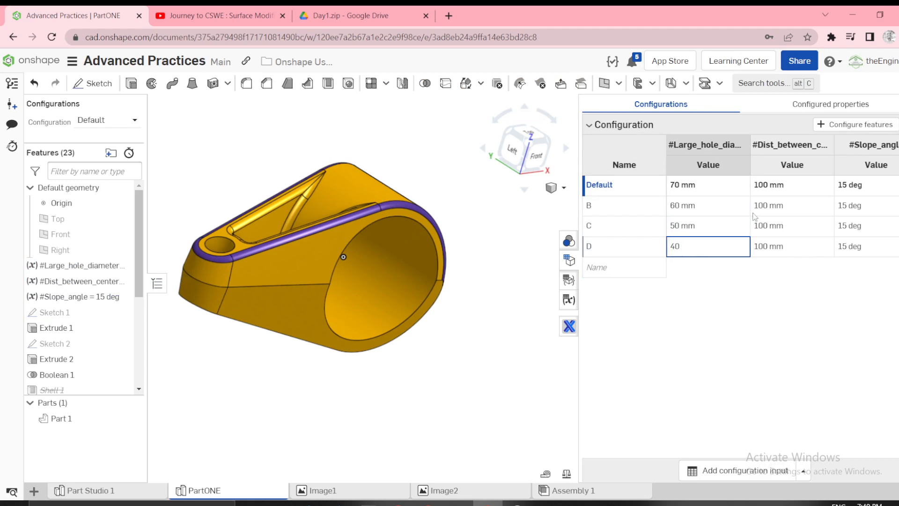
Set the configured distance between centers to 125 mm for B, 150 mm for C and 175 mm for D.
{"action": "left_click", "coordinate": [765, 204]}
{"action": "type", "text": "125"}
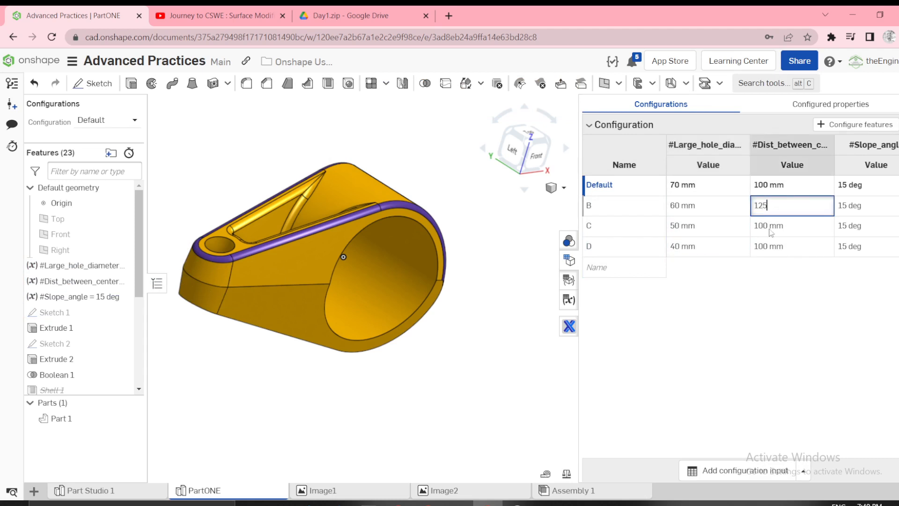
{"action": "left_click", "coordinate": [769, 220]}
{"action": "type", "text": "15"}
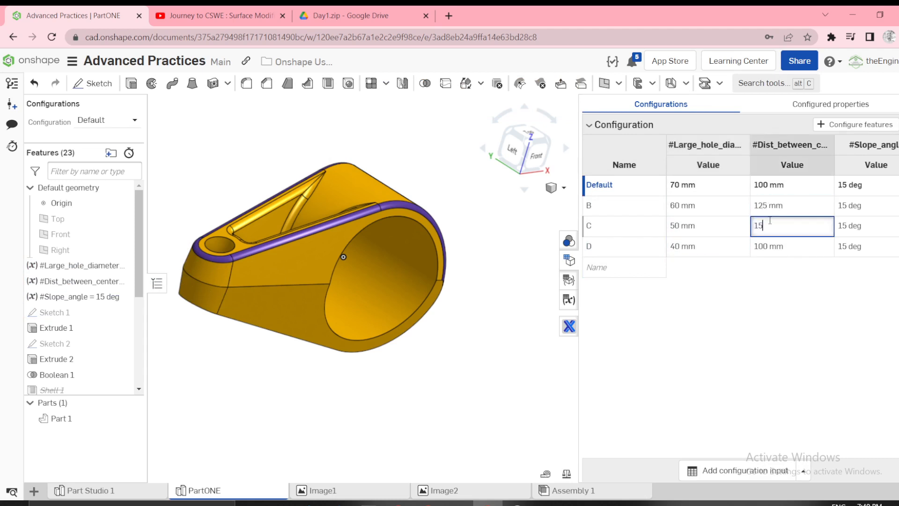
{"action": "type", "text": "0"}
{"action": "left_click", "coordinate": [774, 249]}
{"action": "type", "text": "1"}
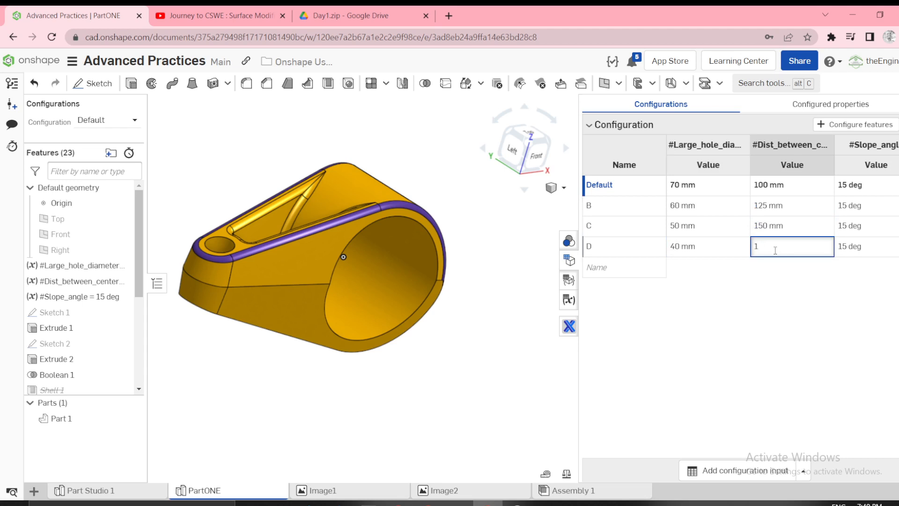
{"action": "type", "text": "75"}
Set the configured slope angle to 10 deg for B, 7 deg for C and 5 deg for D.
{"action": "left_click", "coordinate": [856, 206]}
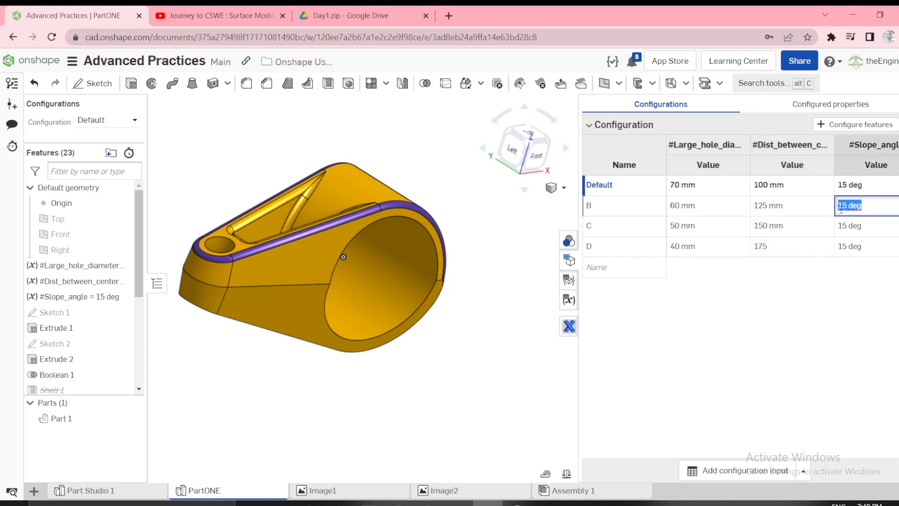
{"action": "type", "text": "10"}
{"action": "left_click", "coordinate": [854, 228]}
{"action": "type", "text": "7"}
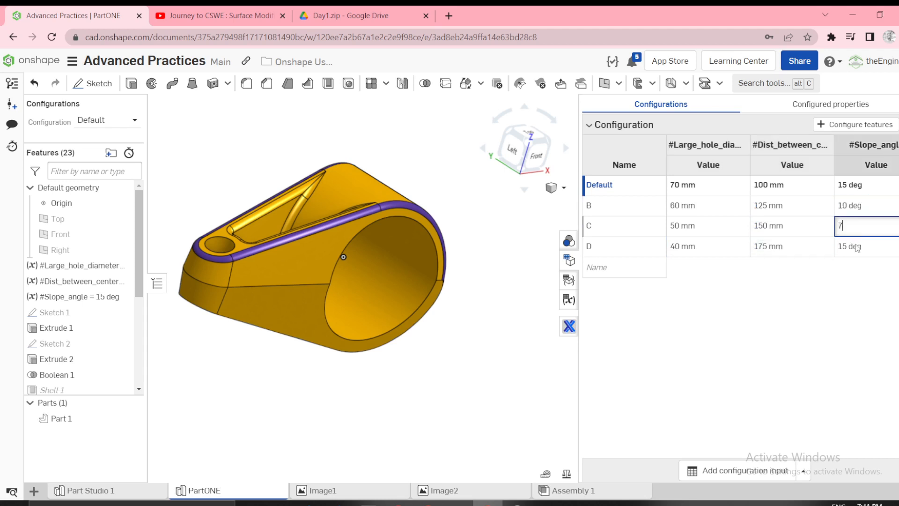
{"action": "left_click", "coordinate": [856, 248]}
{"action": "type", "text": "5"}
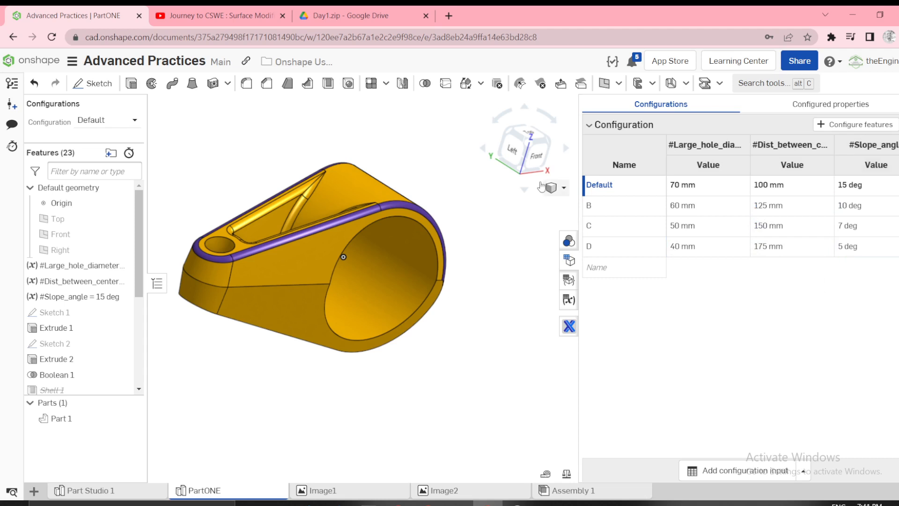
Narrow the configuration table area to give the lever a larger viewing area.
{"action": "scroll", "coordinate": [492, 261], "scroll_direction": "down", "scroll_amount": 2}
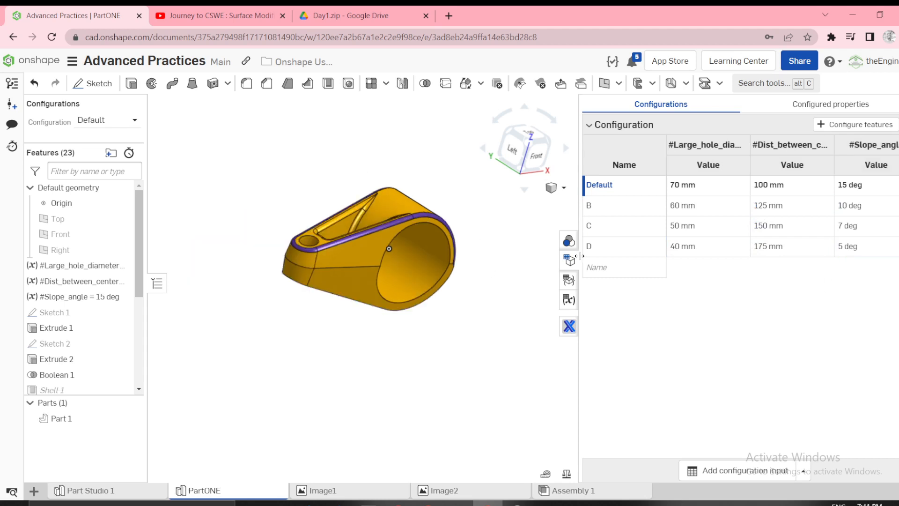
{"action": "left_click_drag", "start_coordinate": [585, 260], "coordinate": [777, 260]}
{"action": "scroll", "coordinate": [449, 285], "scroll_direction": "up", "scroll_amount": 3}
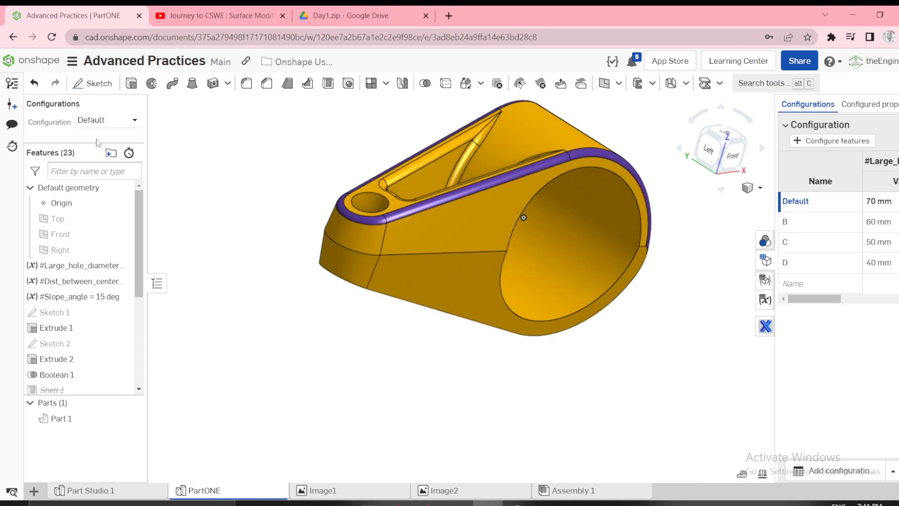
Enlarge the area above the feature list and switch the lever to configuration B to inspect its shape.
{"action": "left_click_drag", "start_coordinate": [91, 144], "coordinate": [81, 273]}
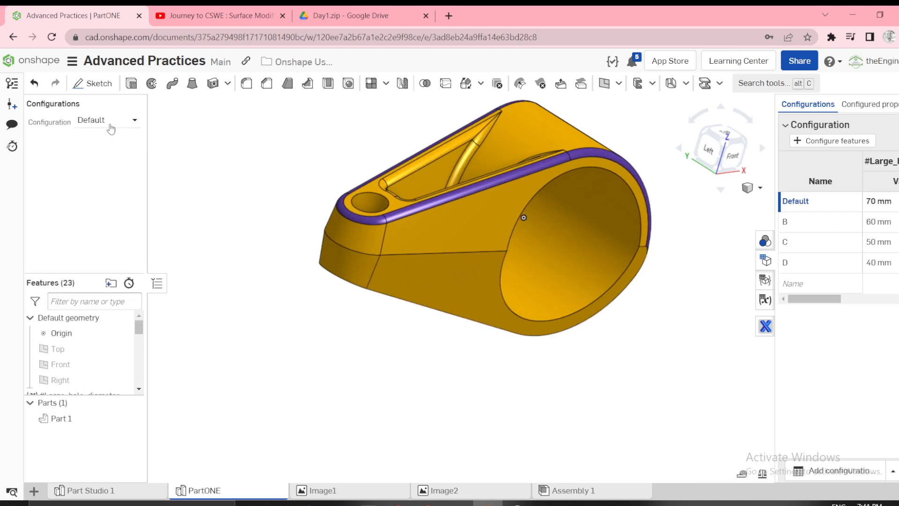
{"action": "left_click", "coordinate": [110, 128]}
{"action": "left_click", "coordinate": [97, 151]}
{"action": "mouse_move", "coordinate": [318, 210]}
{"action": "right_mouse_down"}
{"action": "mouse_move", "coordinate": [301, 187]}
{"action": "mouse_move", "coordinate": [304, 209]}
{"action": "mouse_move", "coordinate": [333, 193]}
{"action": "mouse_move", "coordinate": [307, 203]}
{"action": "mouse_move", "coordinate": [319, 202]}
{"action": "right_mouse_up"}
Switch the lever to configuration C to inspect its shape, and finish with configuration D active.
{"action": "left_click", "coordinate": [120, 127]}
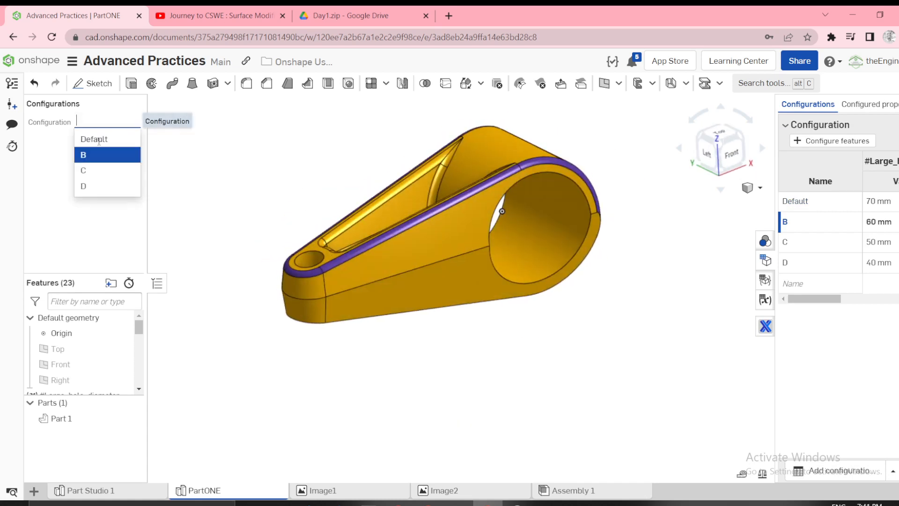
{"action": "left_click", "coordinate": [89, 168]}
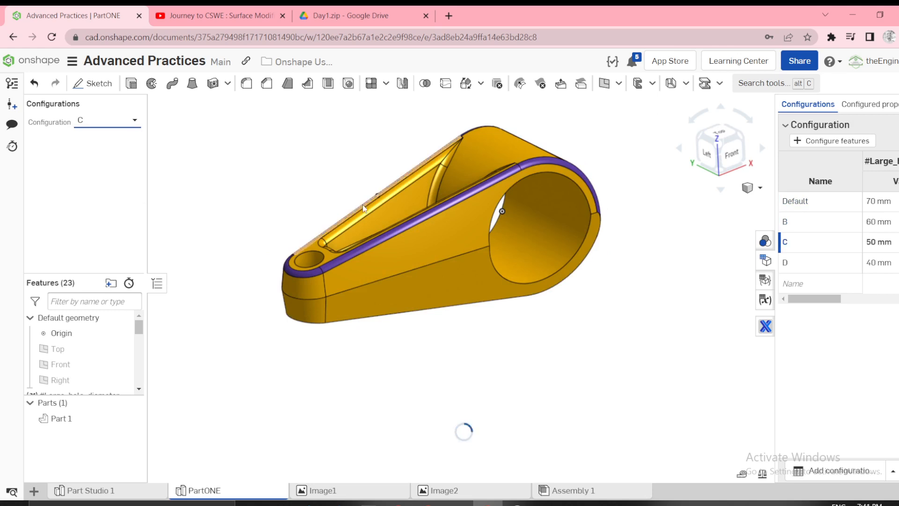
{"action": "right_click_drag", "start_coordinate": [431, 189], "coordinate": [351, 204]}
{"action": "left_click", "coordinate": [133, 122]}
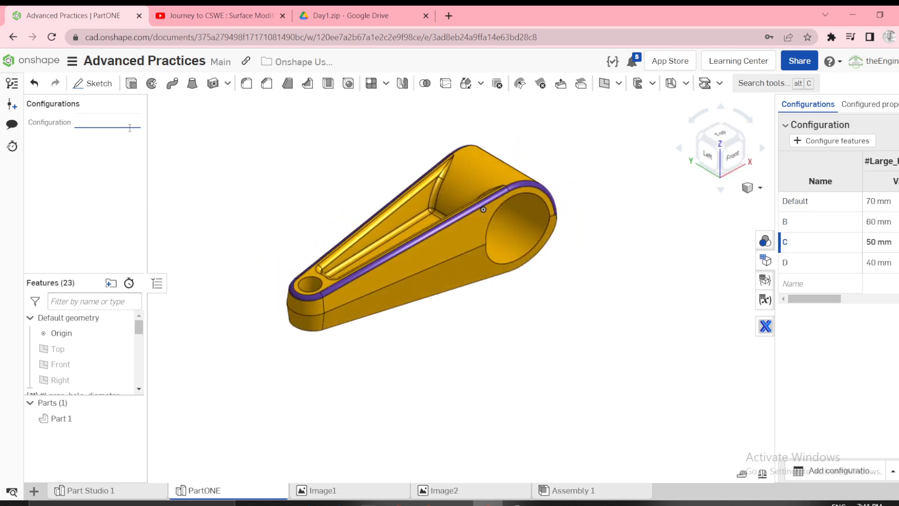
{"action": "left_click", "coordinate": [97, 185]}
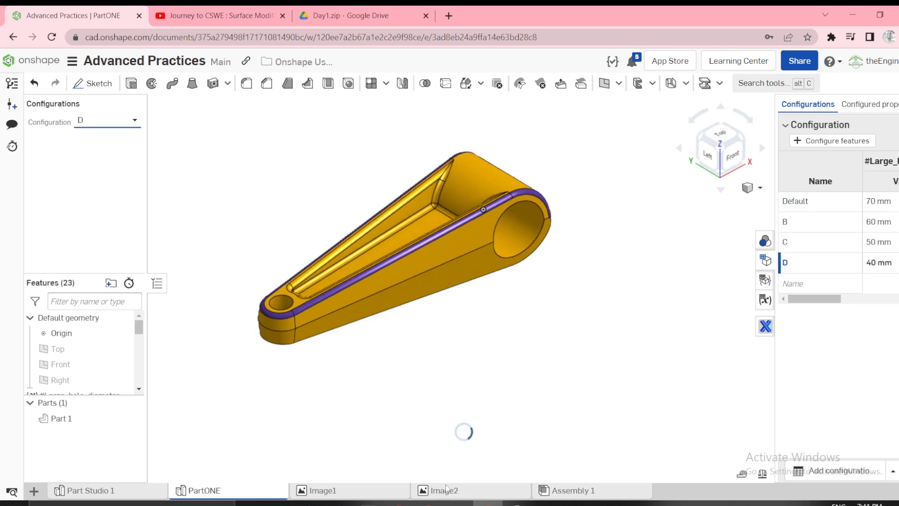
Consult the configuration drawing in Image2 and check the radius of the large hole on configuration D in PartONE.
{"action": "left_click", "coordinate": [444, 490]}
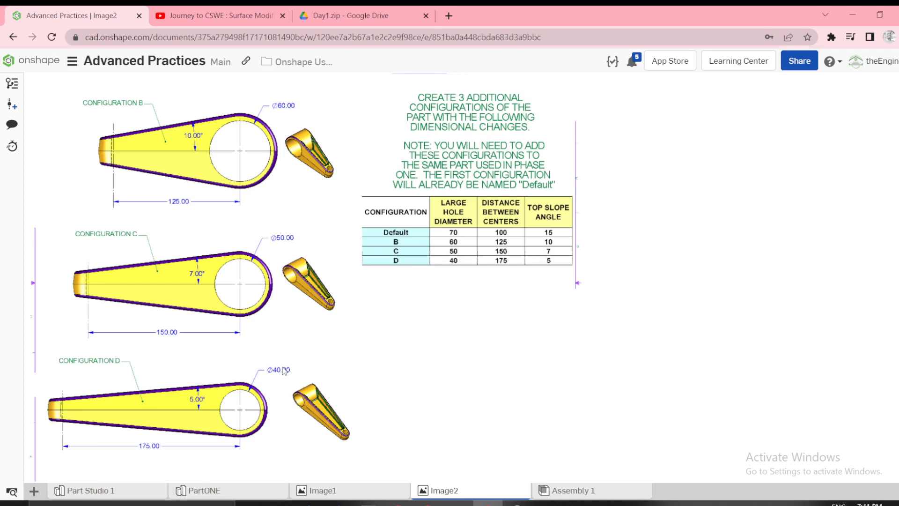
{"action": "left_click", "coordinate": [204, 490]}
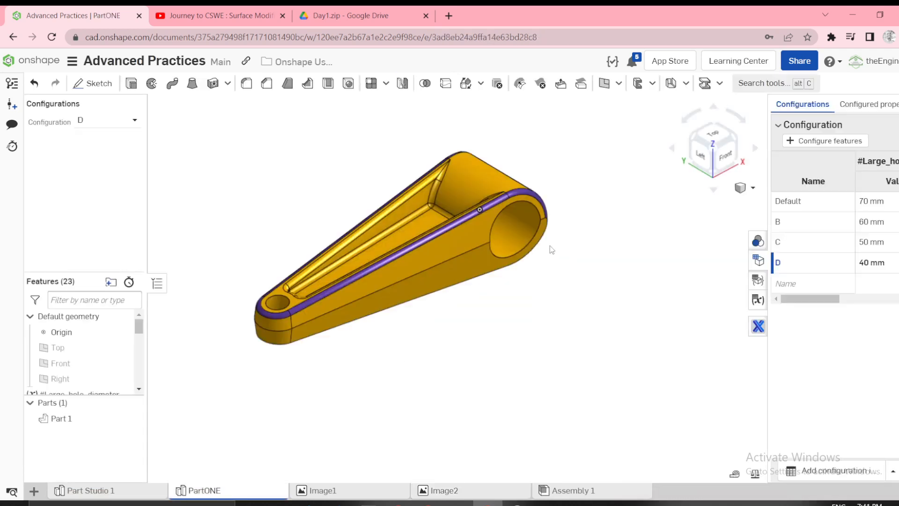
{"action": "left_click", "coordinate": [525, 203]}
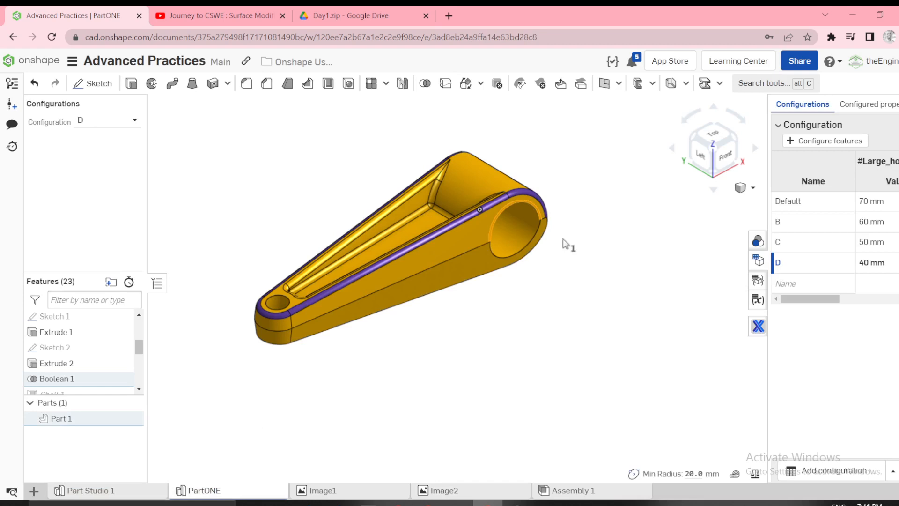
{"action": "right_click_drag", "start_coordinate": [590, 369], "coordinate": [601, 388]}
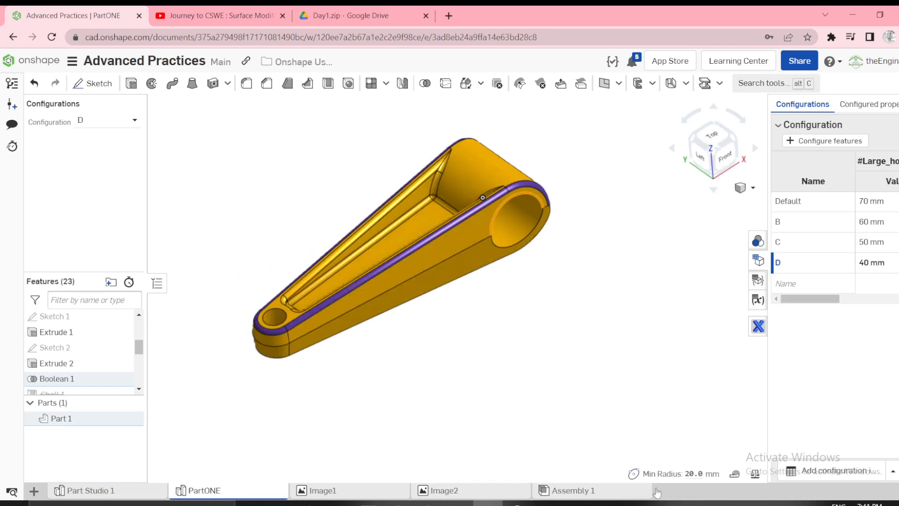